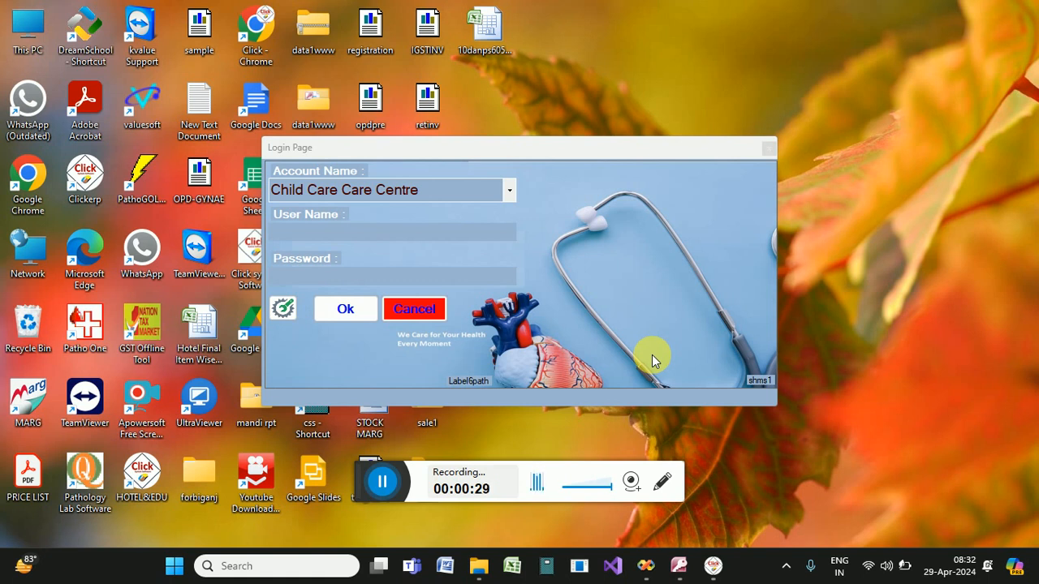
Sign in to Clickerp as admin with the account password.
left_click(370, 240)
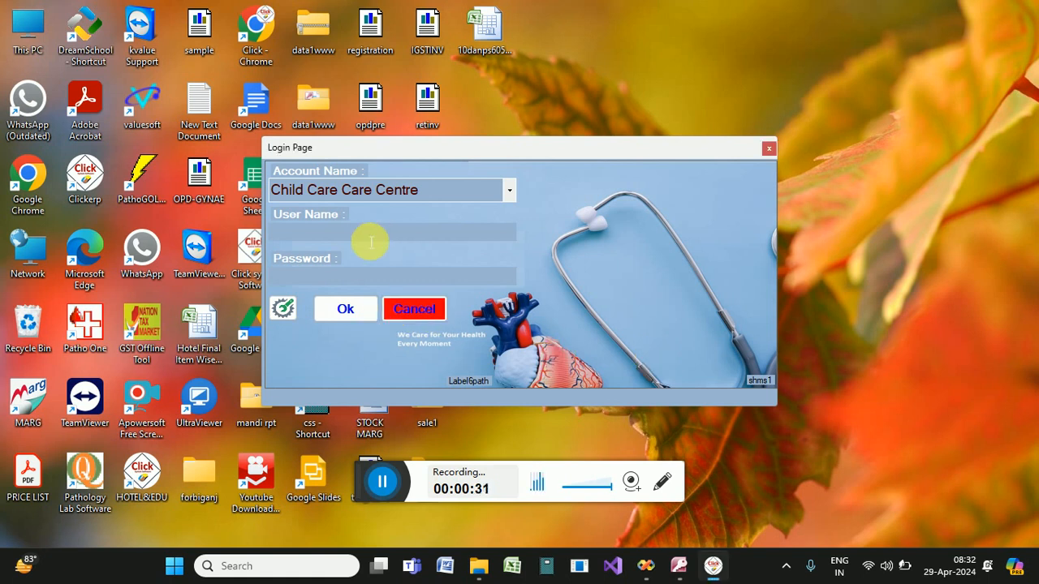
type("admin")
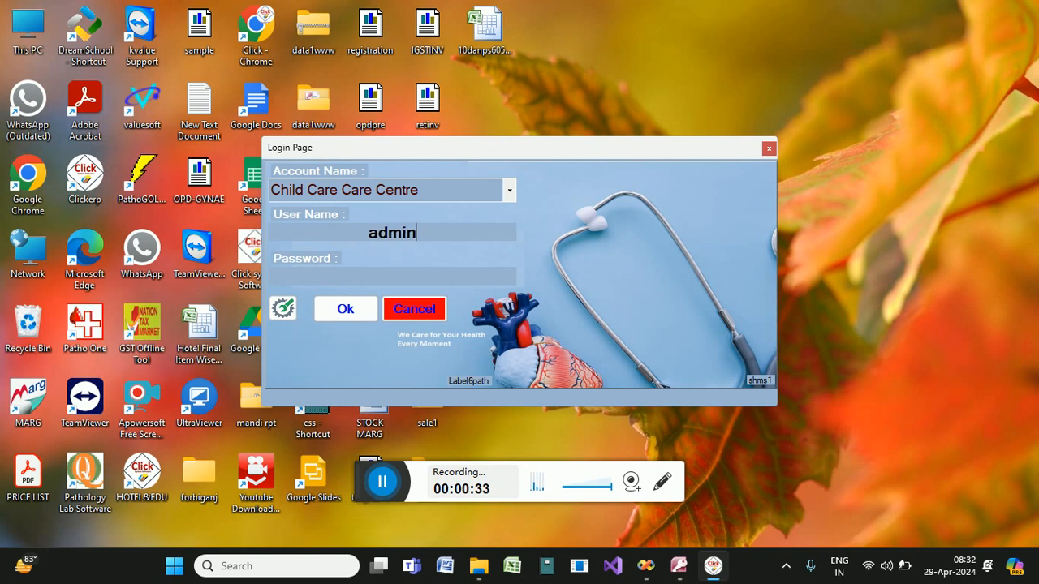
type("+++++")
key("Tab")
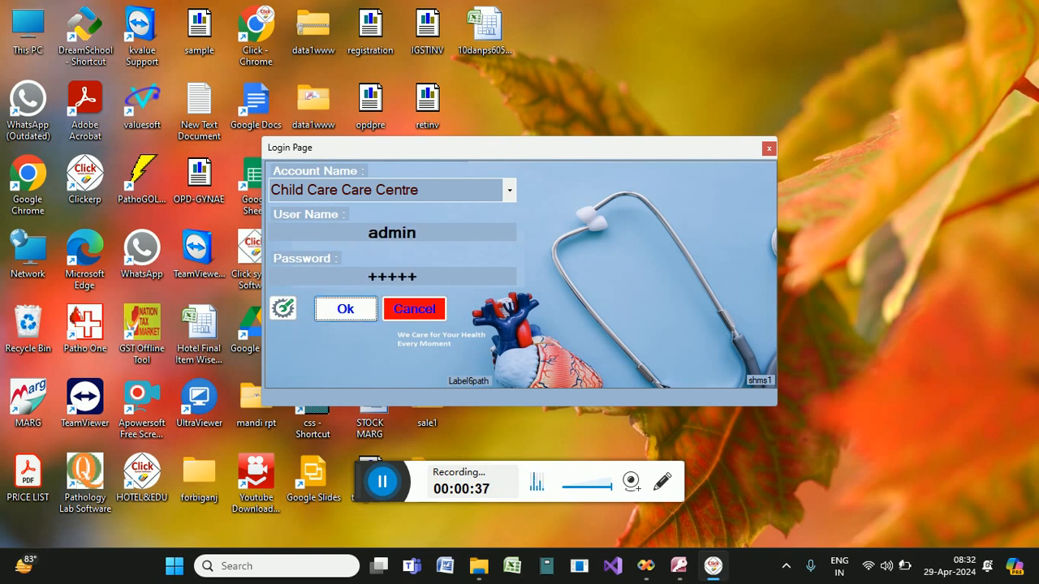
key("Return")
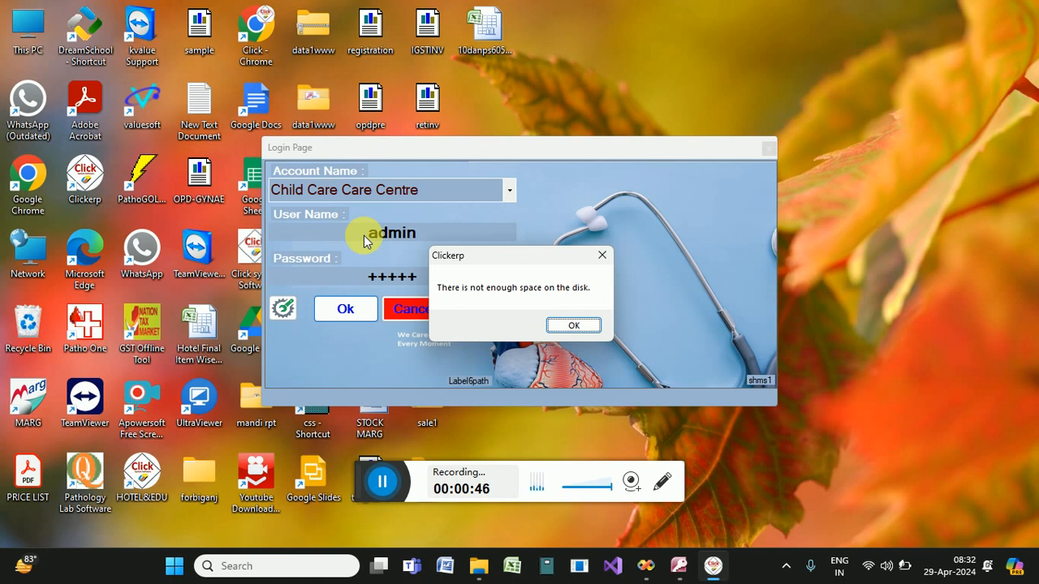
Dismiss the low disk space warning twice and close Clickerp.
left_click(584, 327)
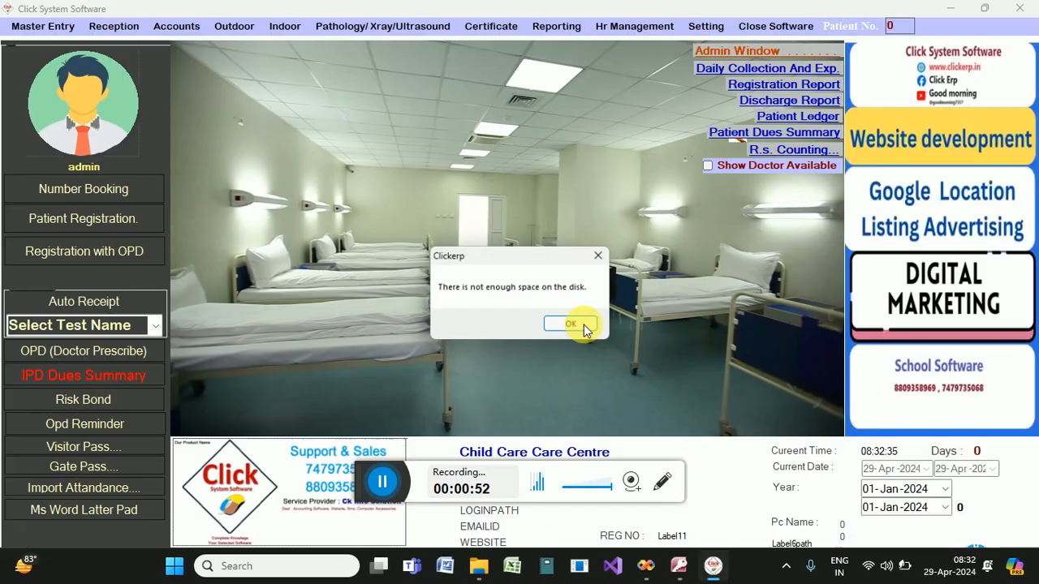
left_click(583, 326)
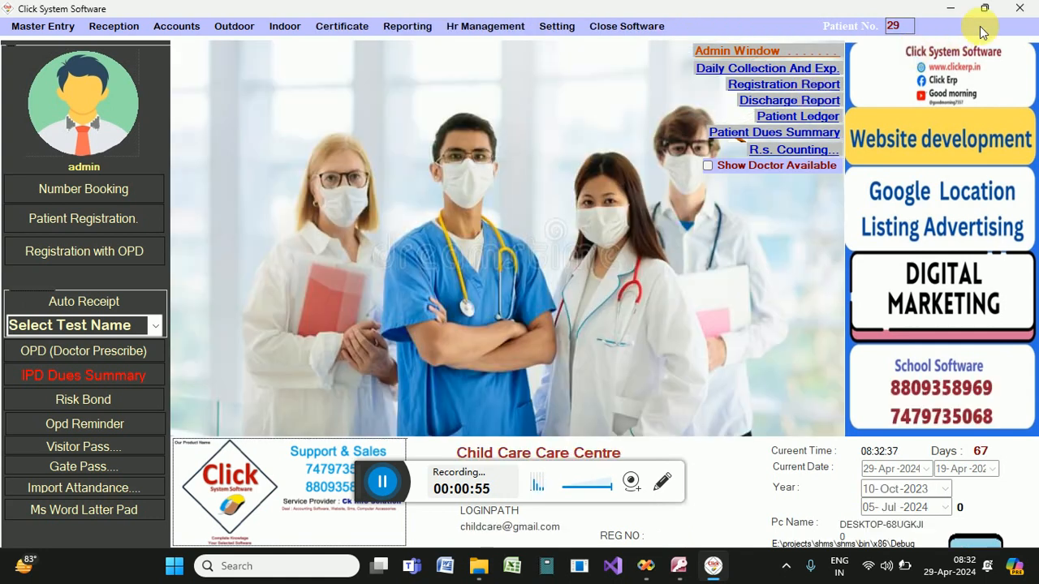
left_click(1019, 8)
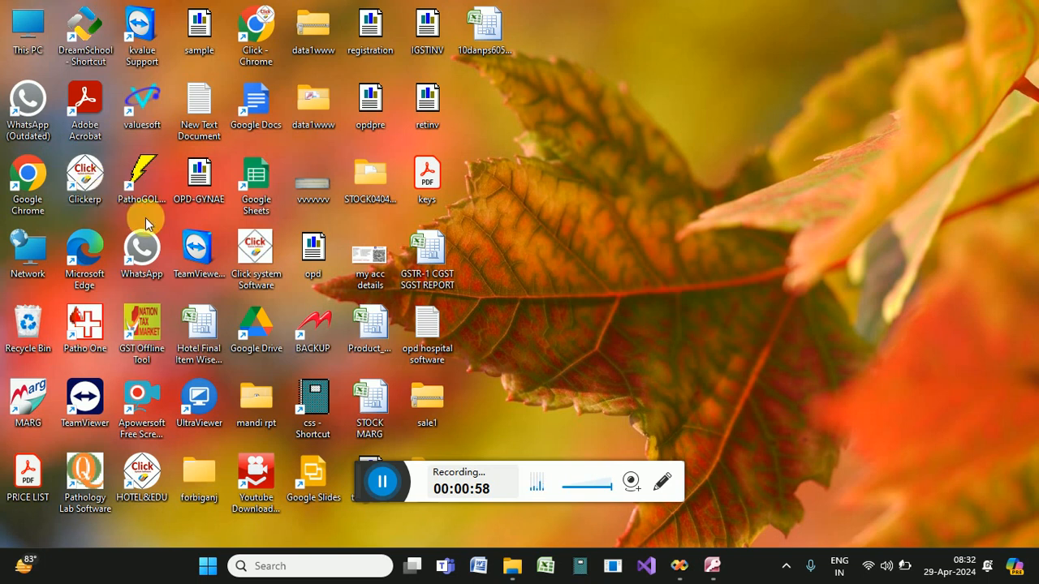
Relaunch Clickerp, enter admin, and unlock the protected settings panel with its password.
double_click(92, 192)
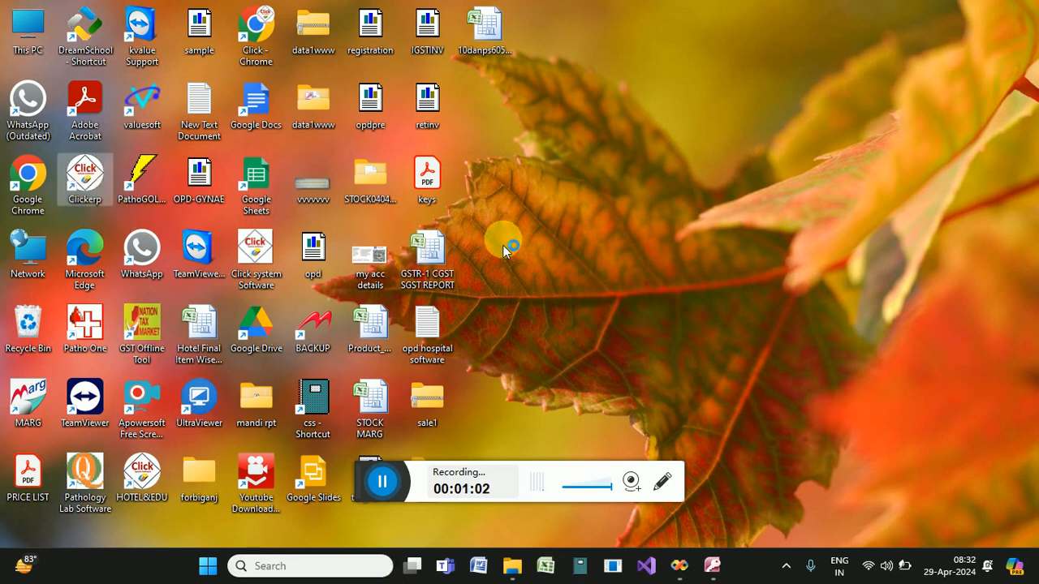
type("a")
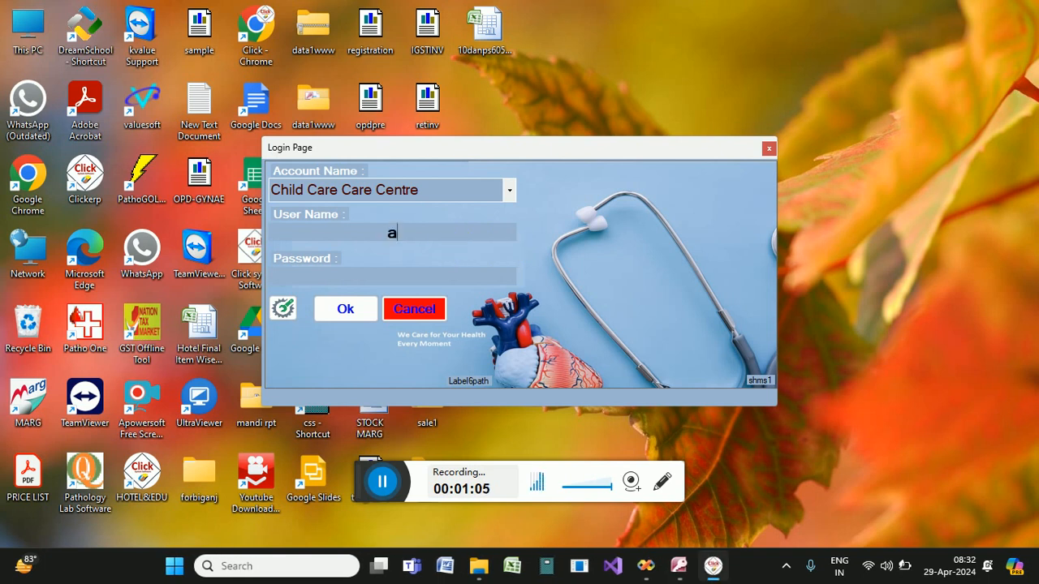
type("dmin")
left_click(382, 264)
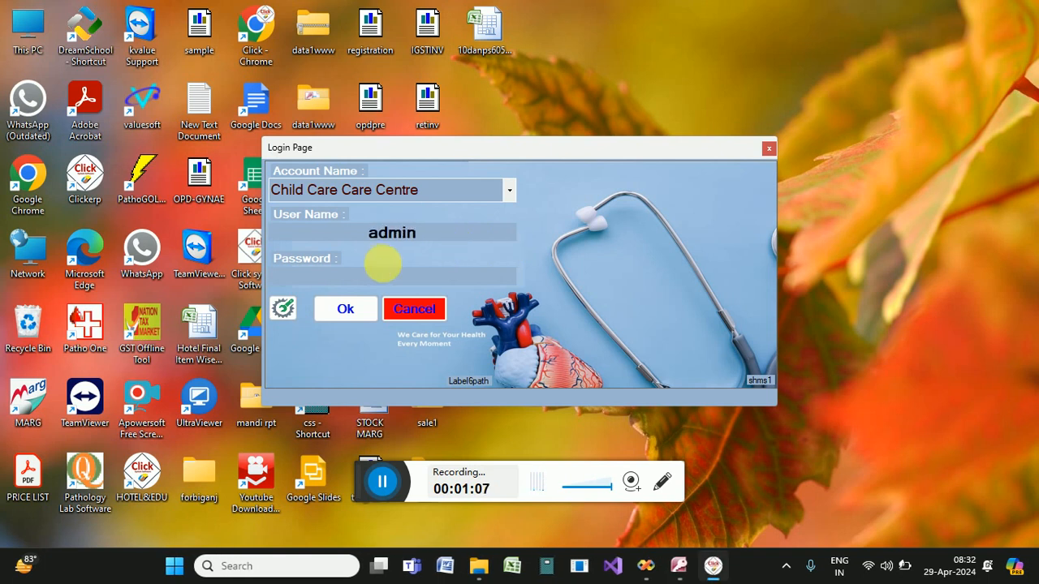
left_click(284, 308)
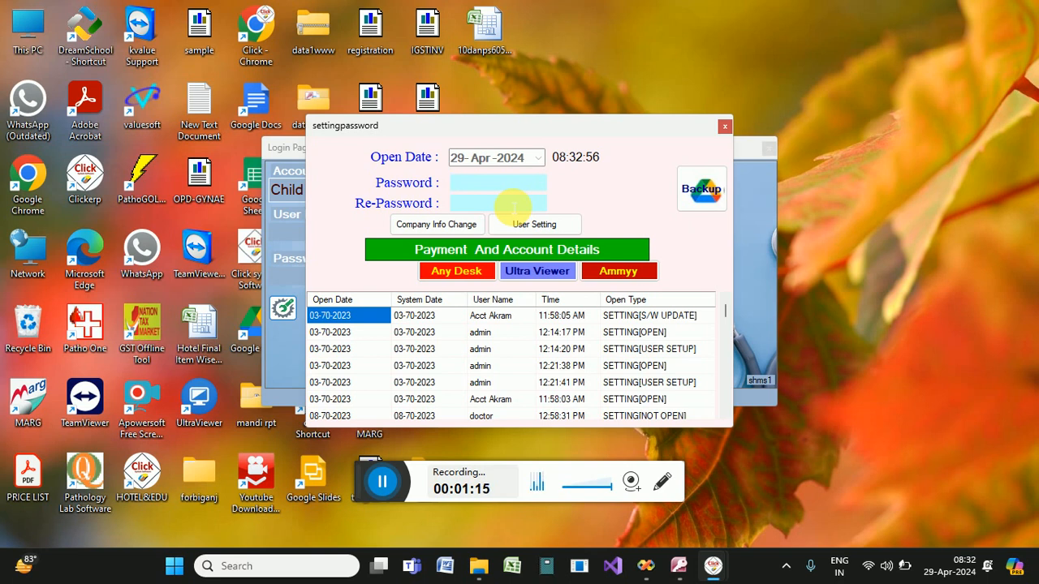
type("+++++++++")
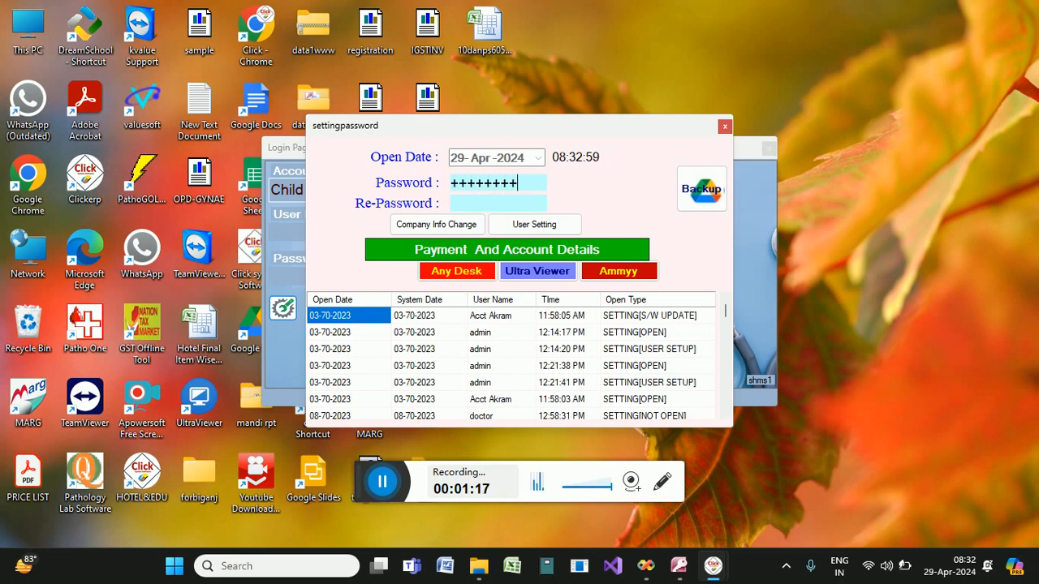
key("Tab")
type("++++")
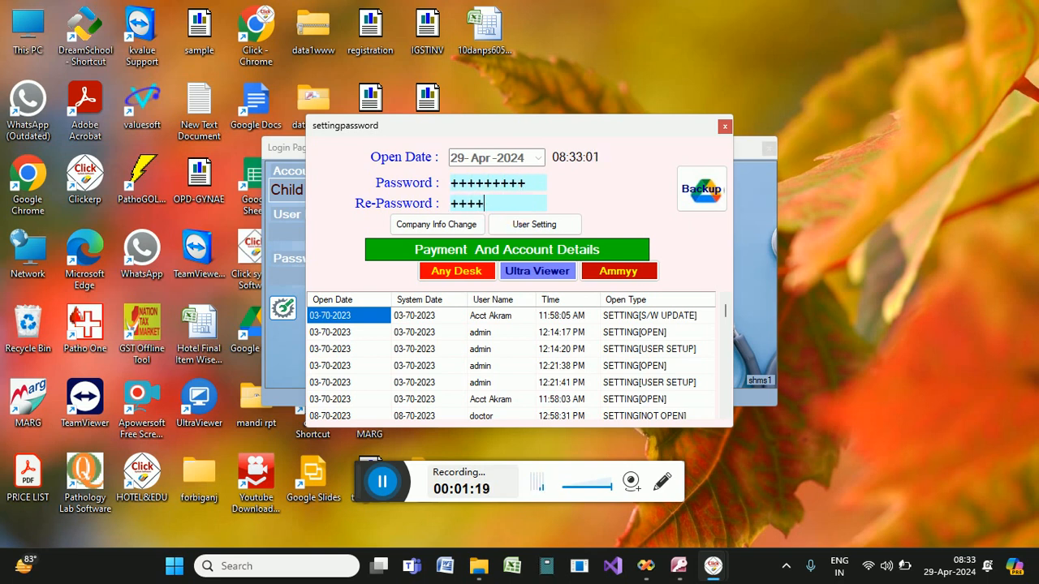
key("Return")
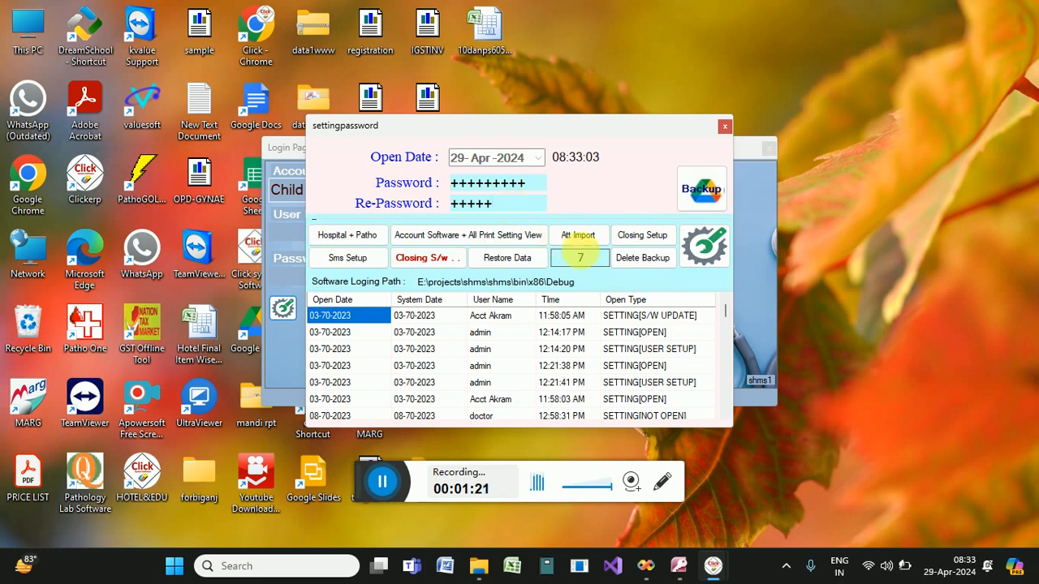
Edit the backup value, run Delete Backup, confirm success and close settings.
left_click(581, 272)
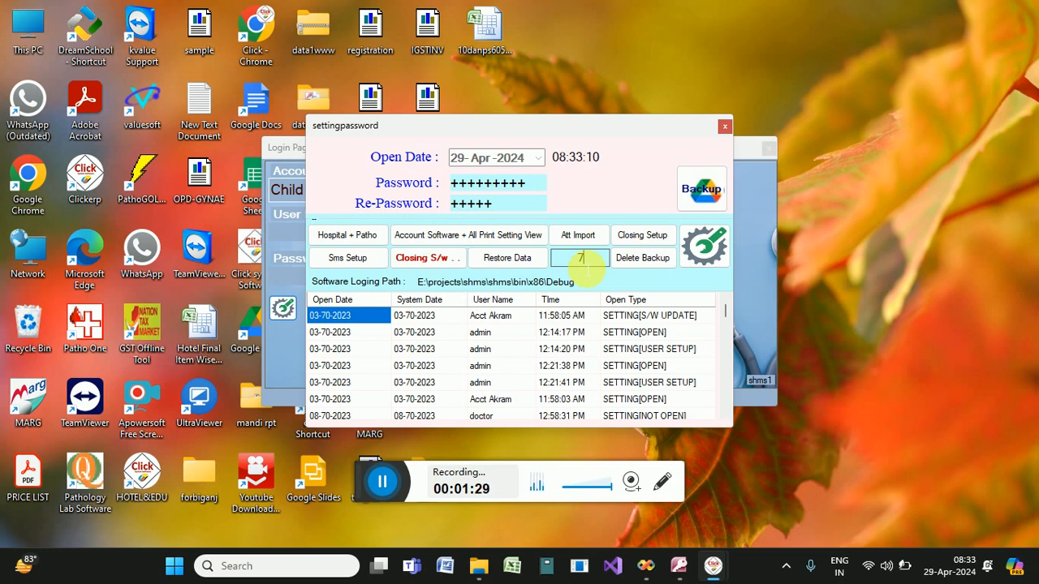
key("BackSpace")
type("20")
key("BackSpace")
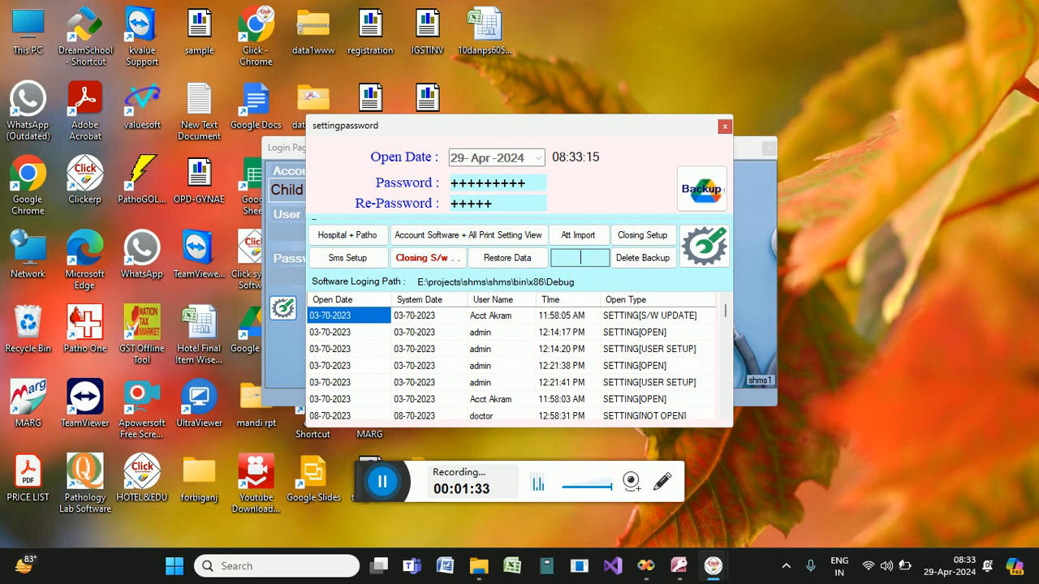
left_click(645, 259)
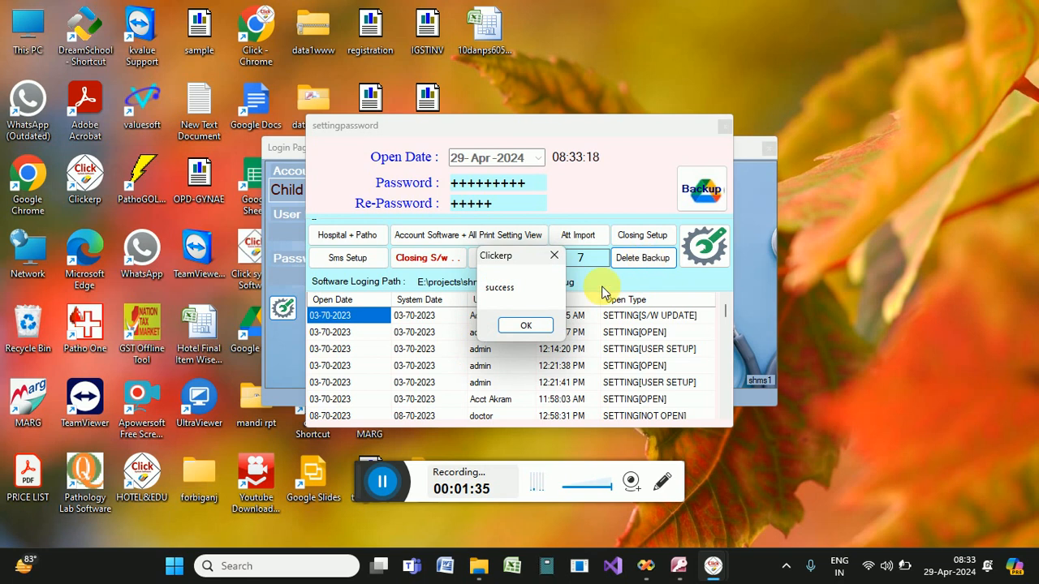
left_click(526, 325)
left_click(724, 127)
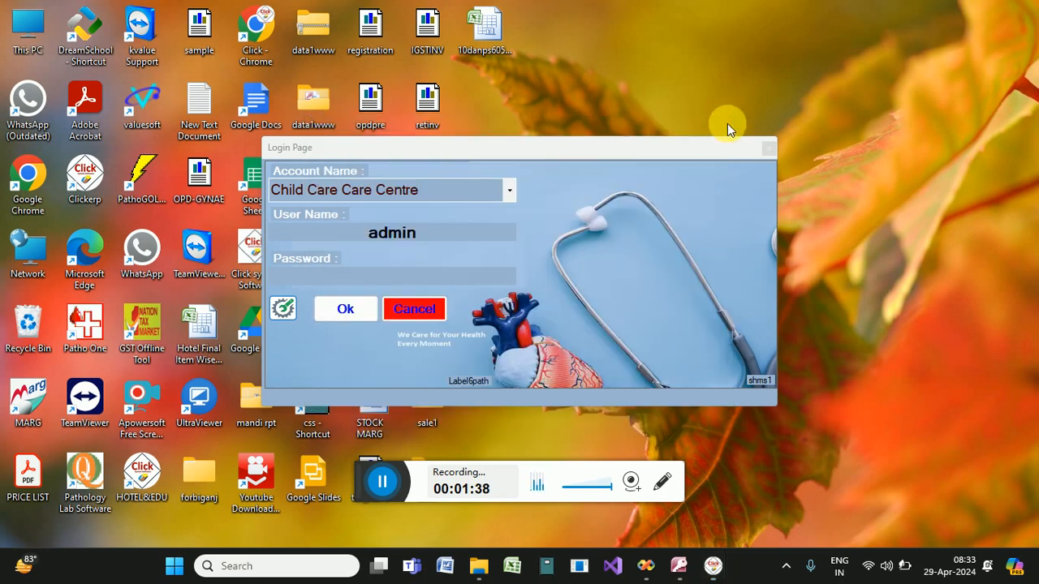
Log in with the password, dismiss the disk space warning, and close Clickerp.
type("+++++")
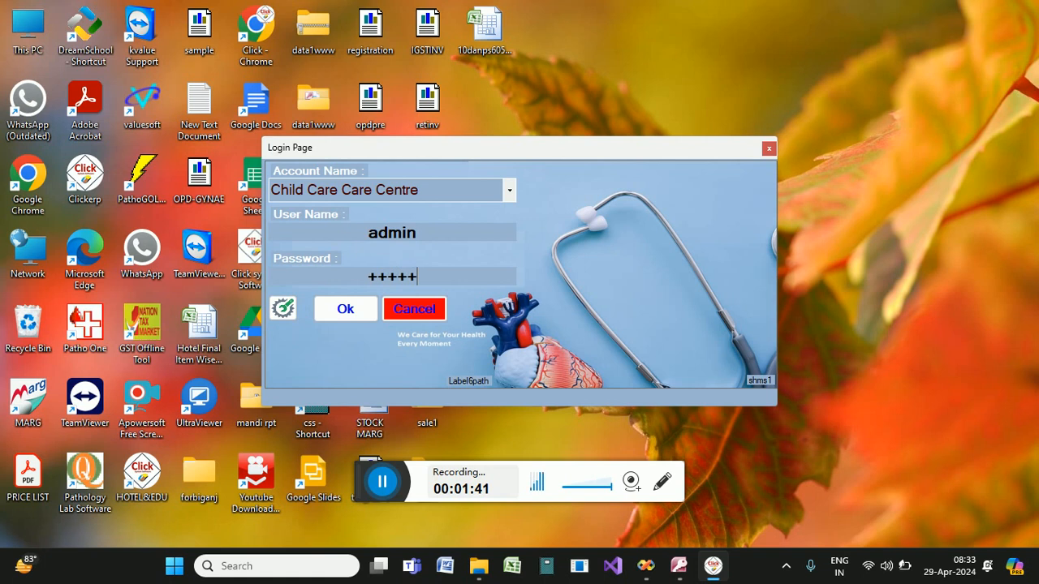
key("Return")
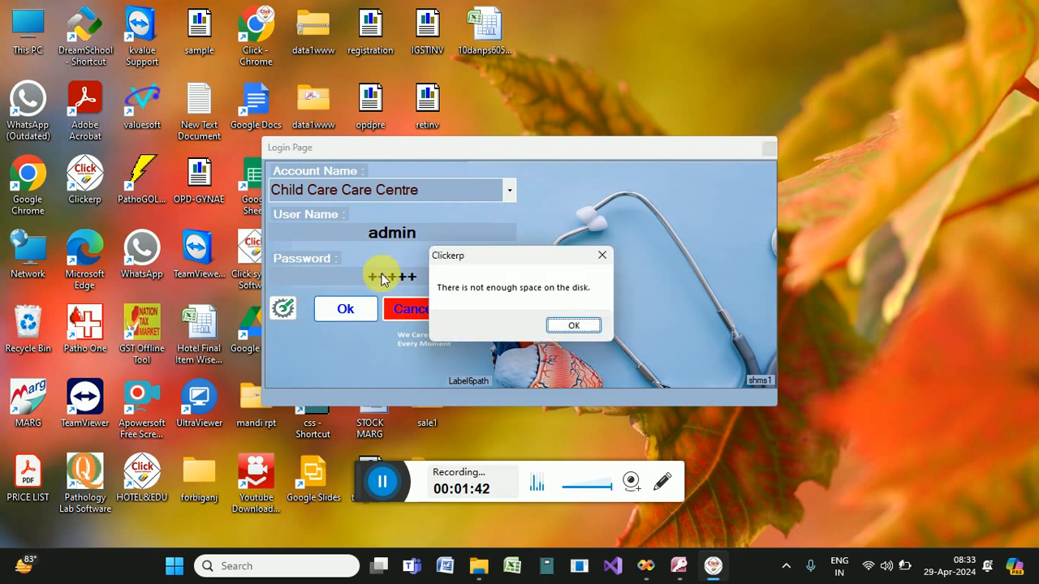
key("Return")
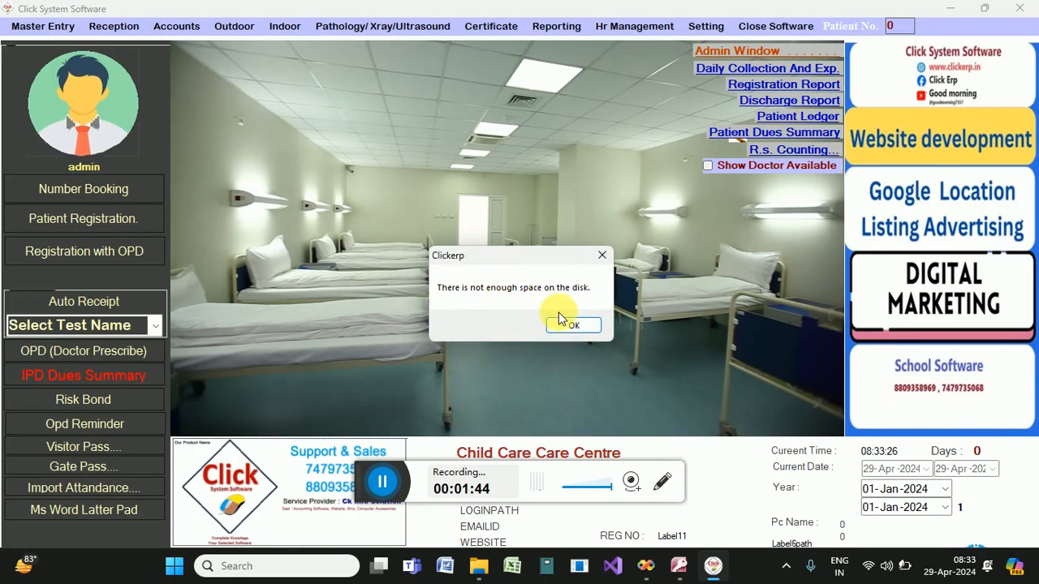
left_click(573, 326)
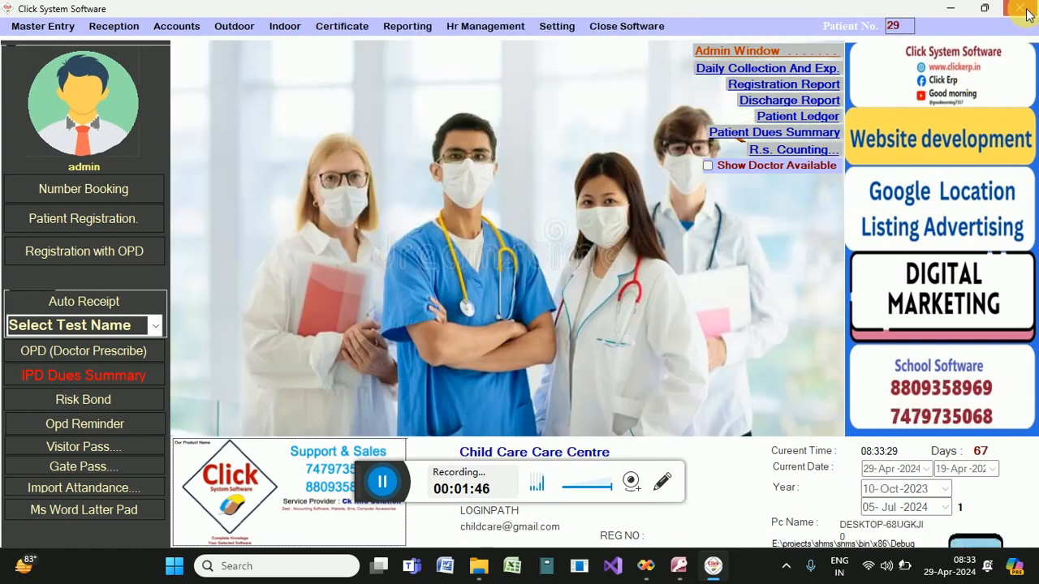
left_click(1020, 8)
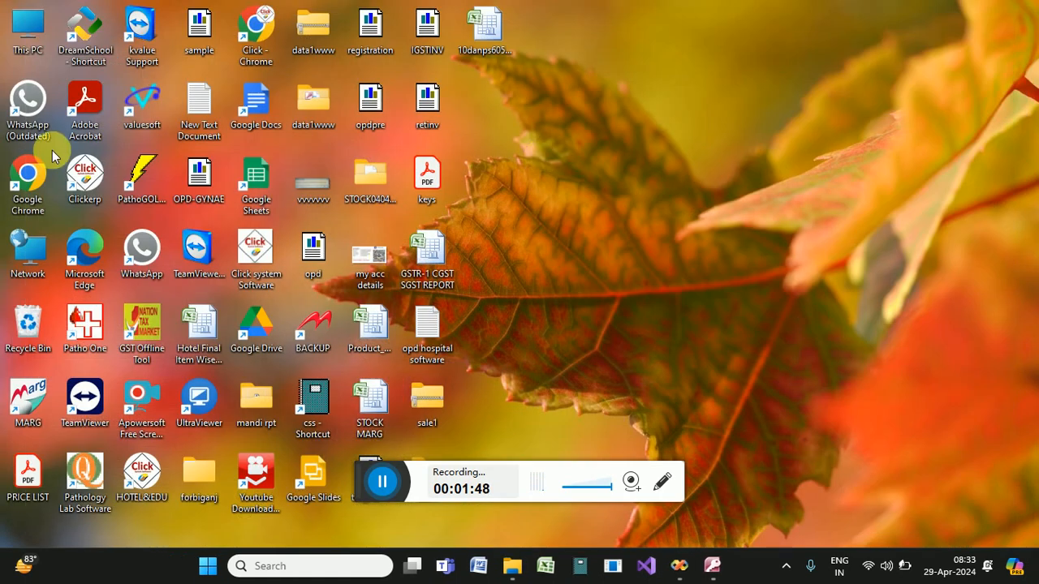
Relaunch Clickerp as admin and unlock the settings panel with the settings password.
double_click(69, 179)
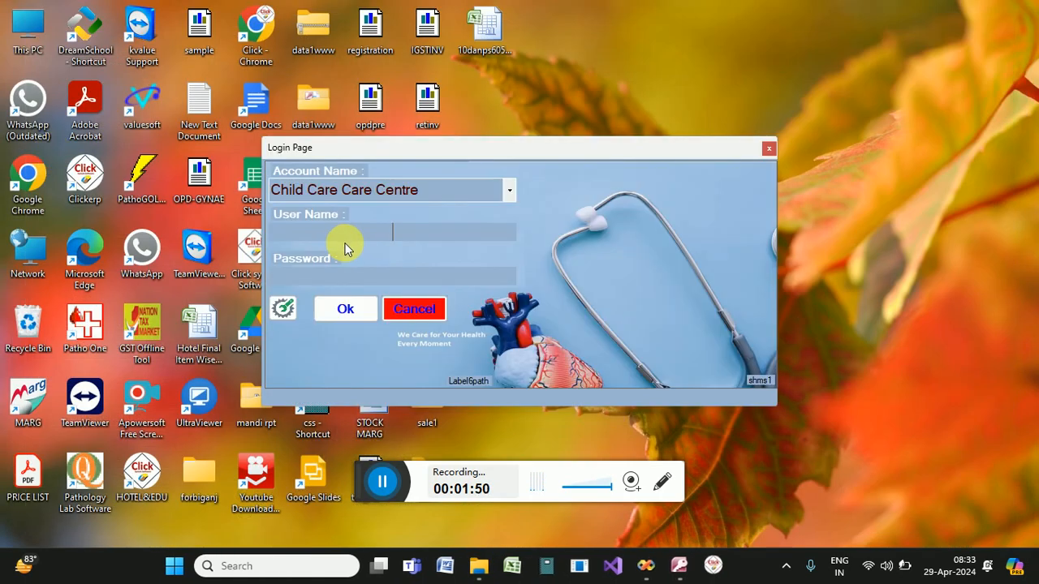
type("admin")
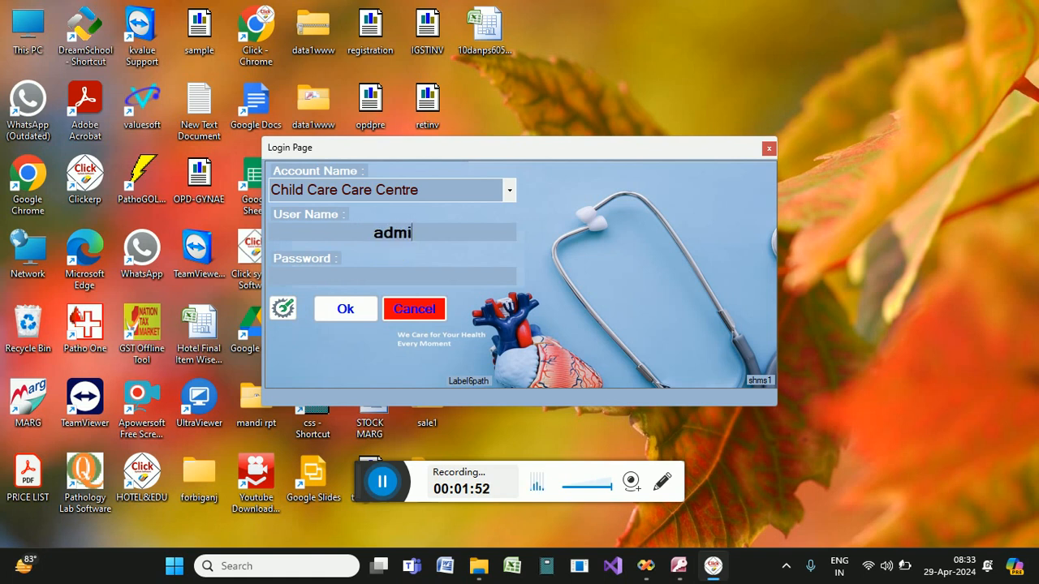
left_click(284, 309)
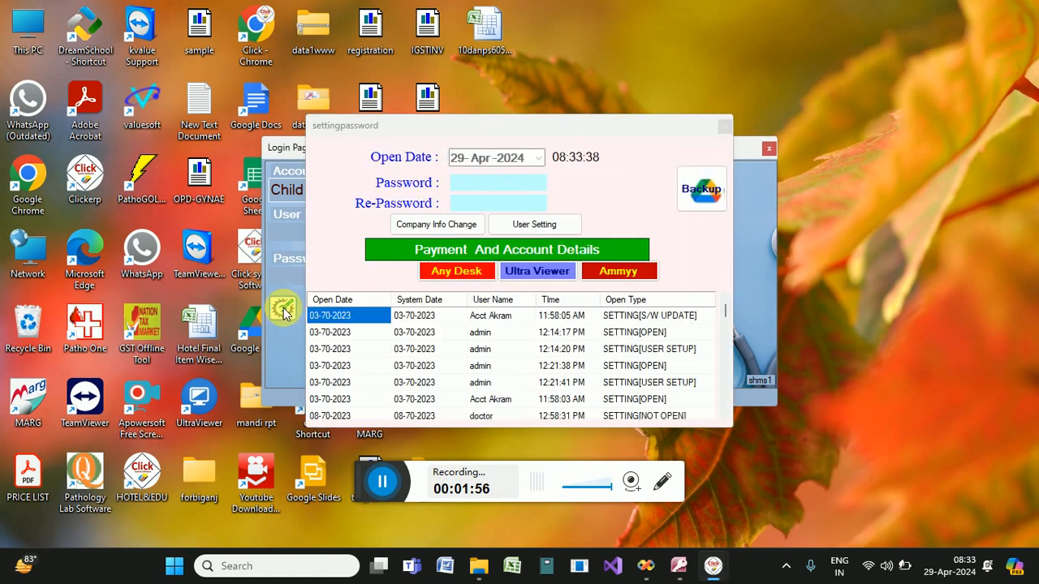
left_click(491, 183)
type("+")
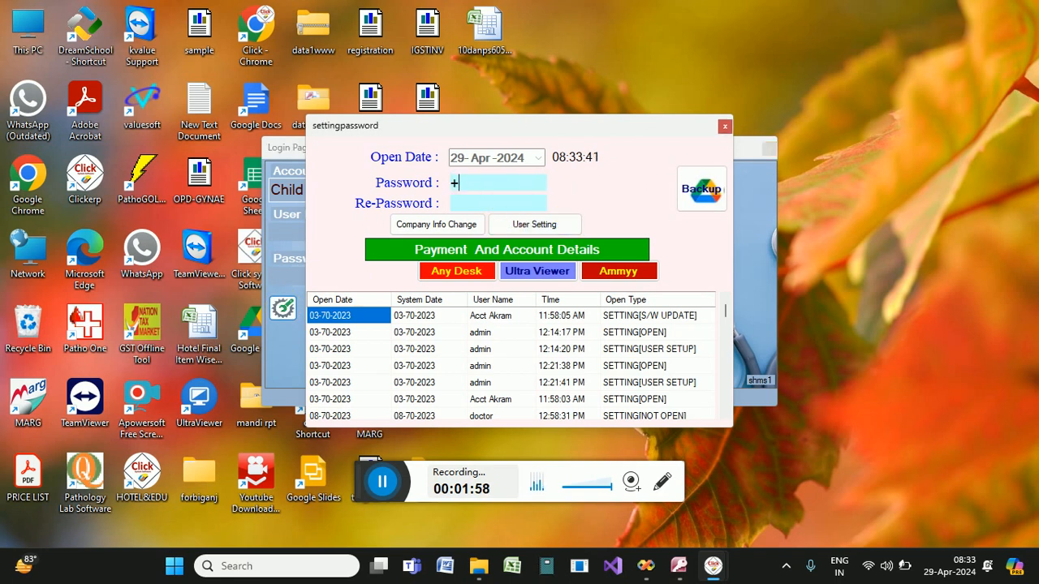
type("++++++++")
key("Tab")
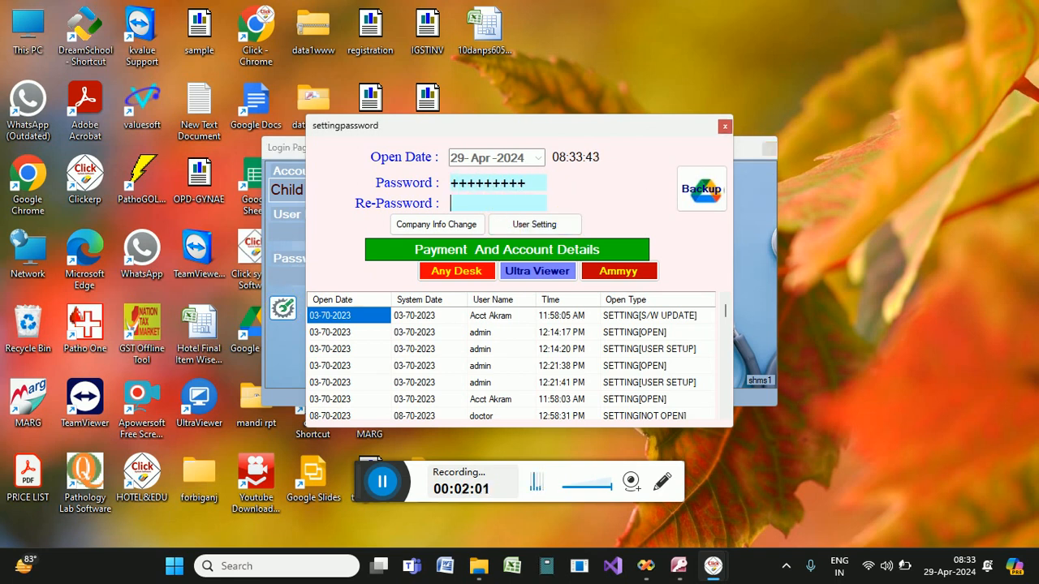
type("+++++")
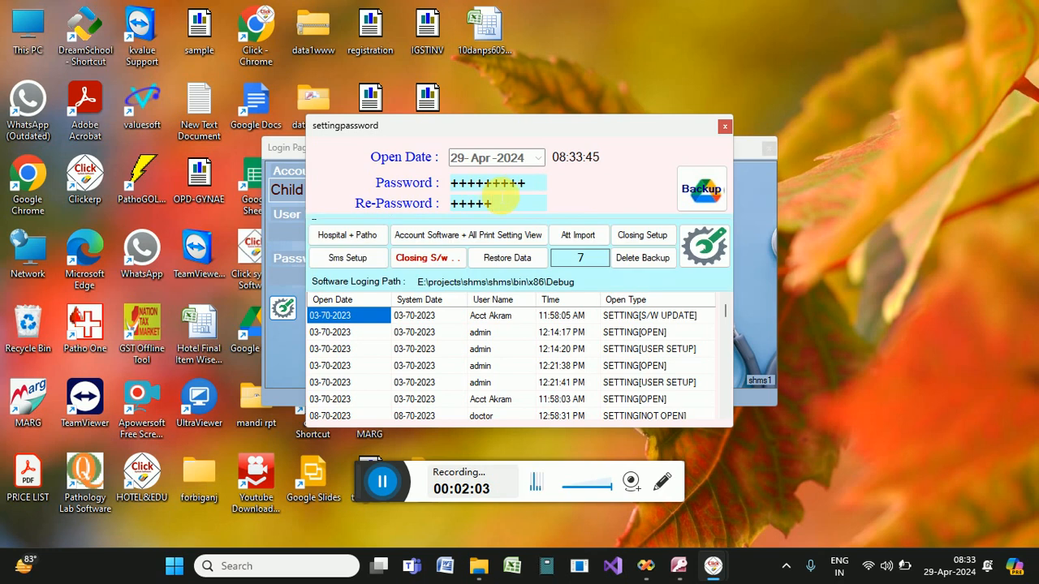
Set the backup value to 30 and delete old backups, confirming success.
left_click(581, 258)
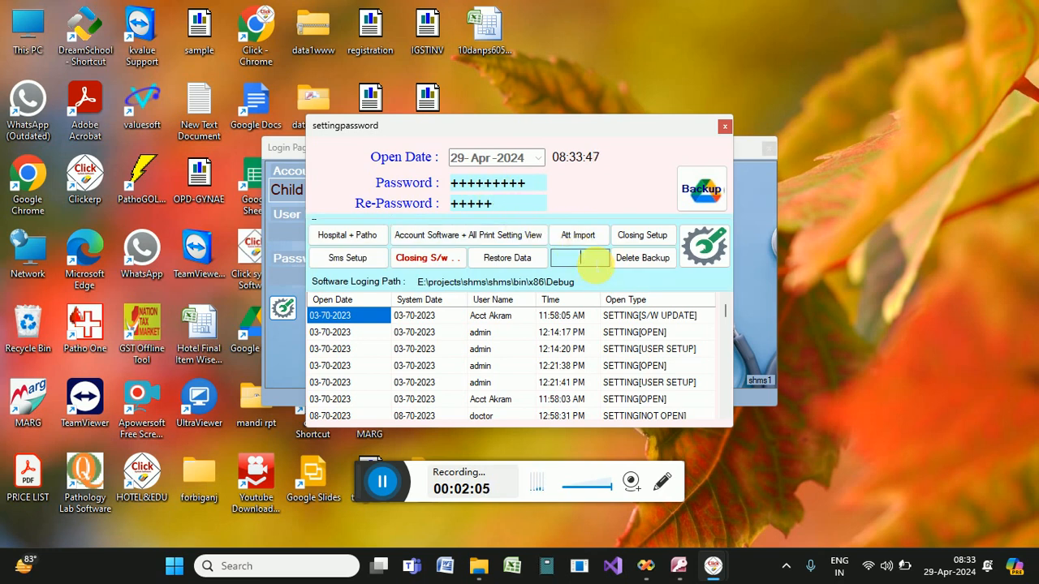
type("30")
left_click(643, 258)
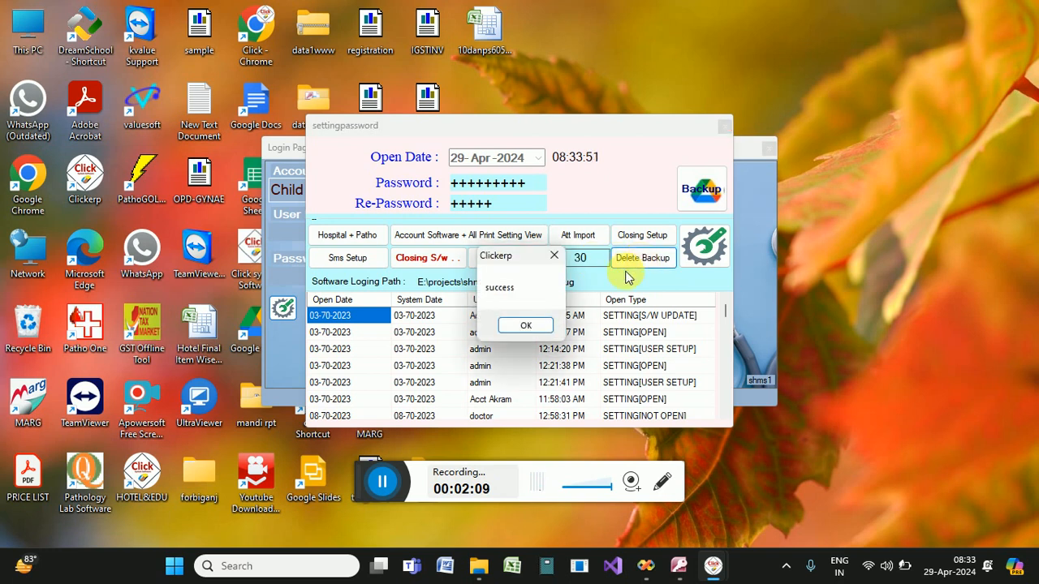
left_click(531, 327)
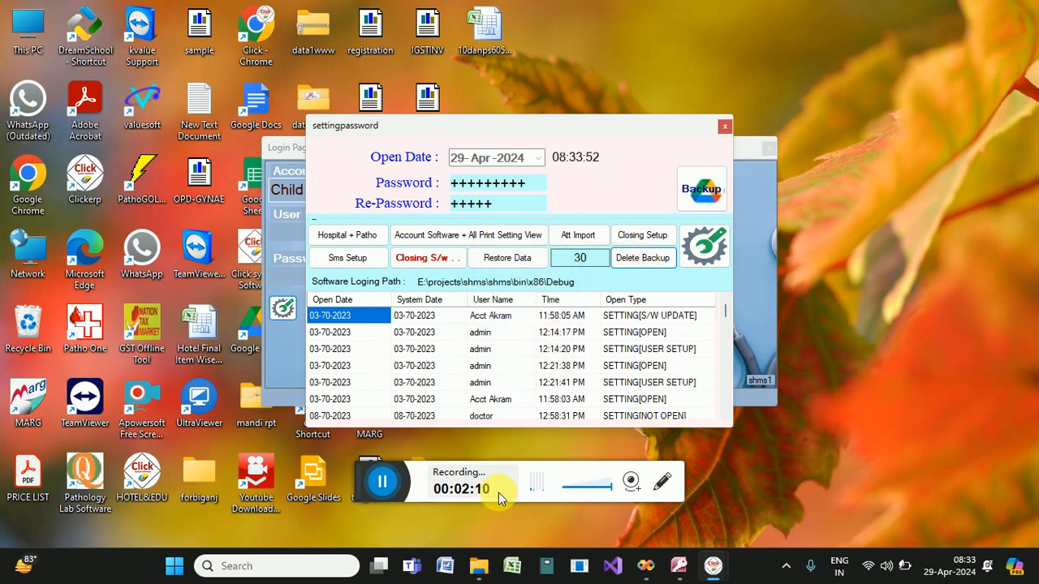
Check the BACKUP folder in File Explorer, which still lists nine backup files.
left_click(479, 566)
left_click(445, 353)
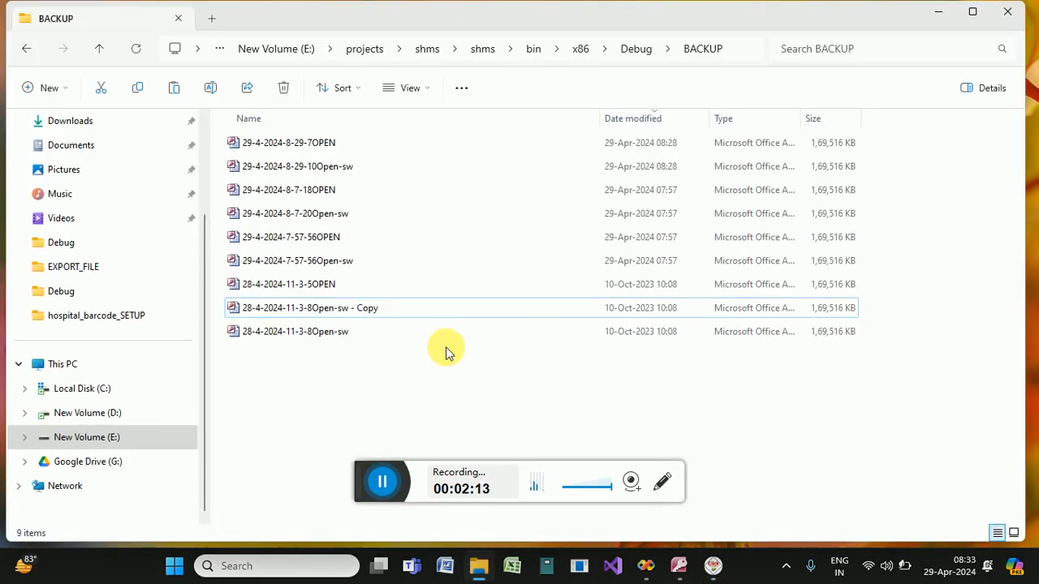
right_click(474, 373)
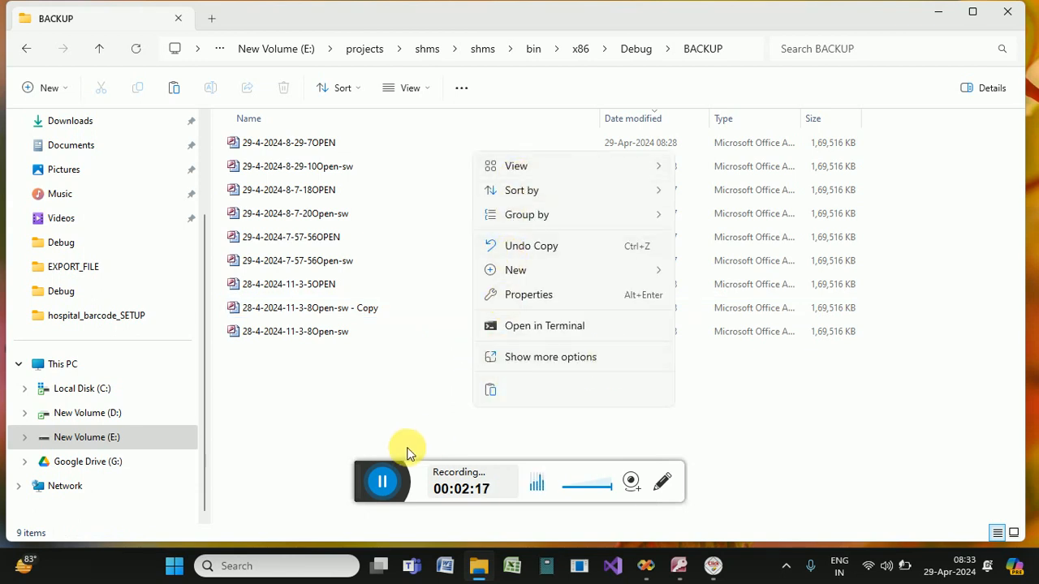
left_click(412, 401)
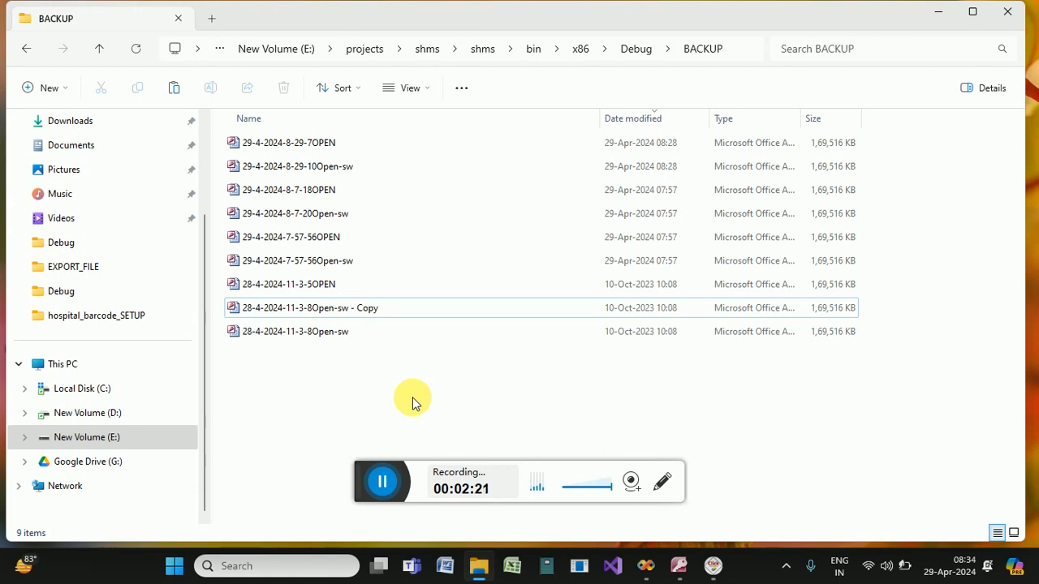
left_click(713, 566)
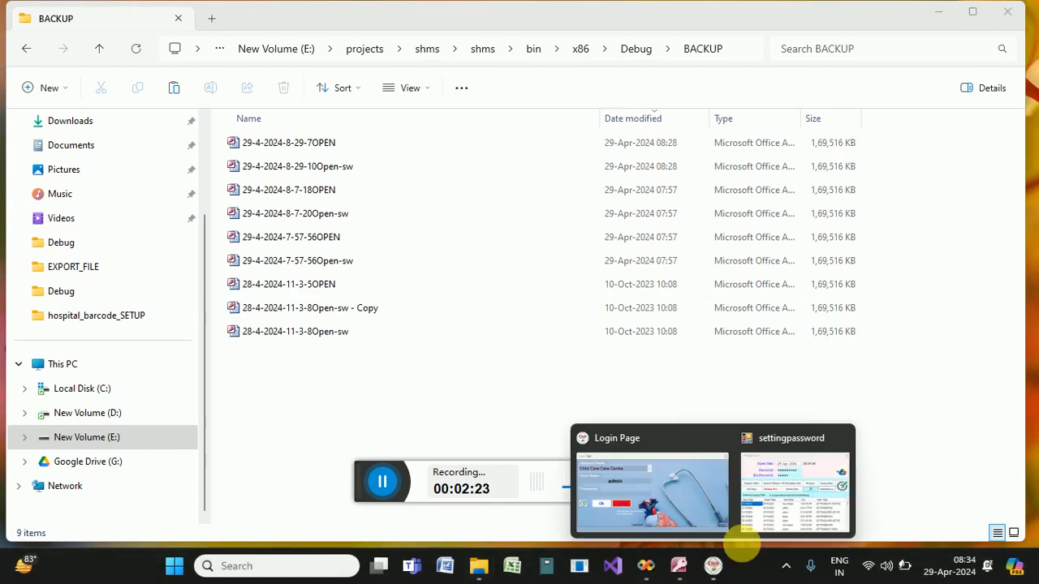
Delete old backups once more, confirm success, and close the settings window.
left_click(758, 527)
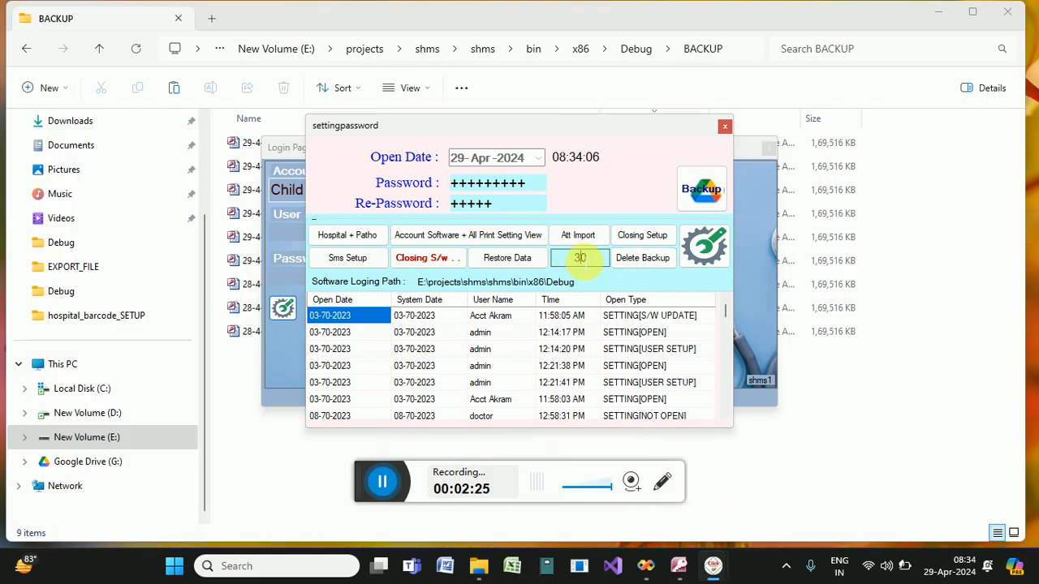
left_click(637, 257)
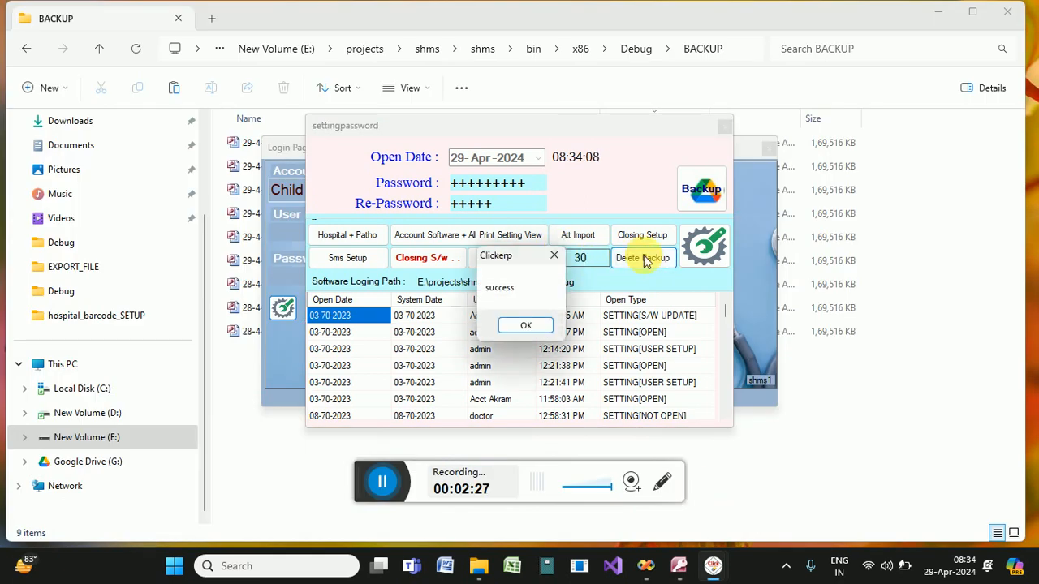
left_click(526, 326)
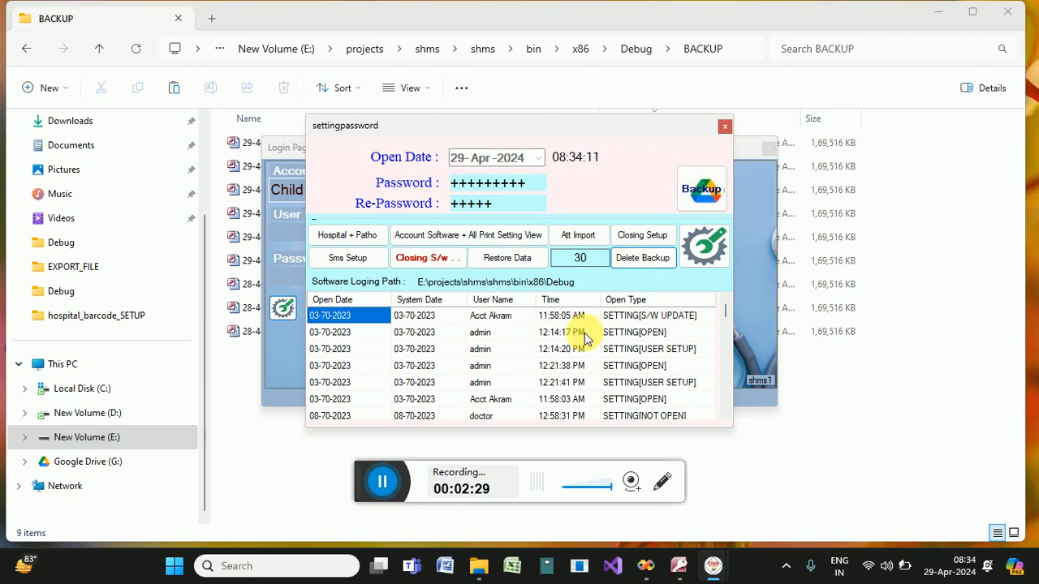
left_click(725, 126)
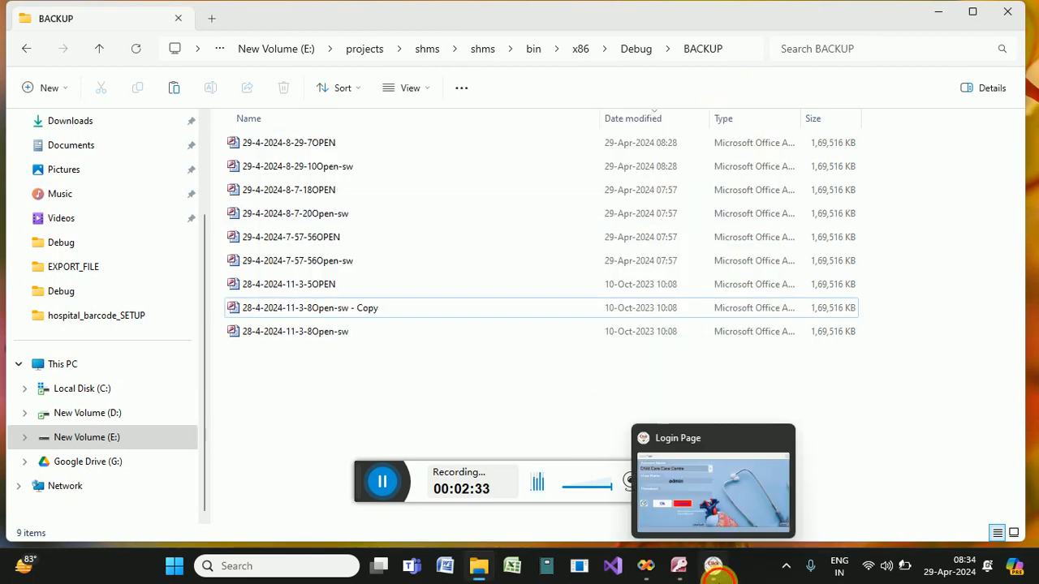
Log in to Clickerp with the admin password and start a new patient registration.
left_click(713, 566)
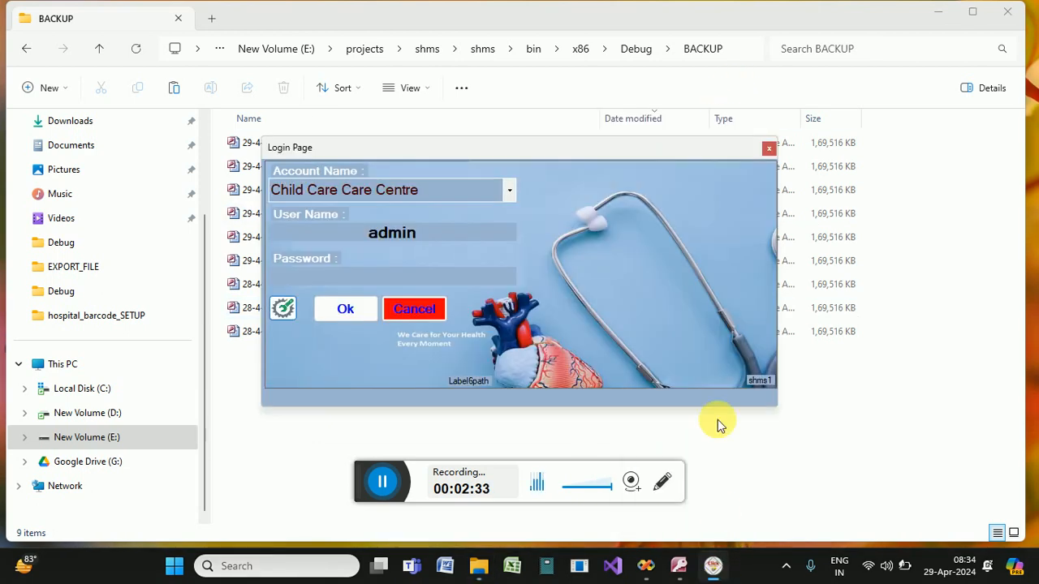
left_click(467, 280)
type("+++++")
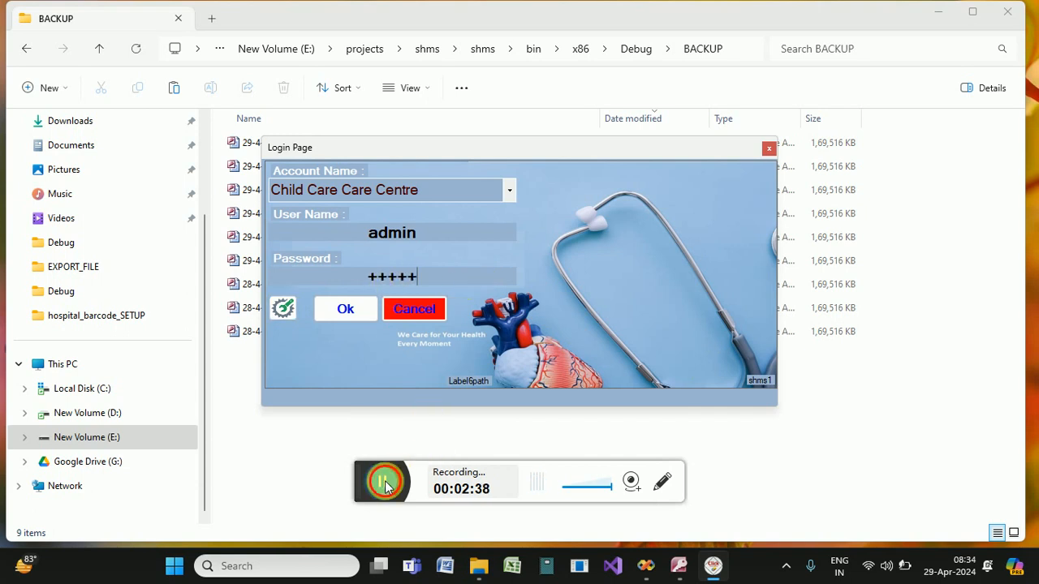
key("Return")
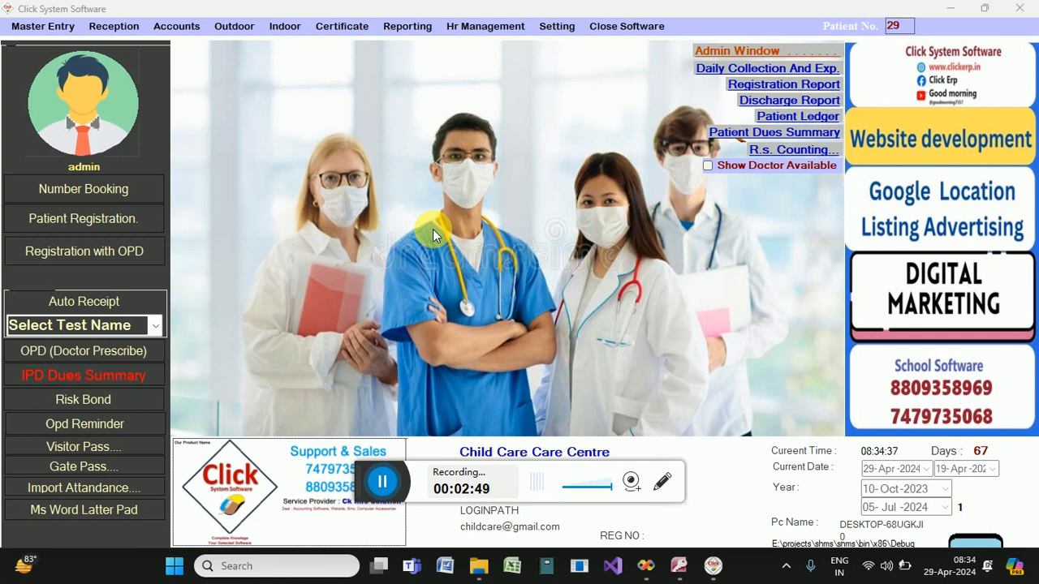
left_click(85, 216)
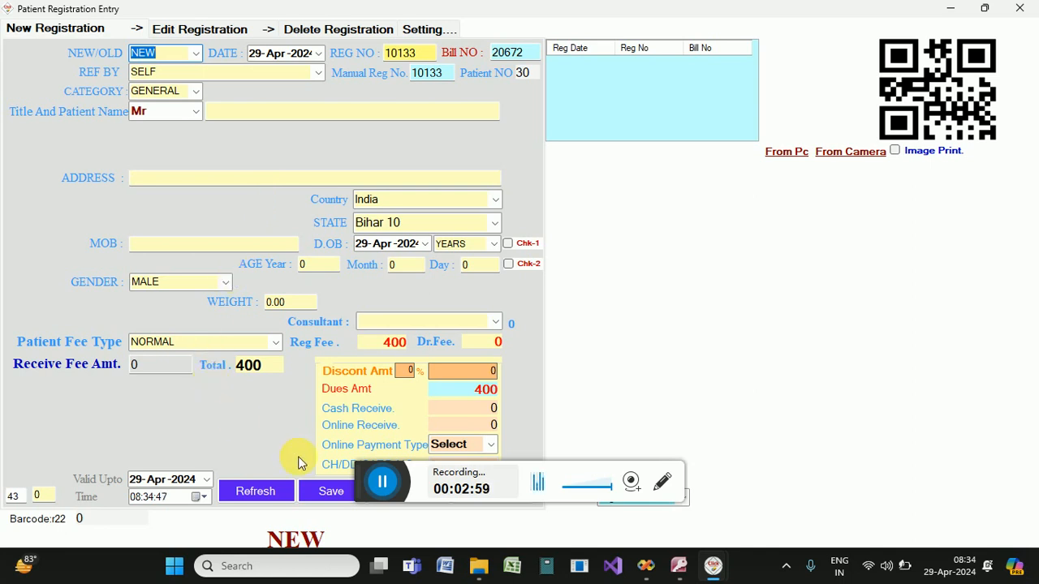
Fill in the new patient's full name, address, and an age of 23 years.
left_click_drag(367, 489, 707, 497)
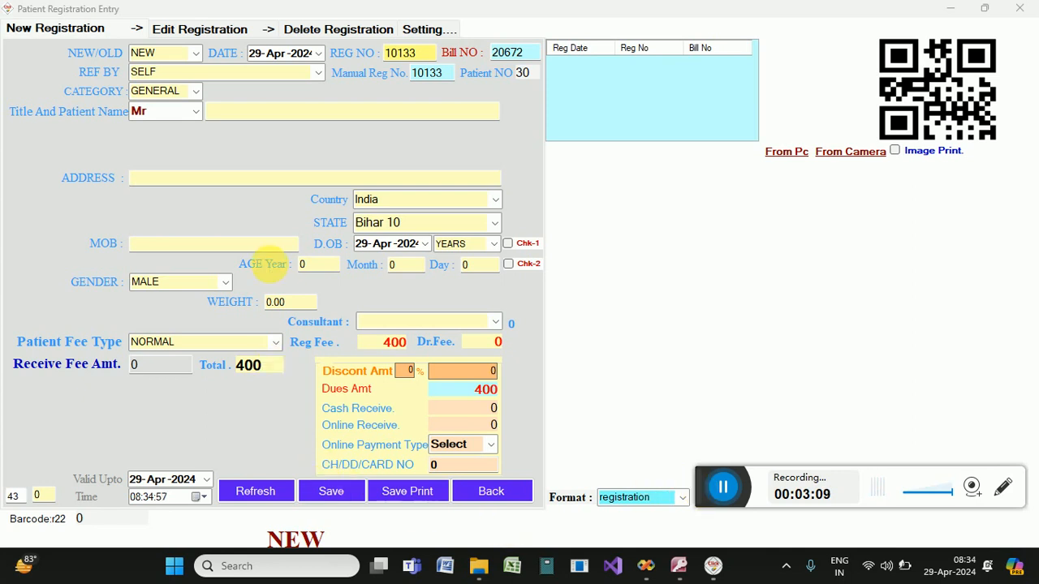
left_click(253, 121)
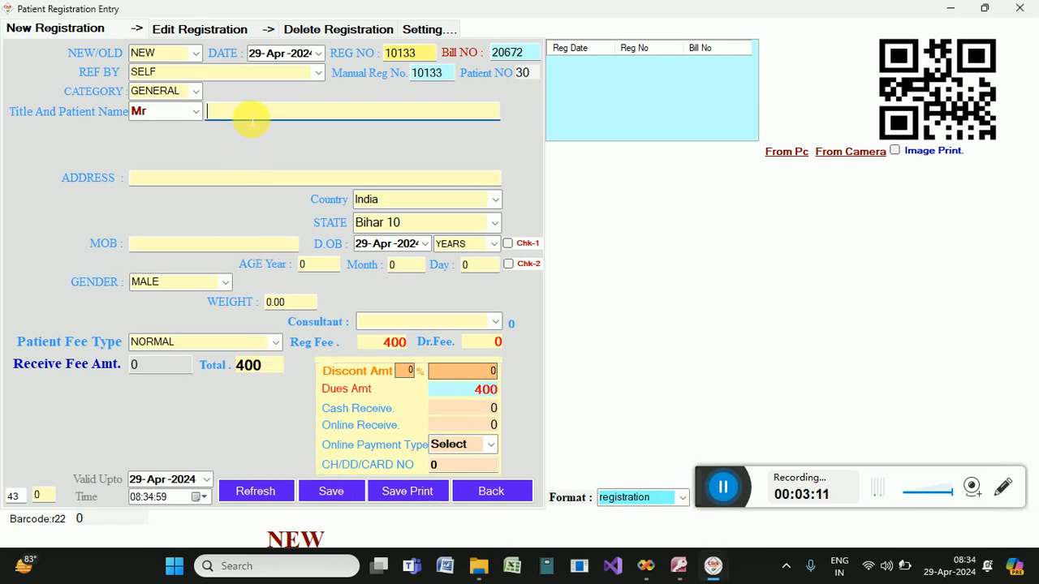
type("ch")
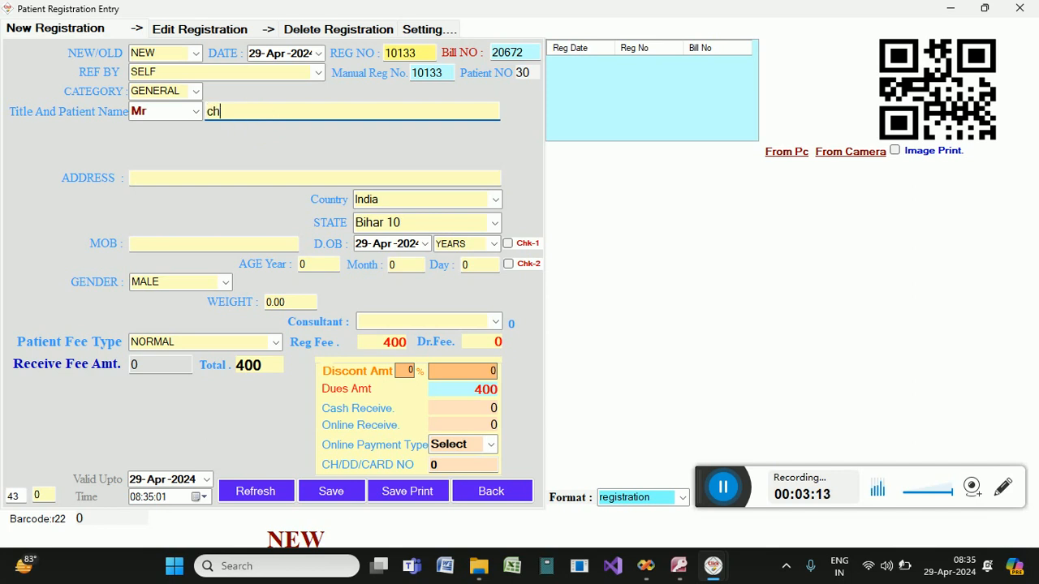
type("ana")
key("BackSpace")
key("BackSpace")
key("BackSpace")
key("BackSpace")
key("BackSpace")
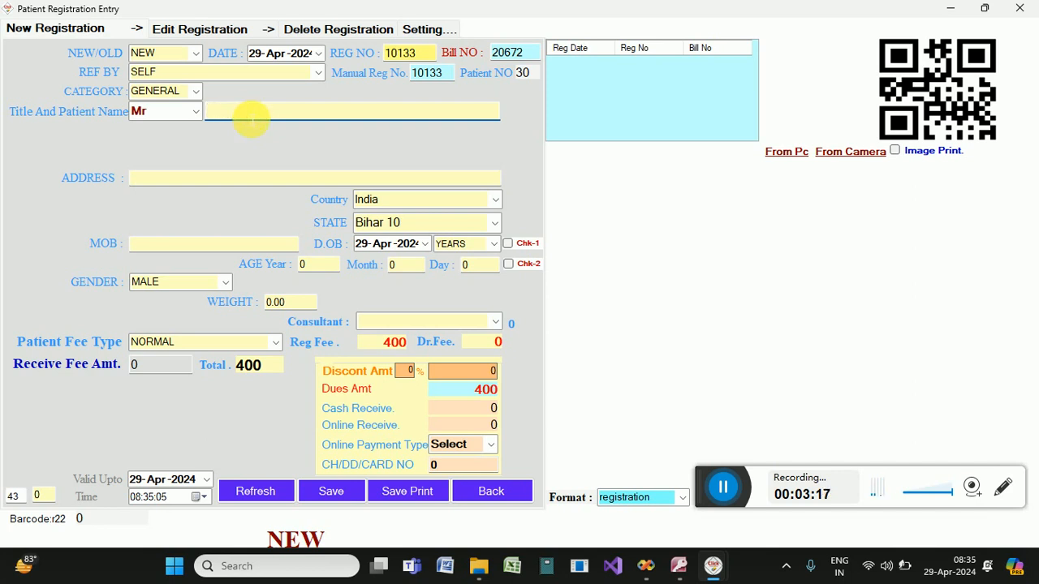
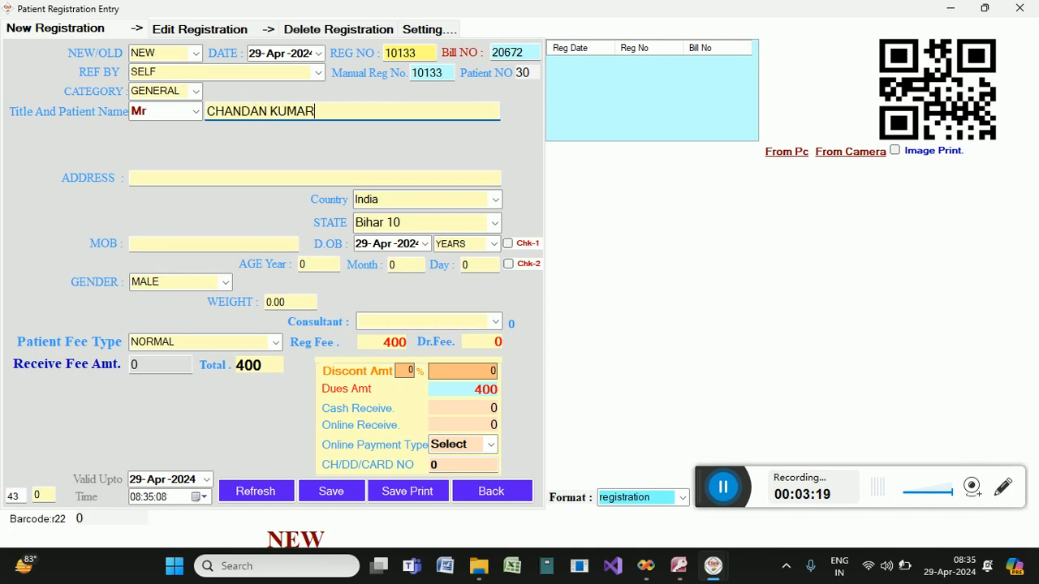
left_click(213, 182)
type("P")
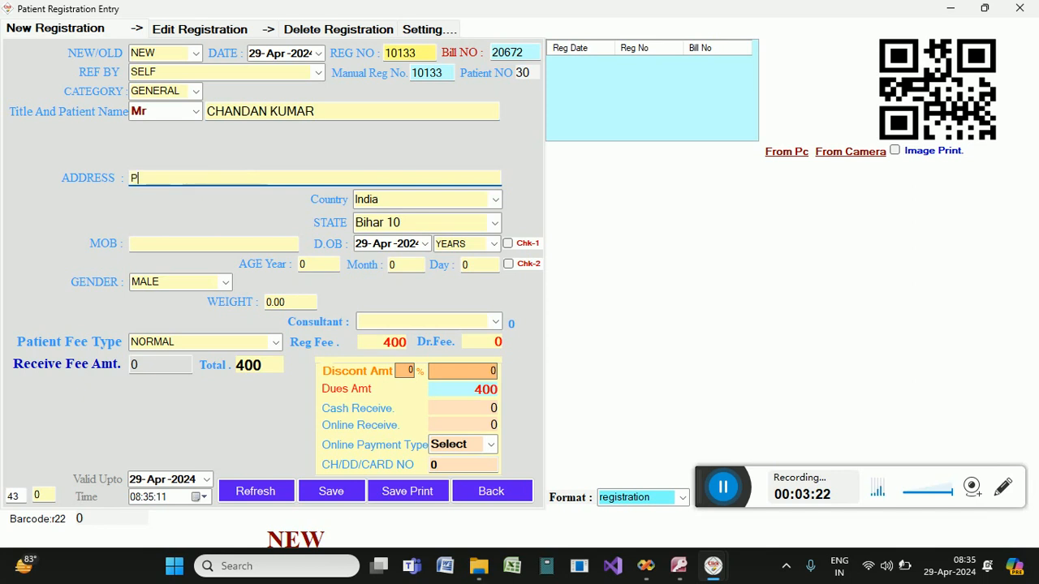
type("ATNA")
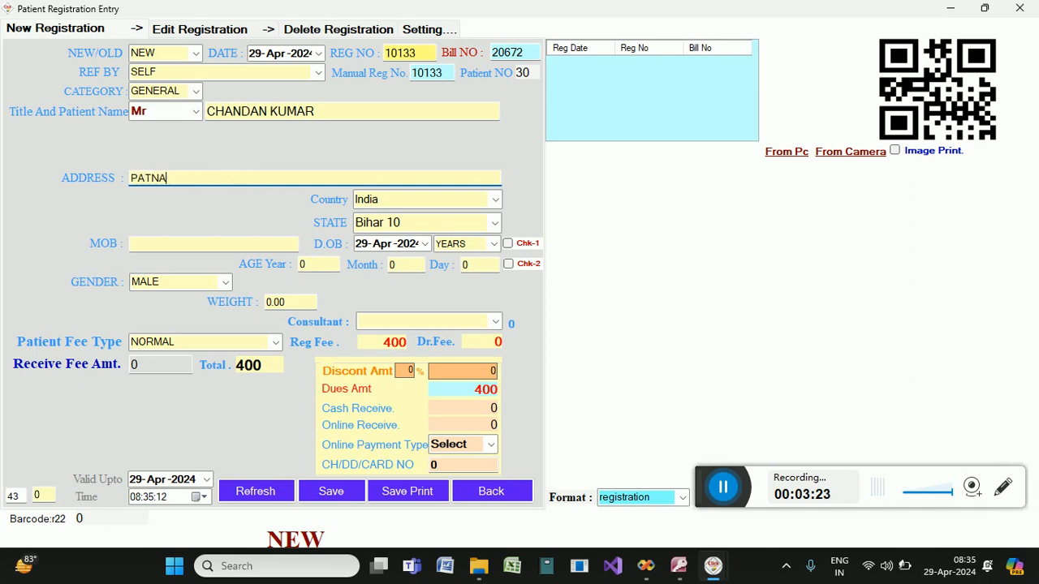
left_click(329, 266)
type("23")
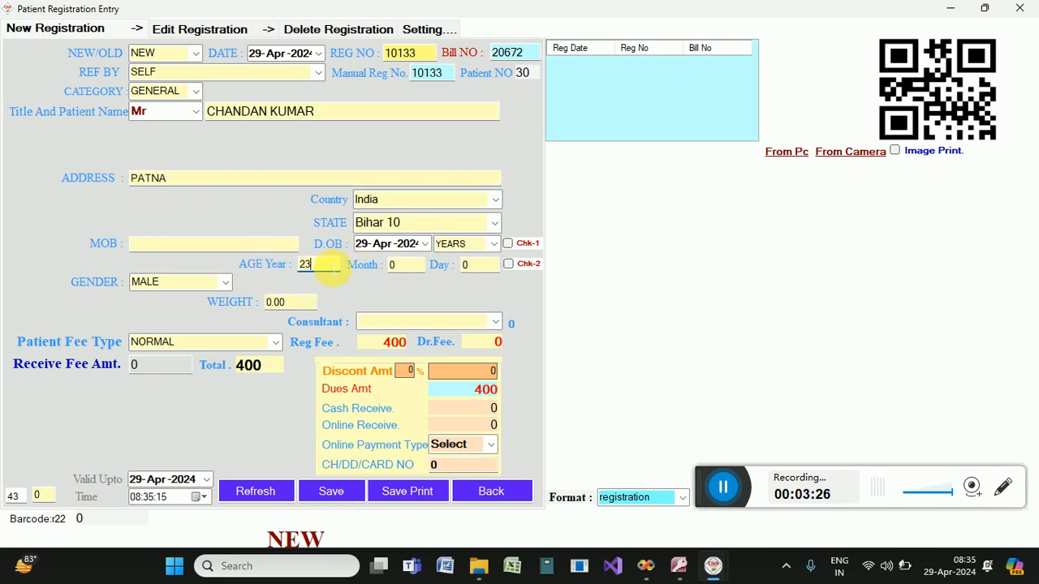
left_click(277, 347)
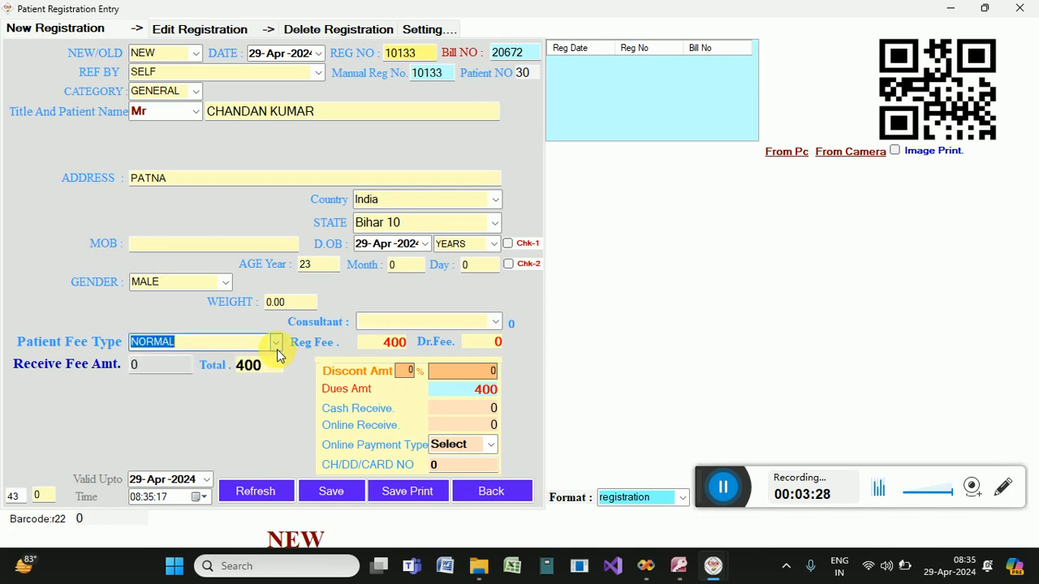
Change the Patient Fee Type to Emergency, raising the registration fee to 500.
left_click(277, 344)
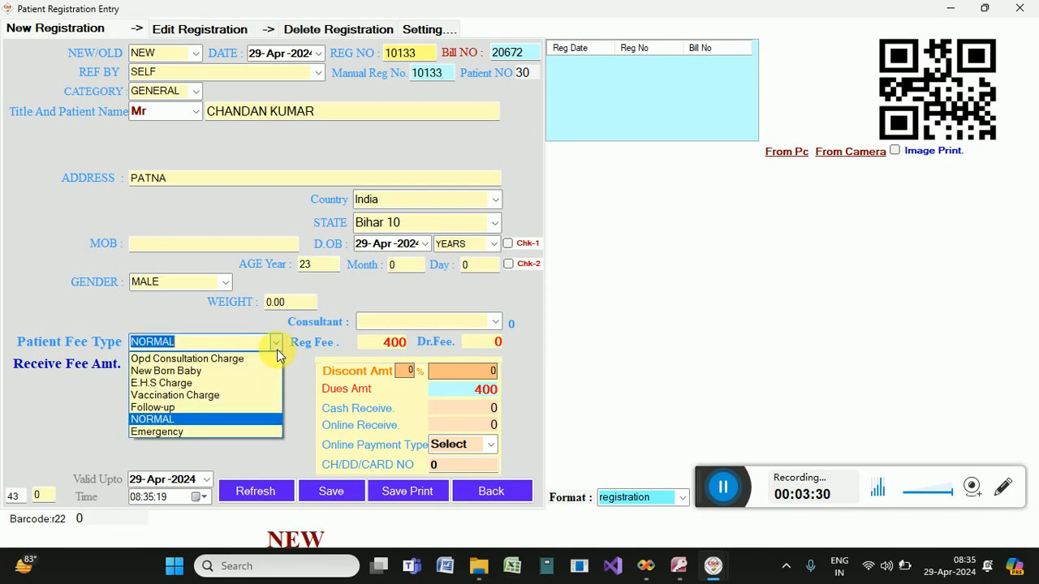
left_click(181, 434)
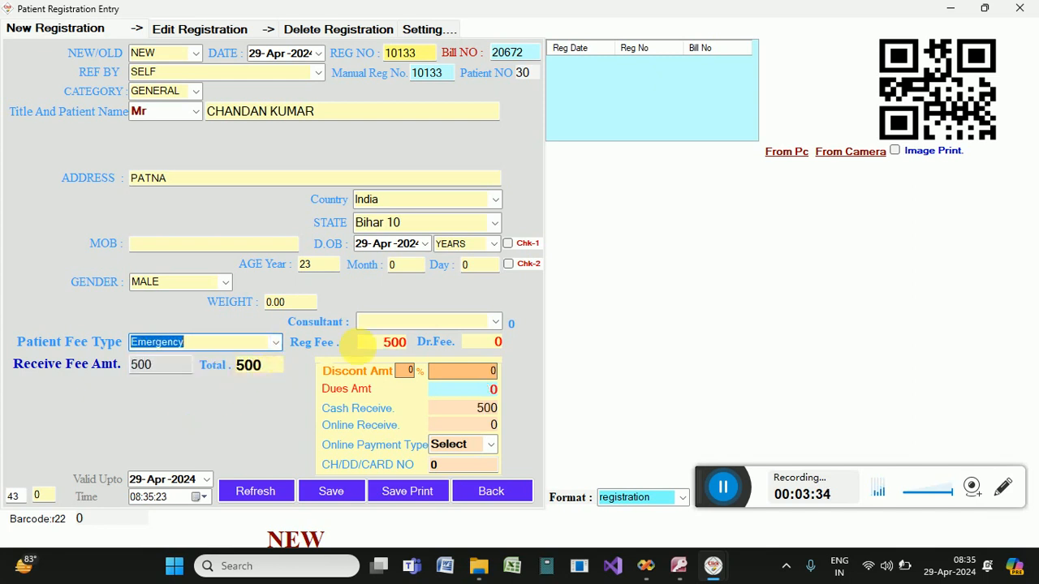
left_click(393, 343)
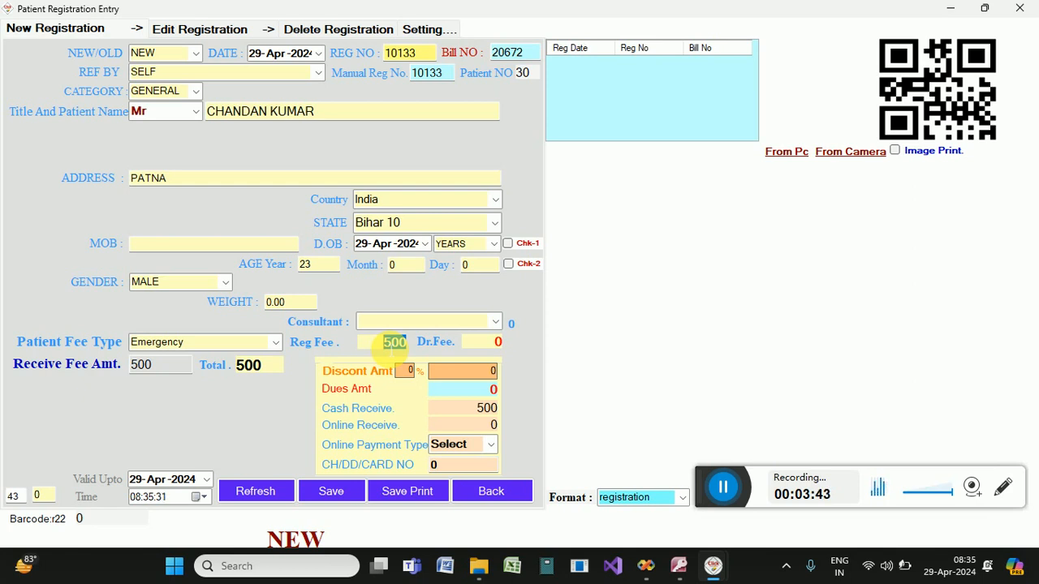
left_click(395, 345)
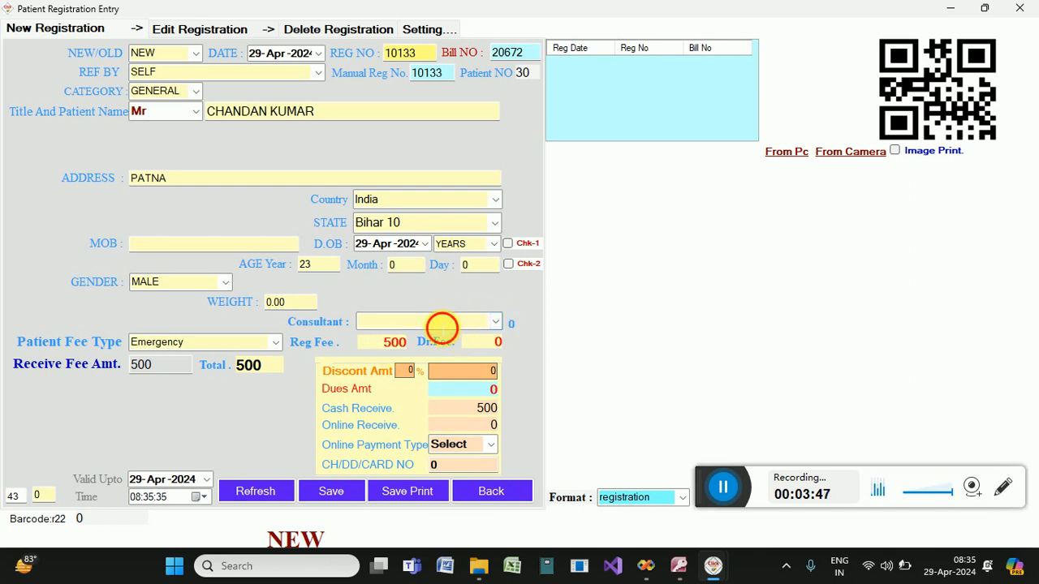
left_click(442, 323)
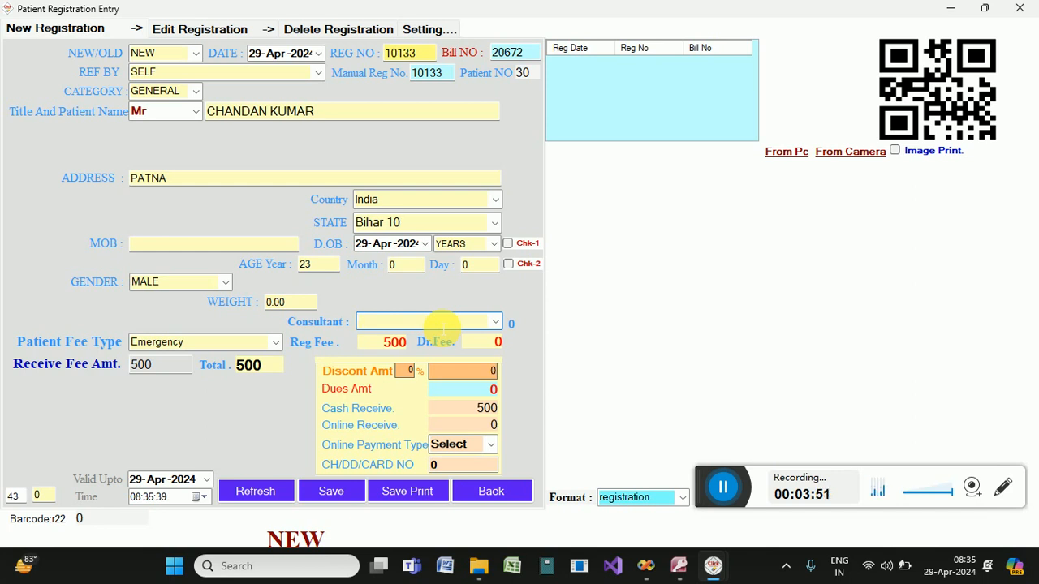
Save a new doctor entry with the doctor's name and a 1500 doctor fee.
double_click(434, 323)
left_click(404, 201)
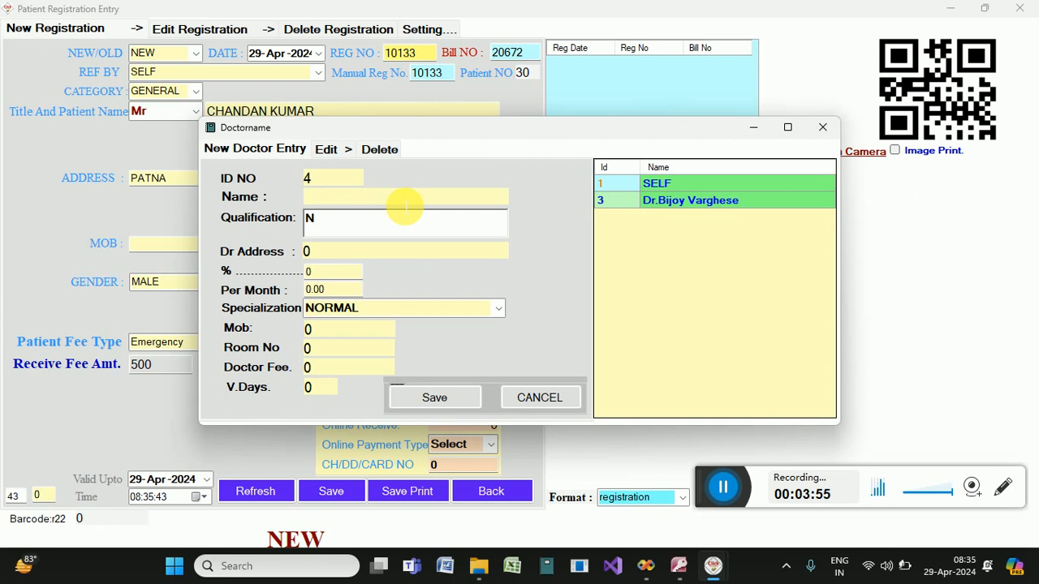
type("DR ")
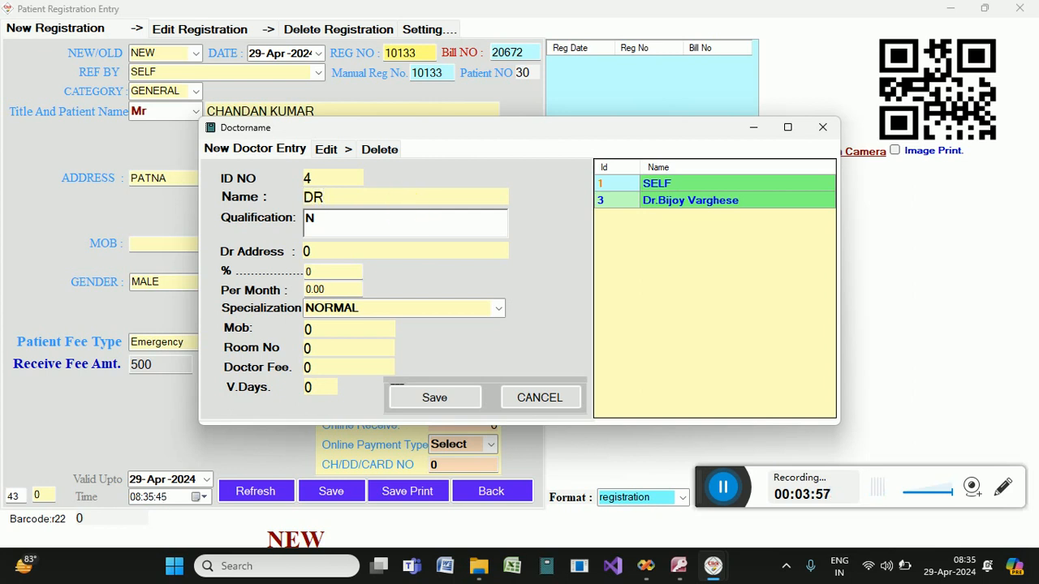
type("SHYAM ")
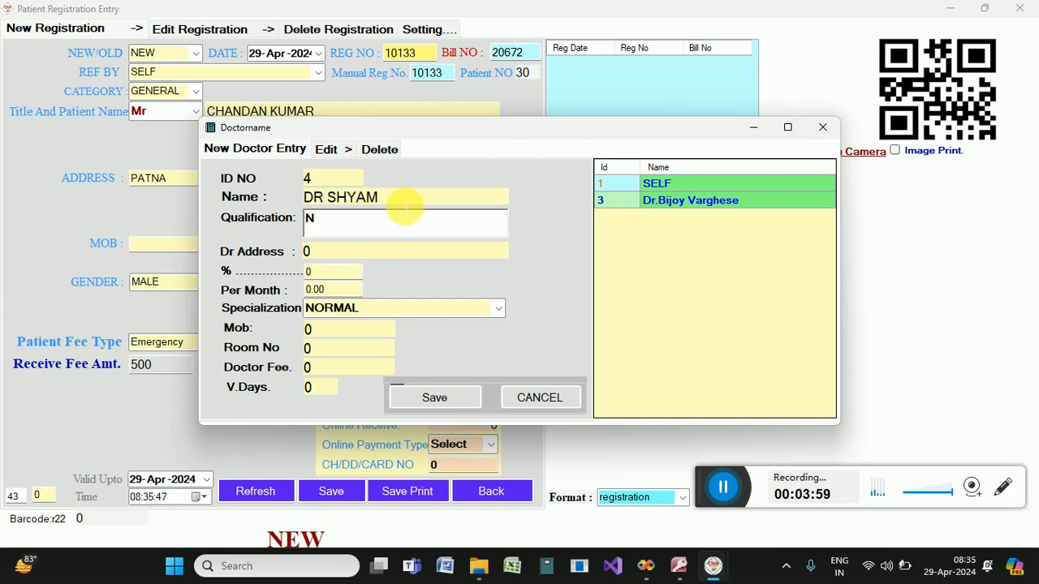
type("KR")
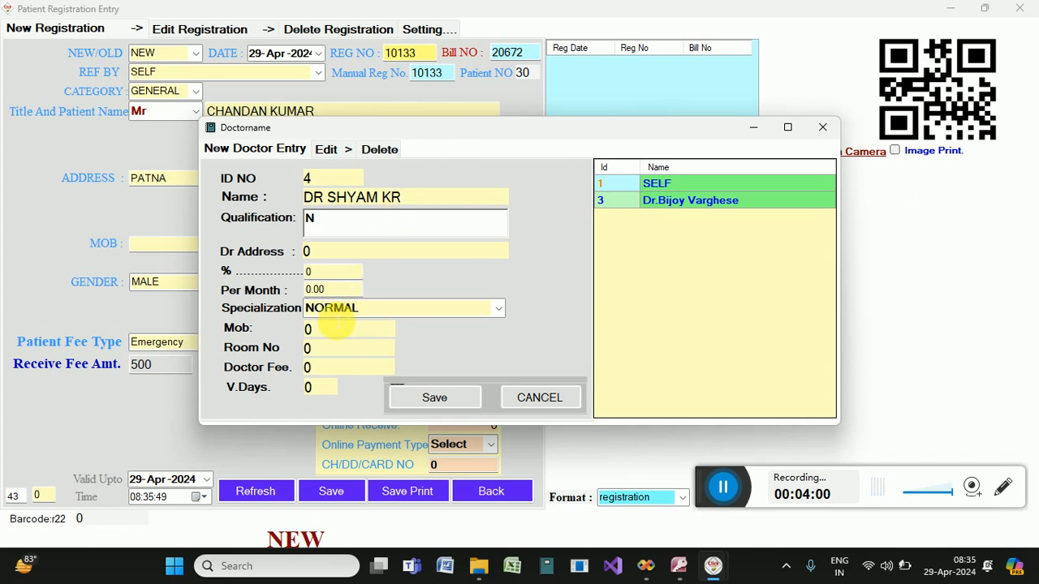
left_click(315, 369)
key("BackSpace")
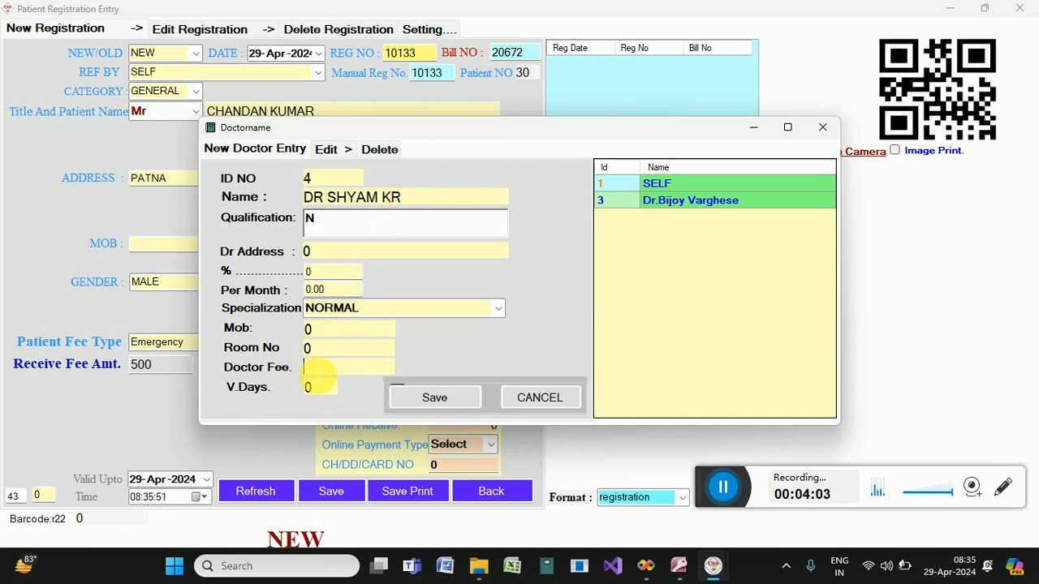
type("1500")
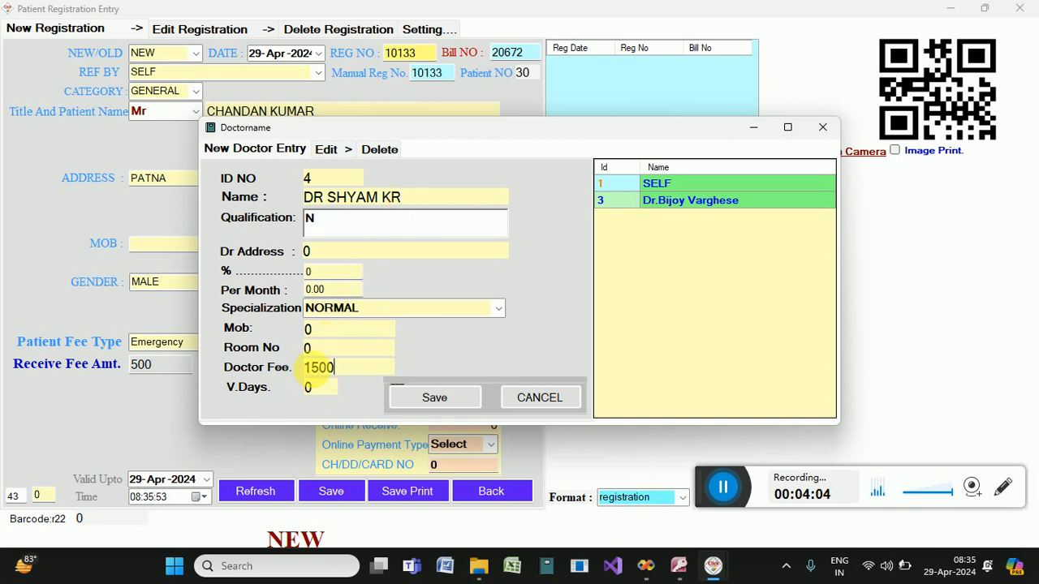
left_click(430, 396)
left_click(494, 339)
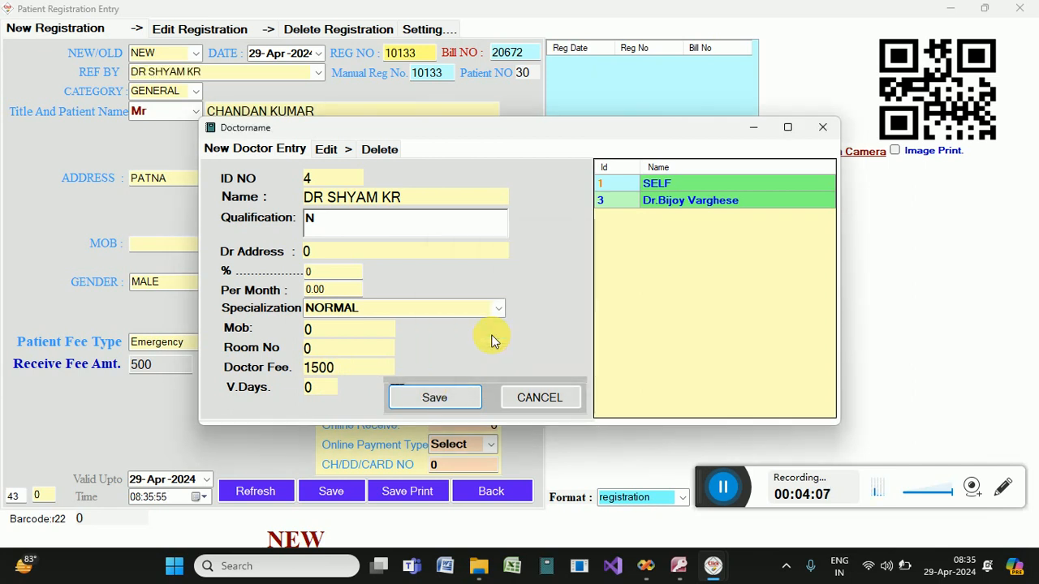
left_click(515, 391)
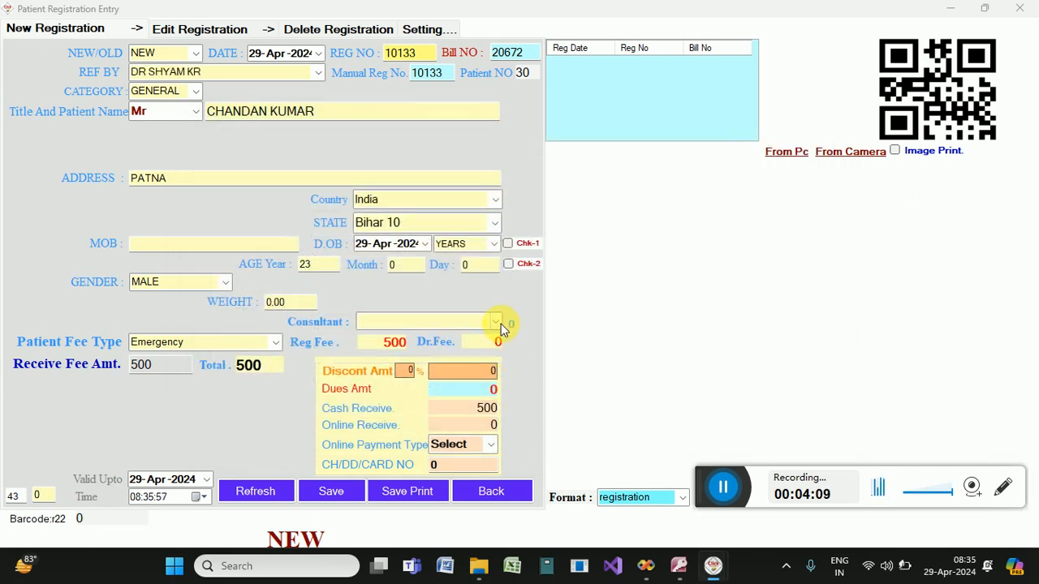
Select the newly added doctor as consultant, adding the 1500 fee for a 2000 total.
left_click(475, 327)
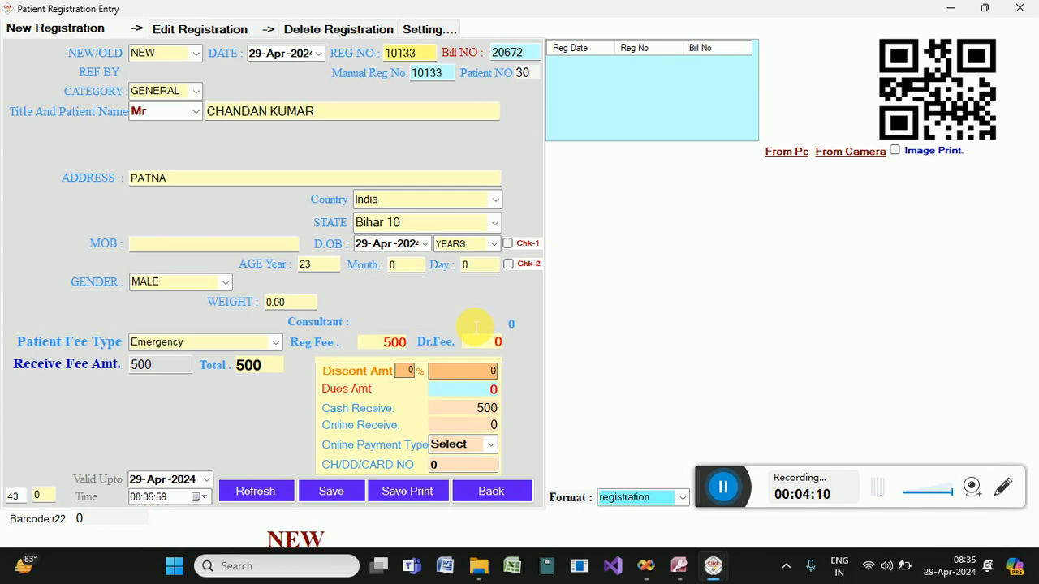
left_click(495, 323)
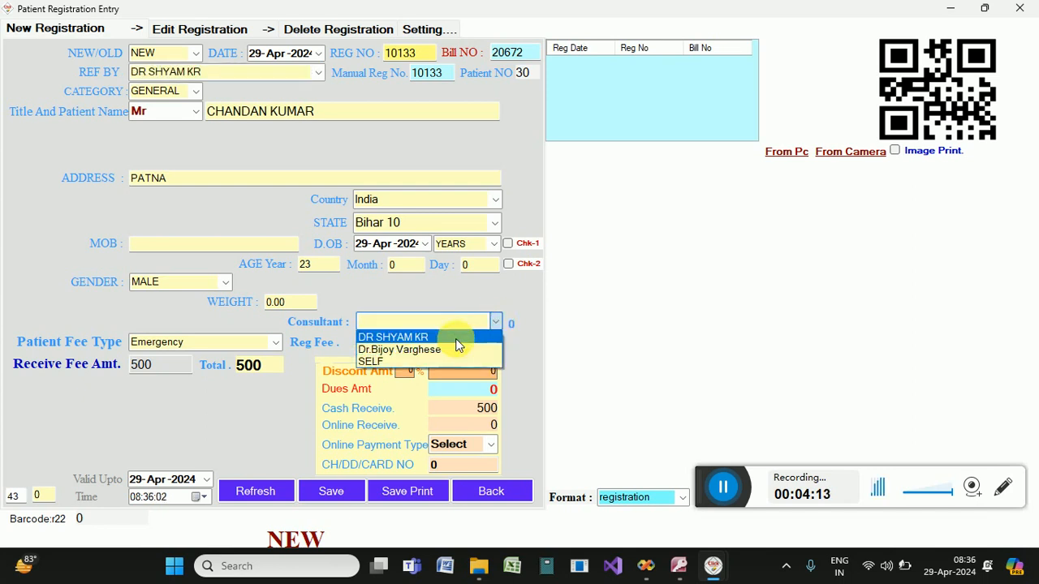
left_click(456, 339)
left_click(479, 344)
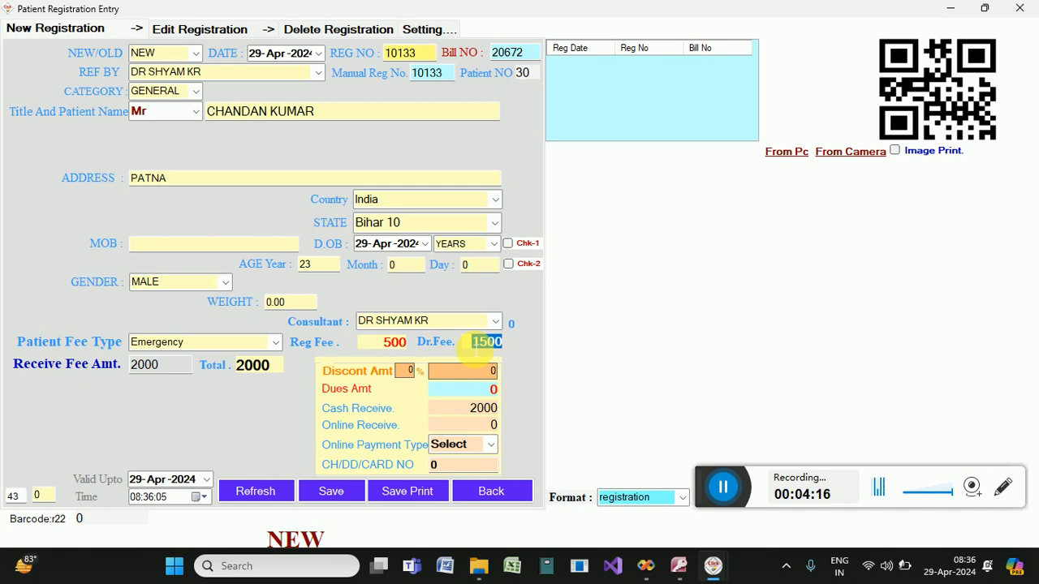
left_click(381, 344)
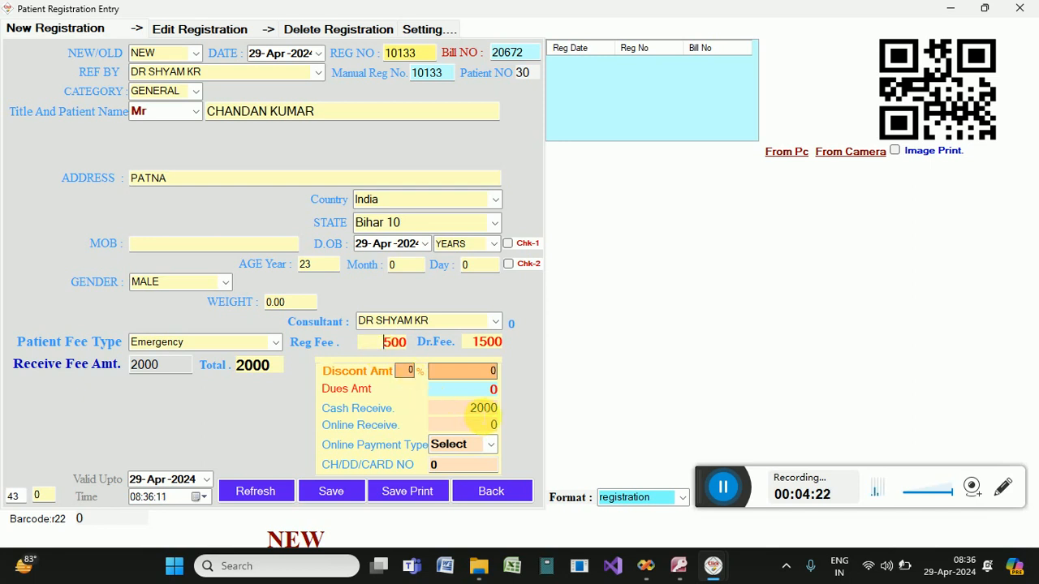
left_click(481, 409)
left_click(493, 371)
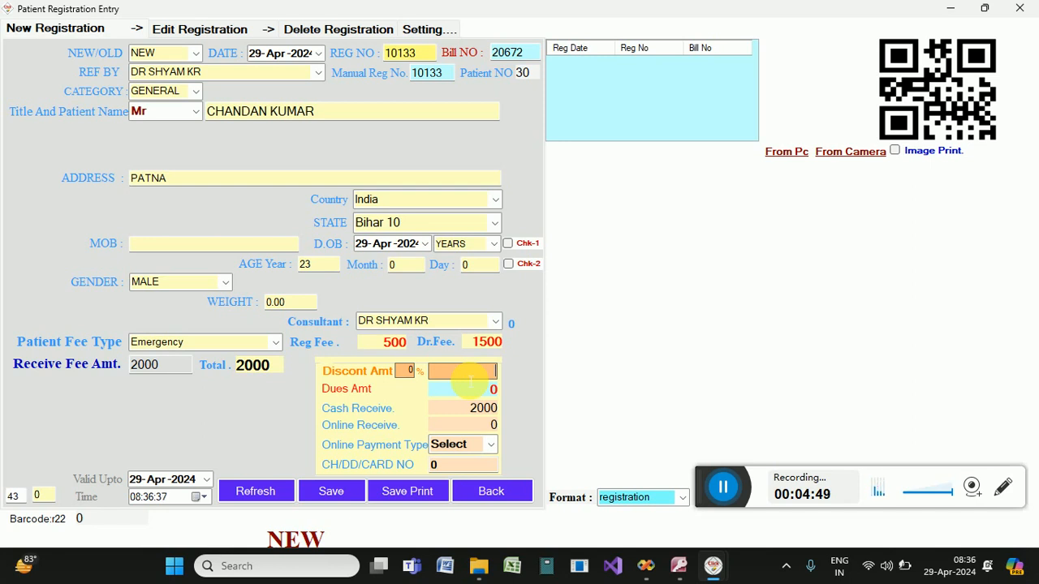
Enter a 200 discount and erase the 2000 cash received amount.
type("200")
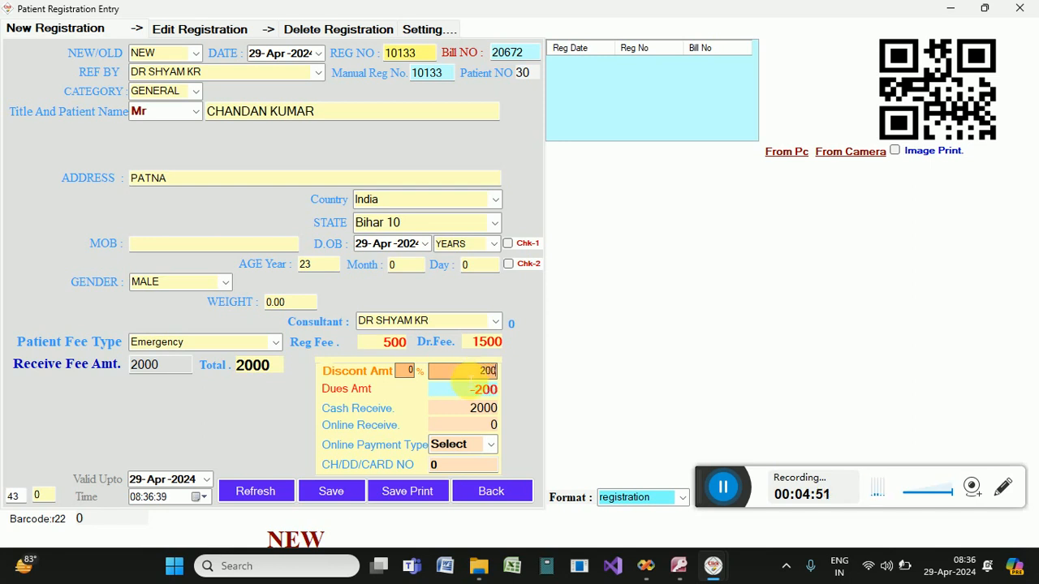
left_click(497, 409)
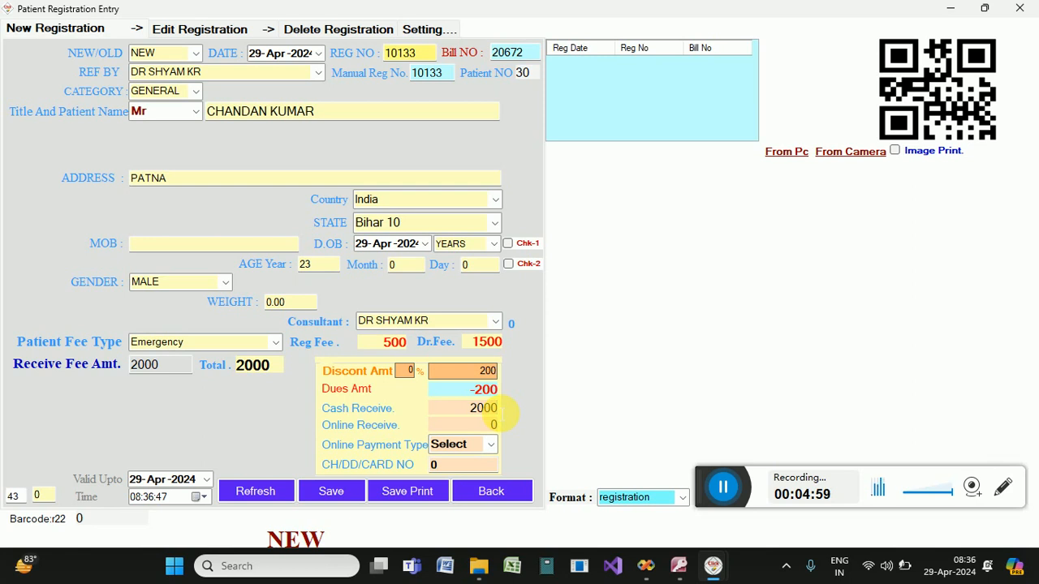
key("BackSpace")
key("BackSpace")
key("BackSpace")
key("BackSpace")
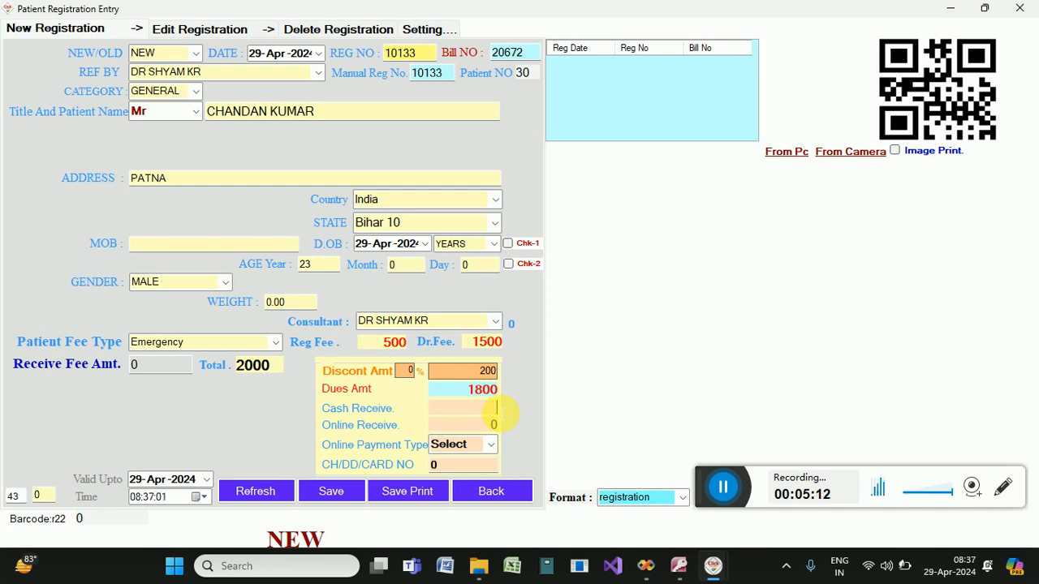
Change cash received from 1800 to 1000 and enter 800 as the online received amount.
type("180")
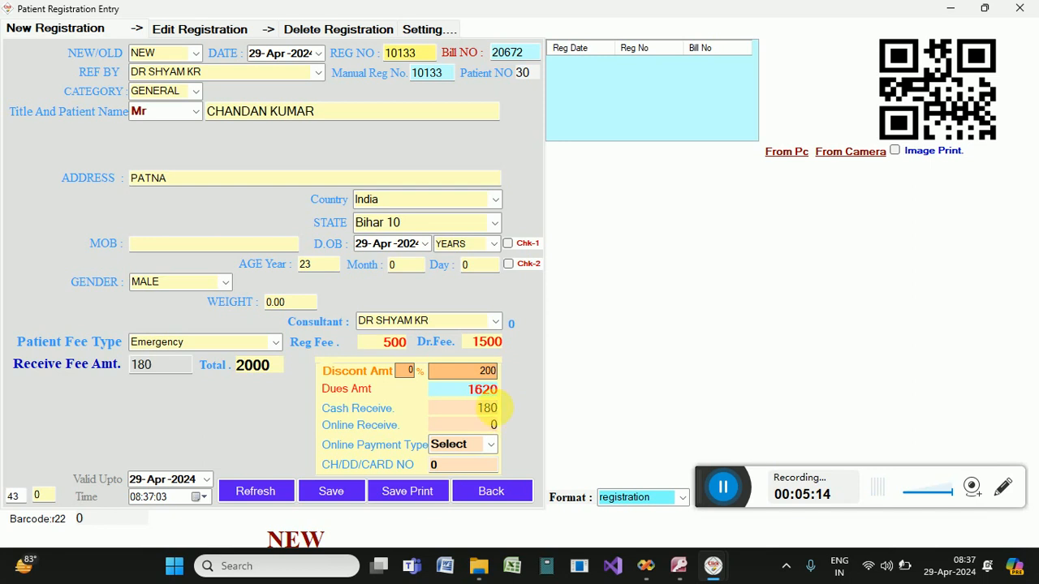
type("0")
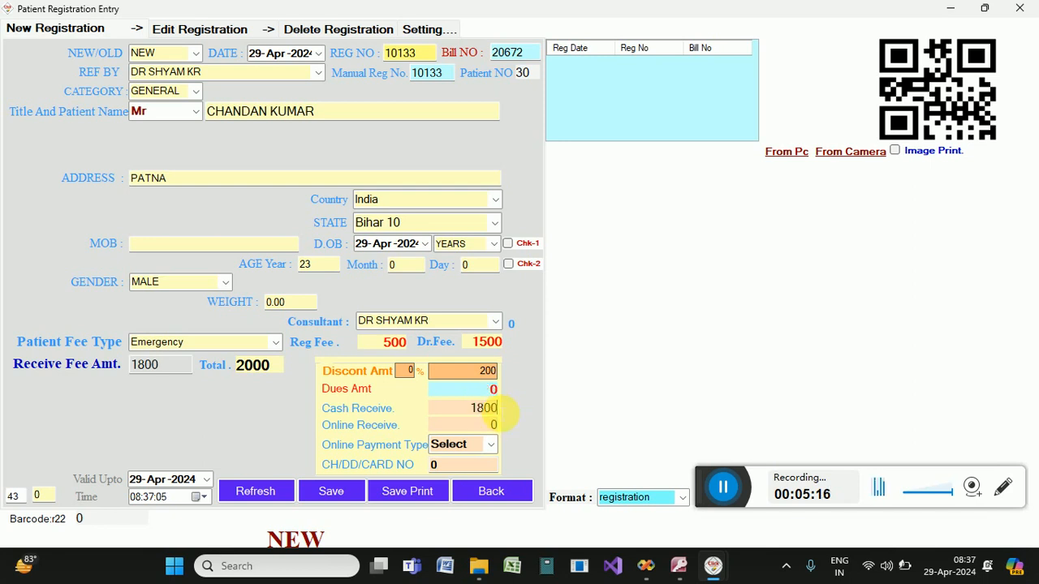
key("BackSpace")
key("BackSpace")
key("BackSpace")
key("BackSpace")
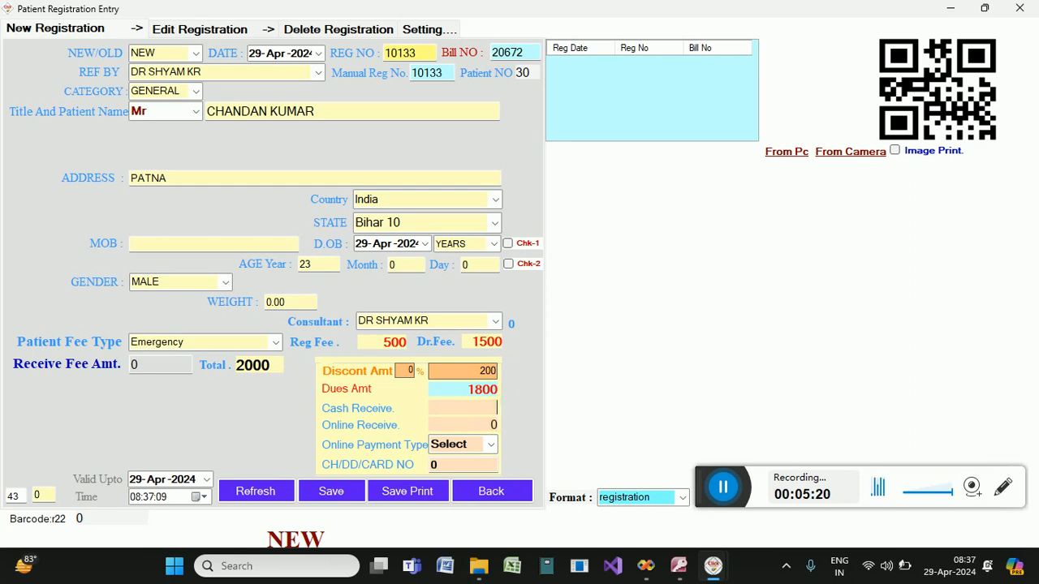
type("1000")
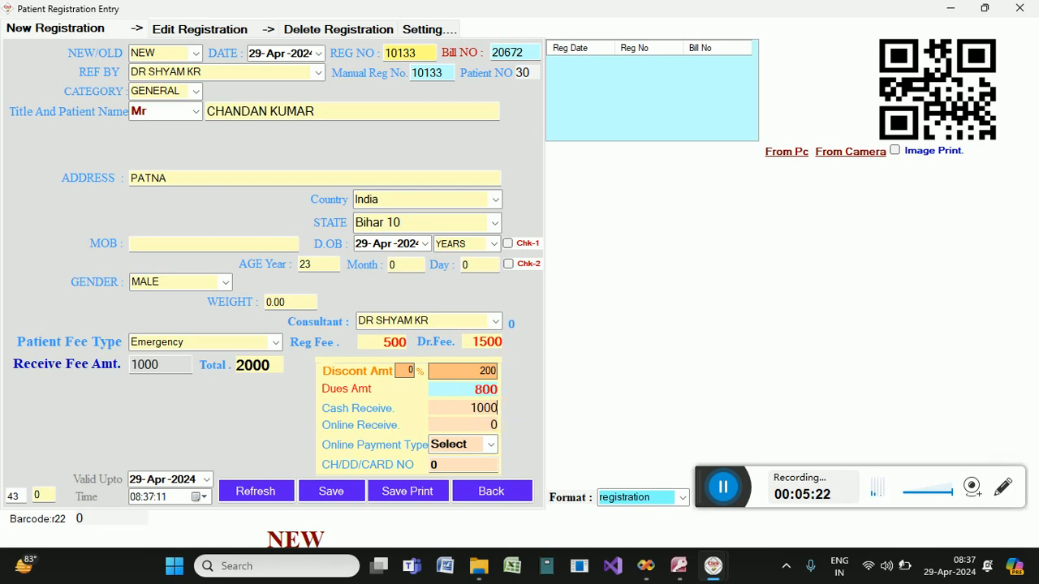
left_click(494, 426)
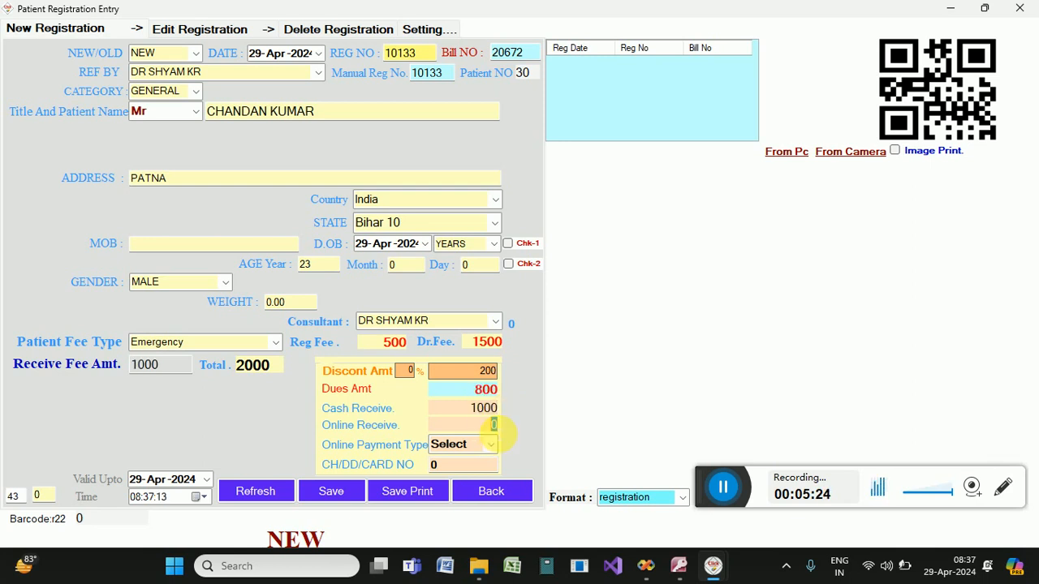
type("800")
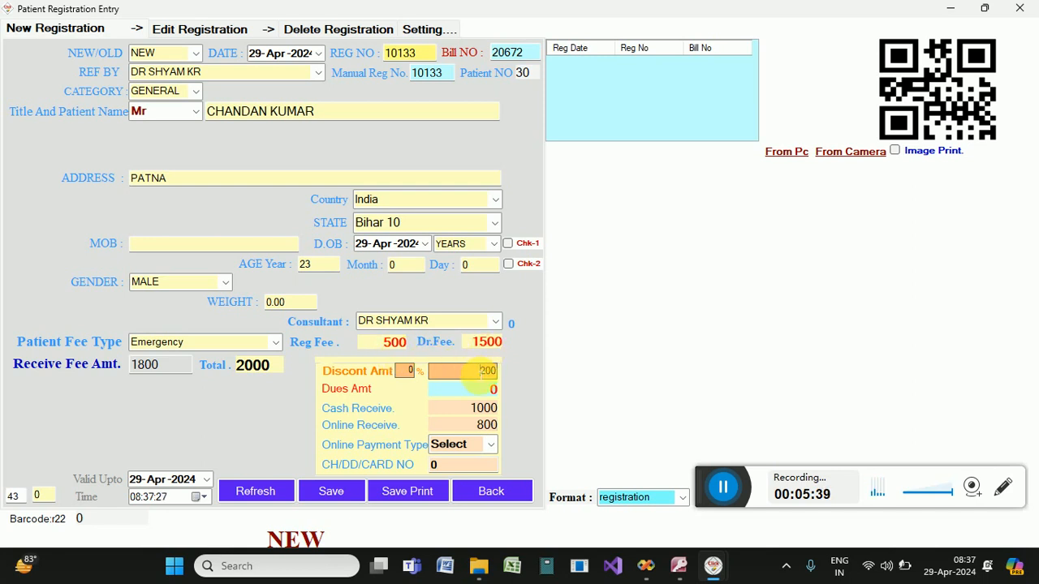
Reduce the online receipt to 700, giving 1700 received and 100 due.
left_click(480, 371)
left_click(477, 407)
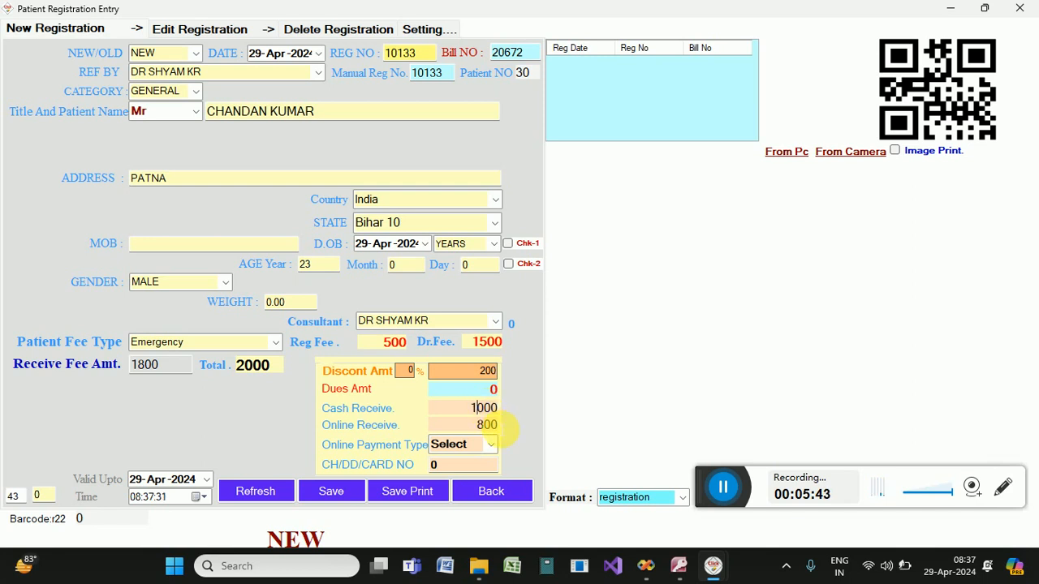
key("BackSpace")
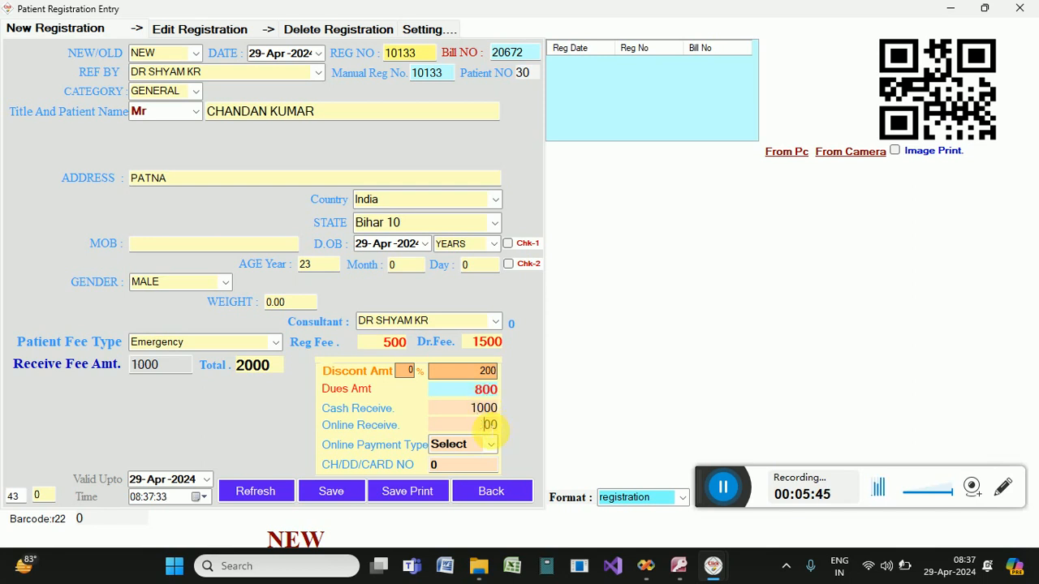
type("7")
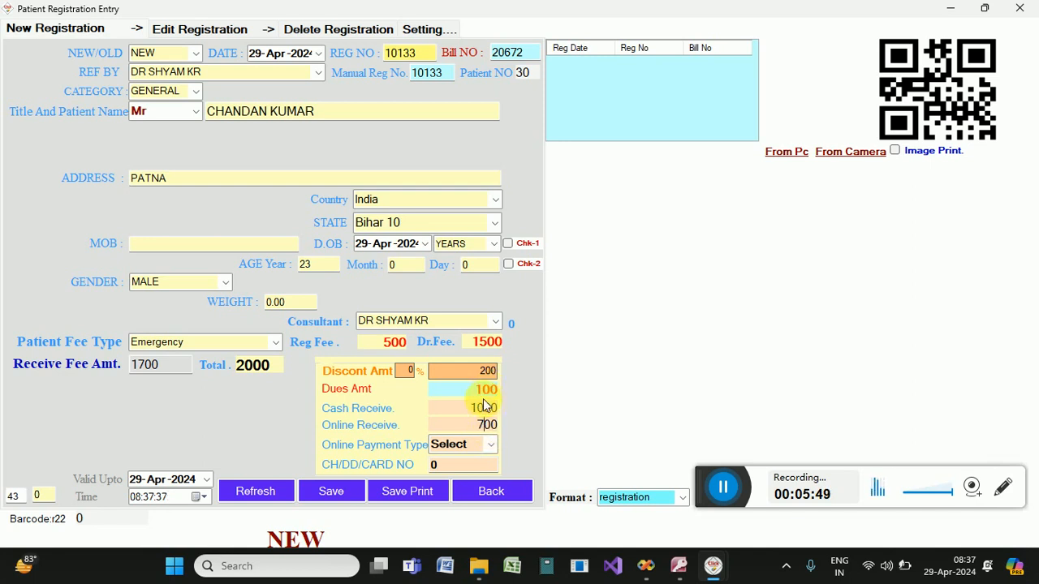
left_click(491, 446)
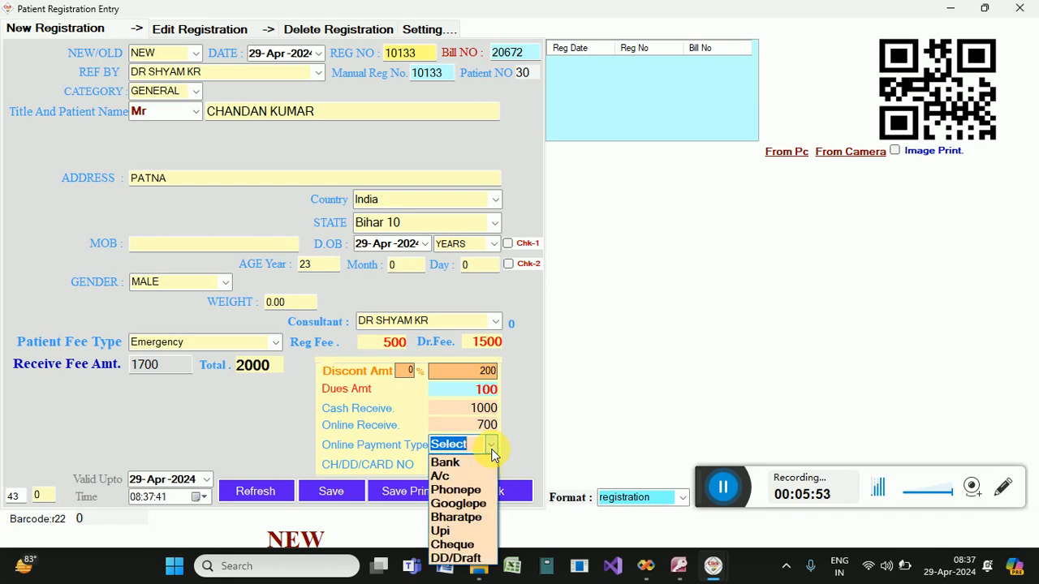
Choose Googlepe as the online payment type and Save Print the registration.
left_click(477, 504)
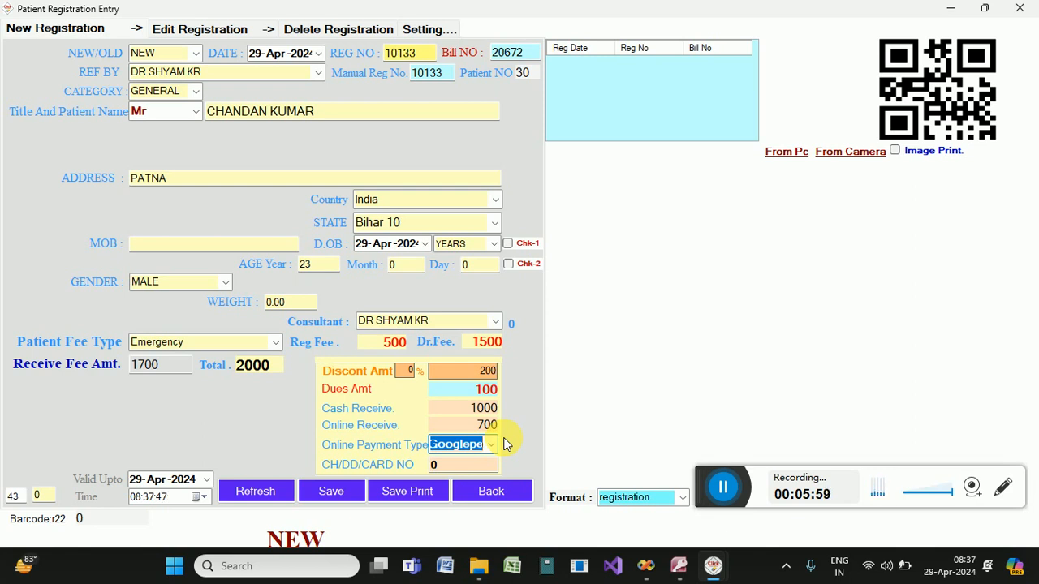
left_click(415, 492)
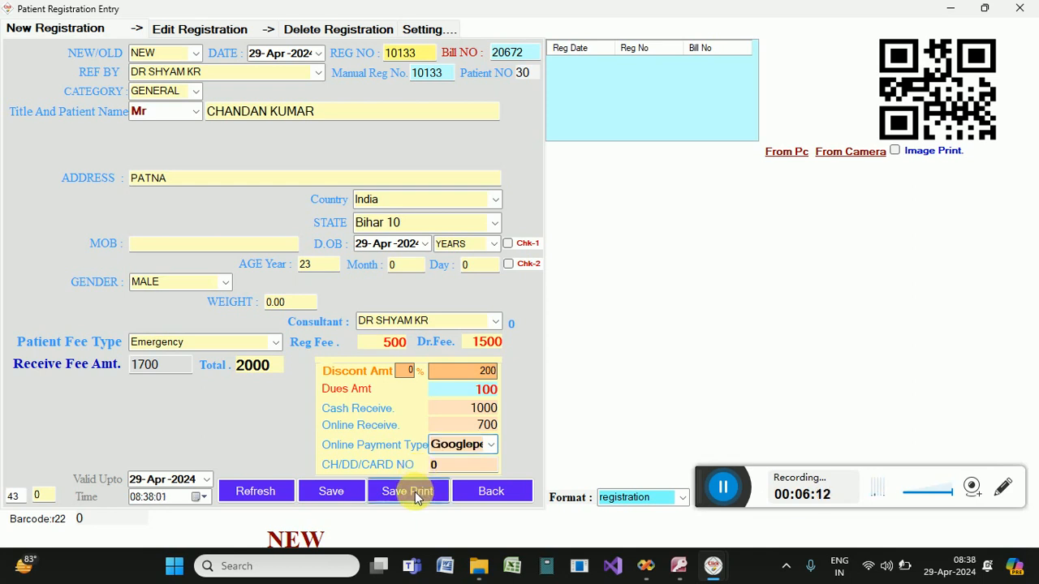
Confirm the successful save and dismiss the error covering the registration slip.
left_click(521, 333)
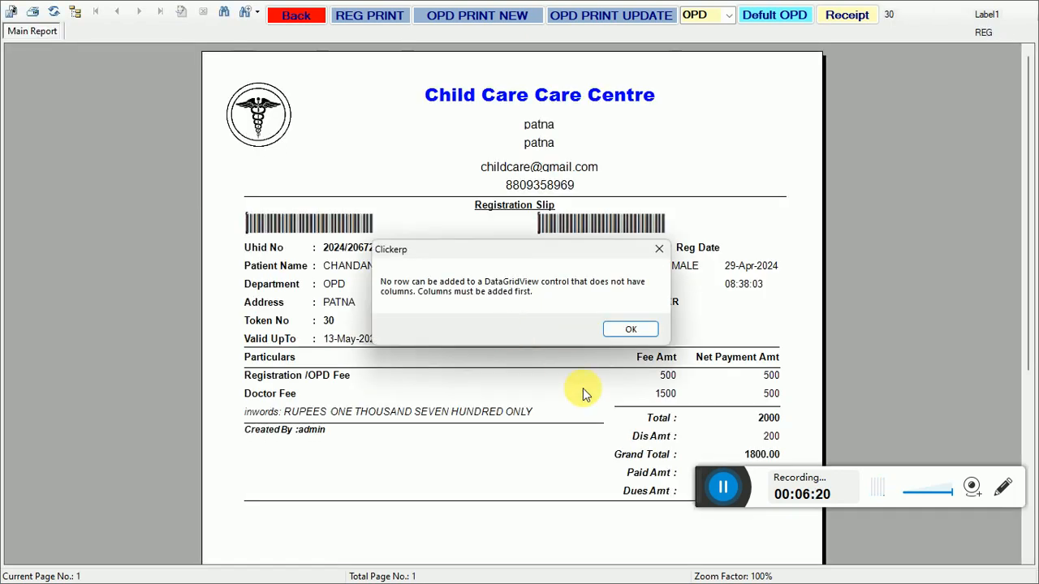
left_click(621, 327)
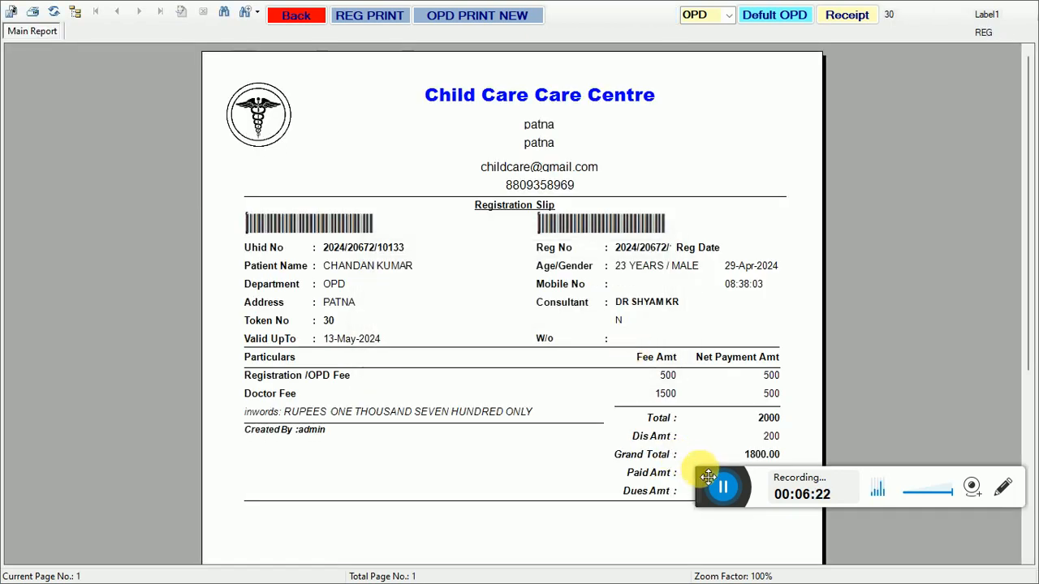
left_click_drag(708, 477, 711, 552)
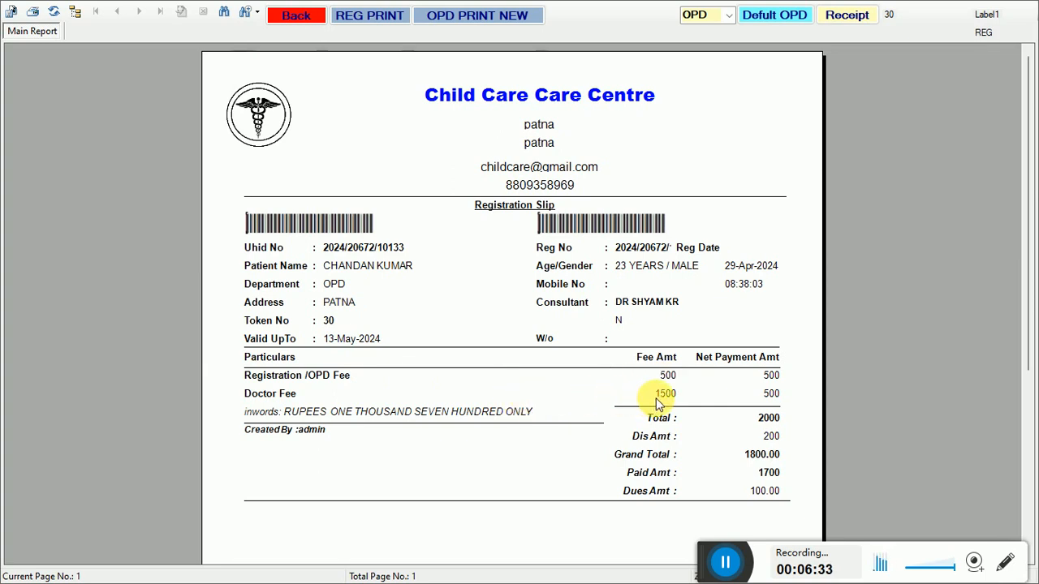
Review the slip: 2000 total, 200 discount, 1800 grand total, 1700 paid, 100.00 due.
left_click(759, 417)
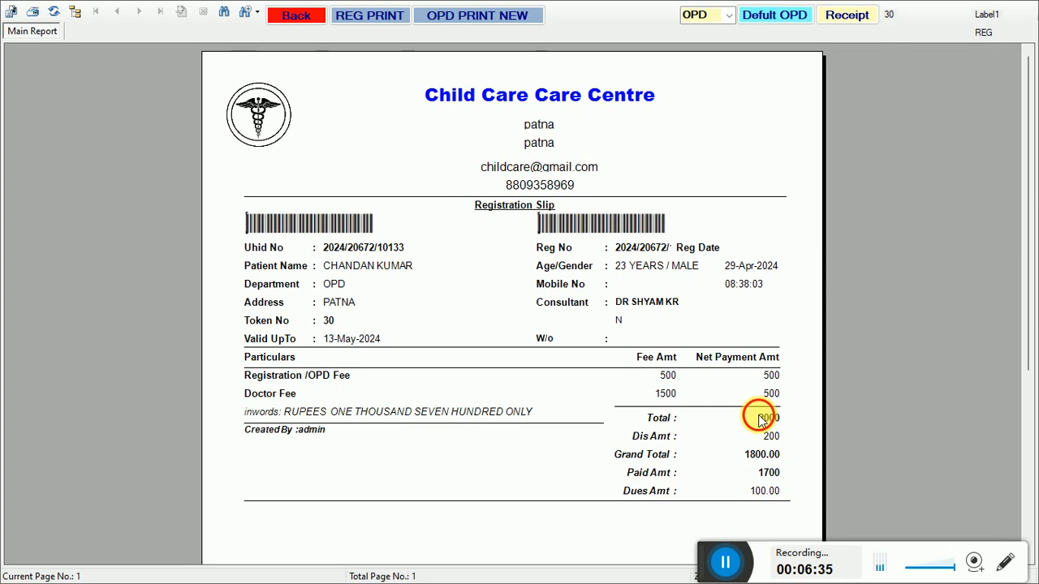
left_click(764, 439)
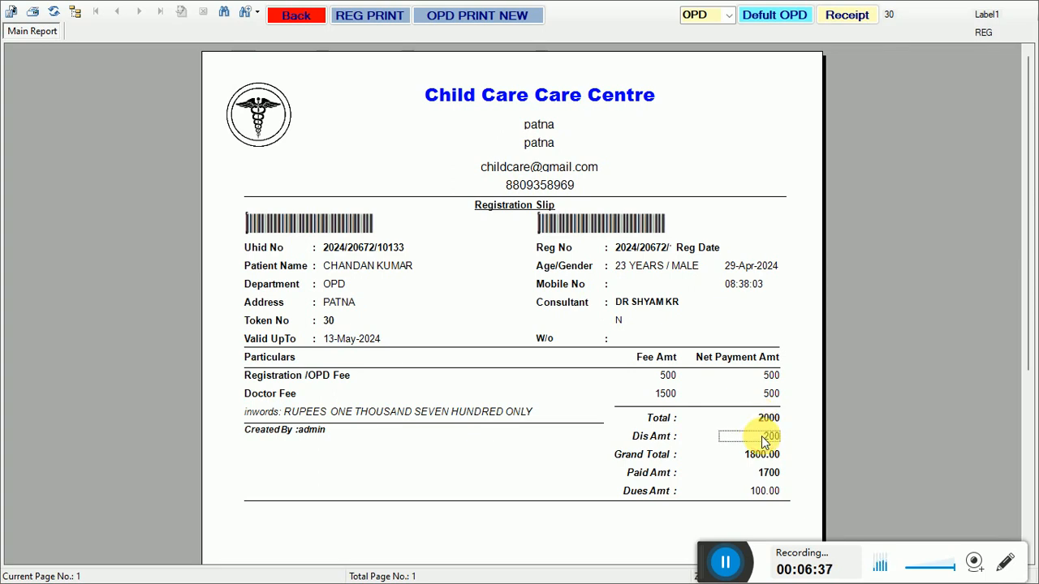
left_click(761, 460)
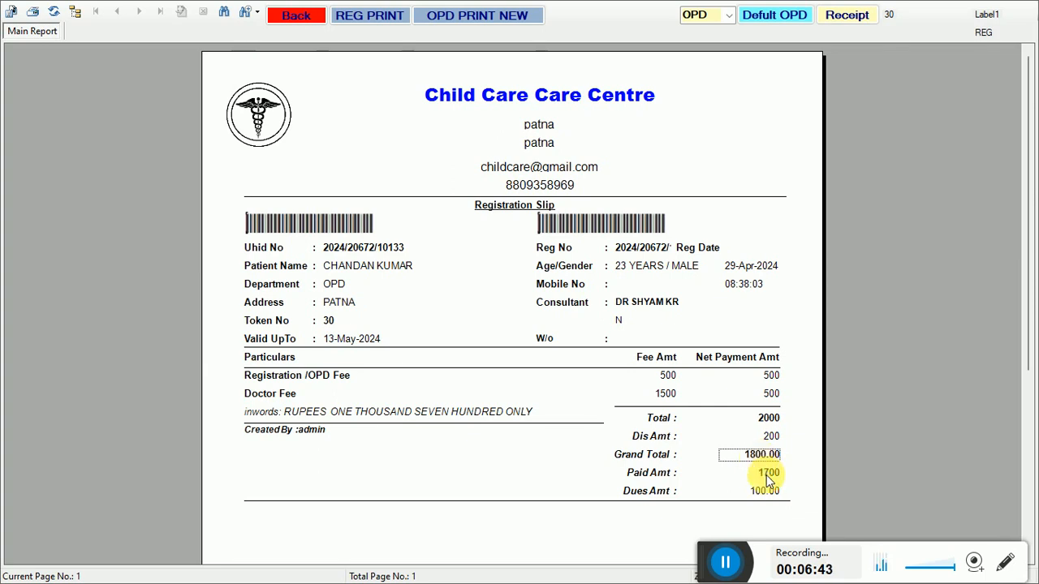
left_click(768, 474)
left_click(765, 493)
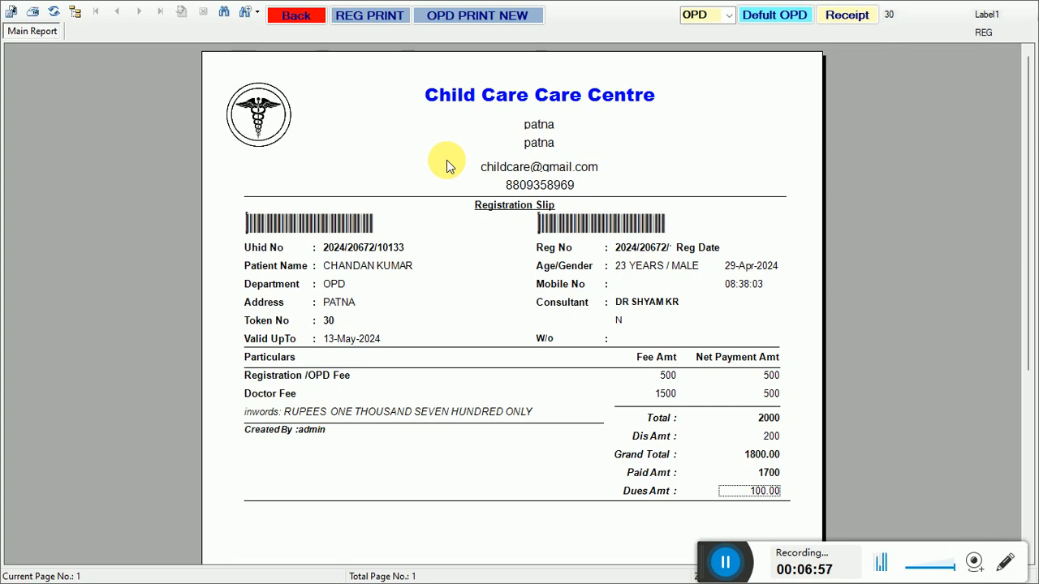
left_click(276, 20)
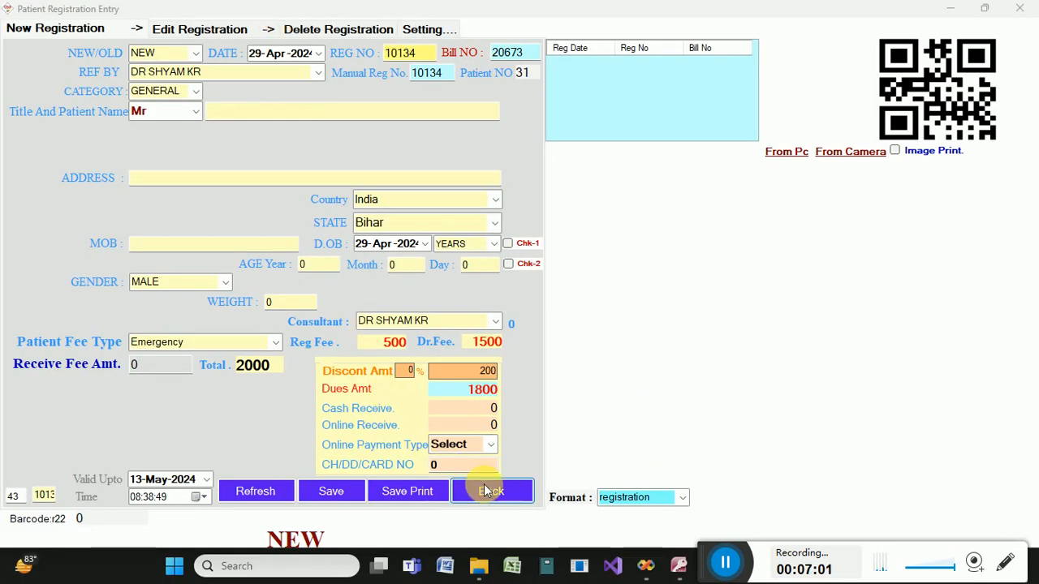
Show the Registration with OPD report from 01-Apr-2024 to 29-Apr-2024.
left_click(488, 491)
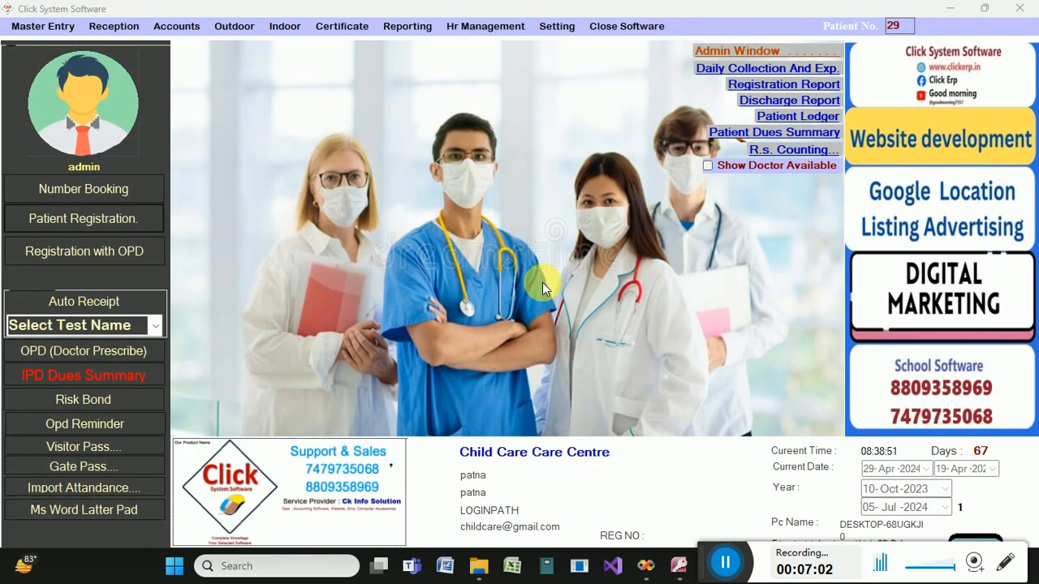
left_click(130, 251)
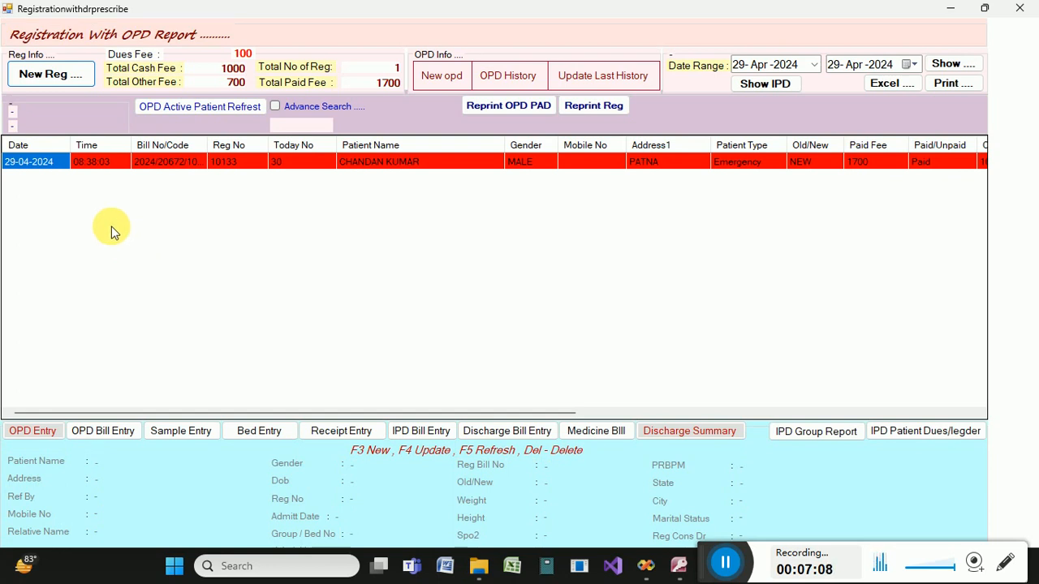
left_click(835, 70)
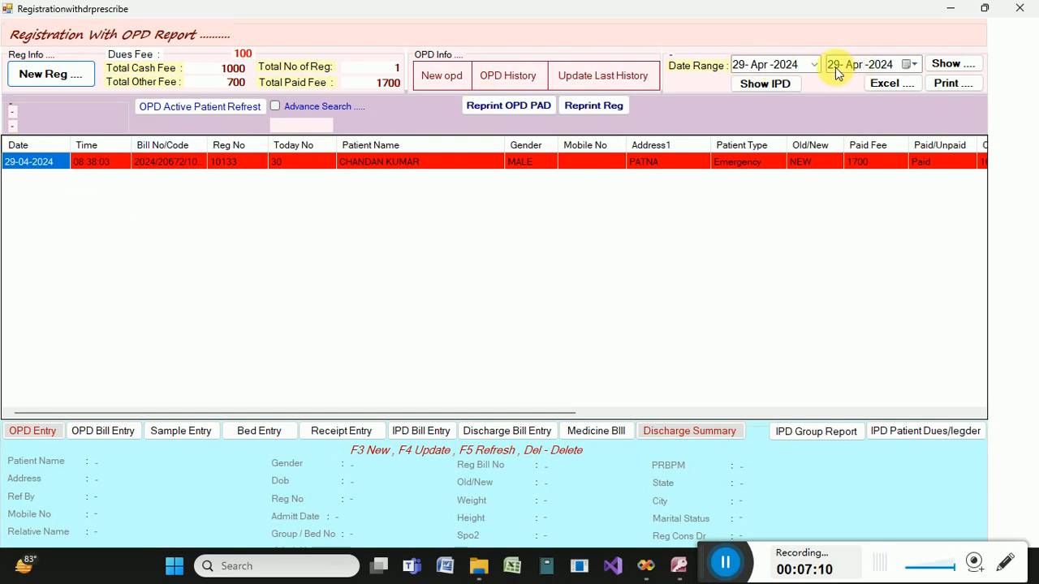
left_click(740, 66)
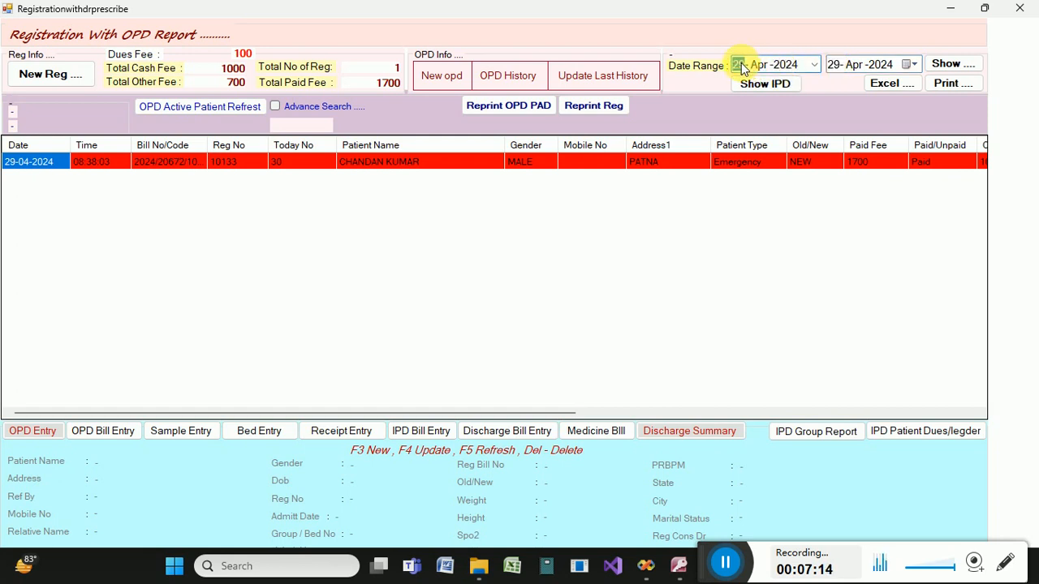
left_click(935, 66)
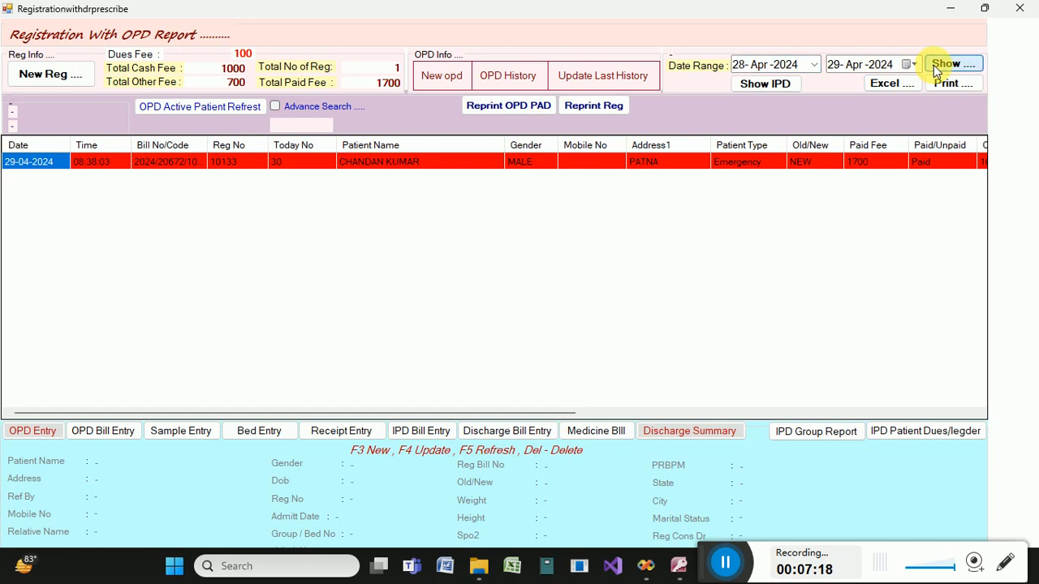
left_click(743, 68)
type("1")
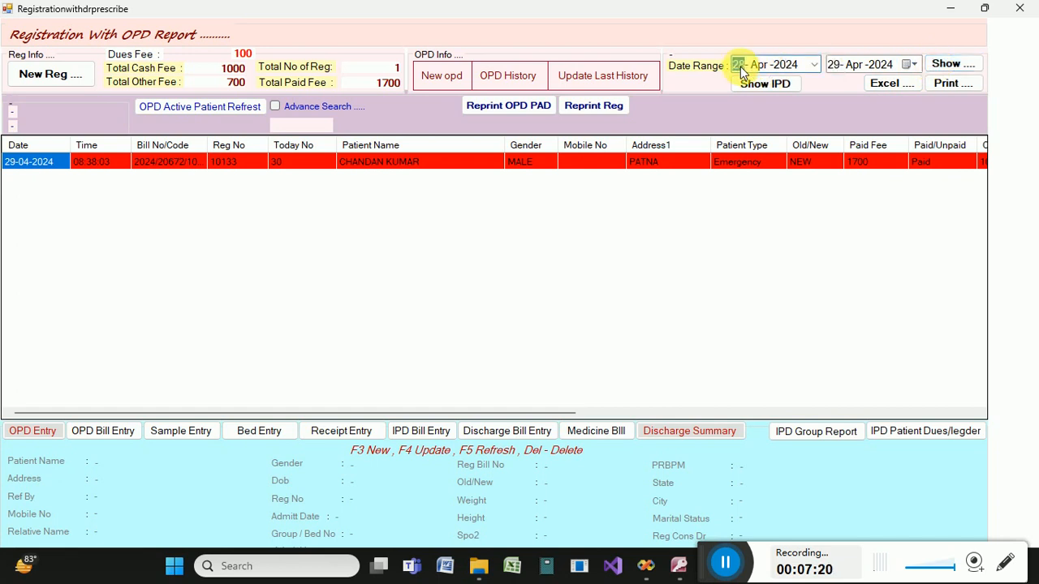
left_click(962, 66)
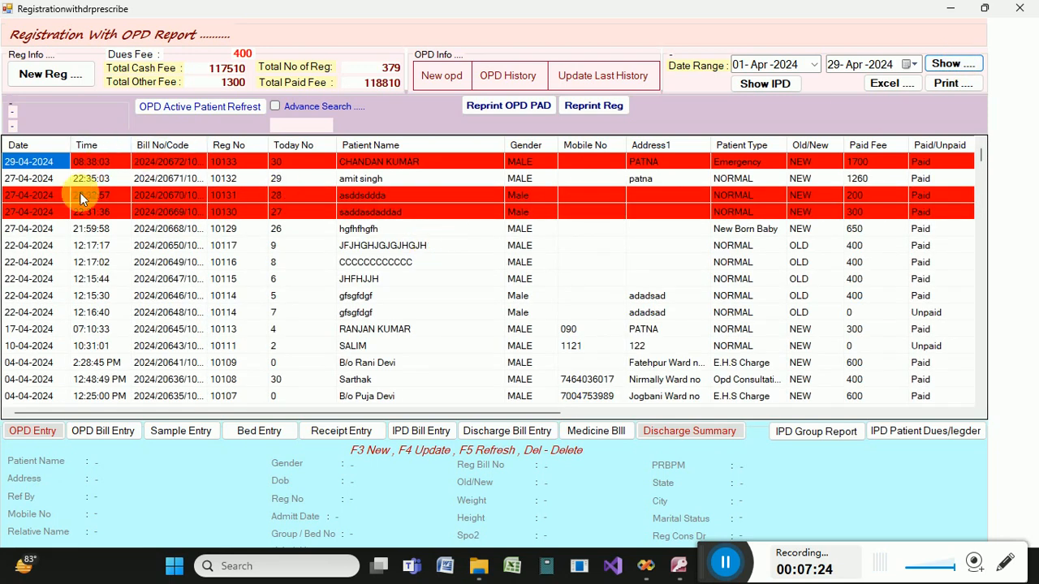
Inspect the listed registrations' payment and dues columns, including registration 10130, then close the report.
left_click(79, 231)
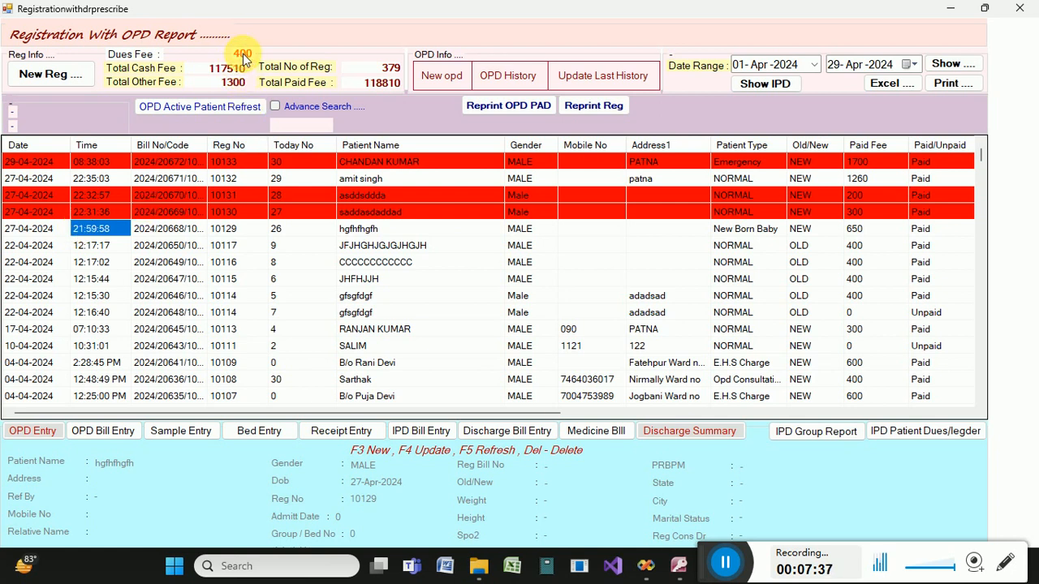
left_click(286, 166)
key("Right")
key("Right")
key("Right")
key("Right")
key("Right")
key("Right")
key("Right")
key("Right")
key("Right")
key("Right")
key("Right")
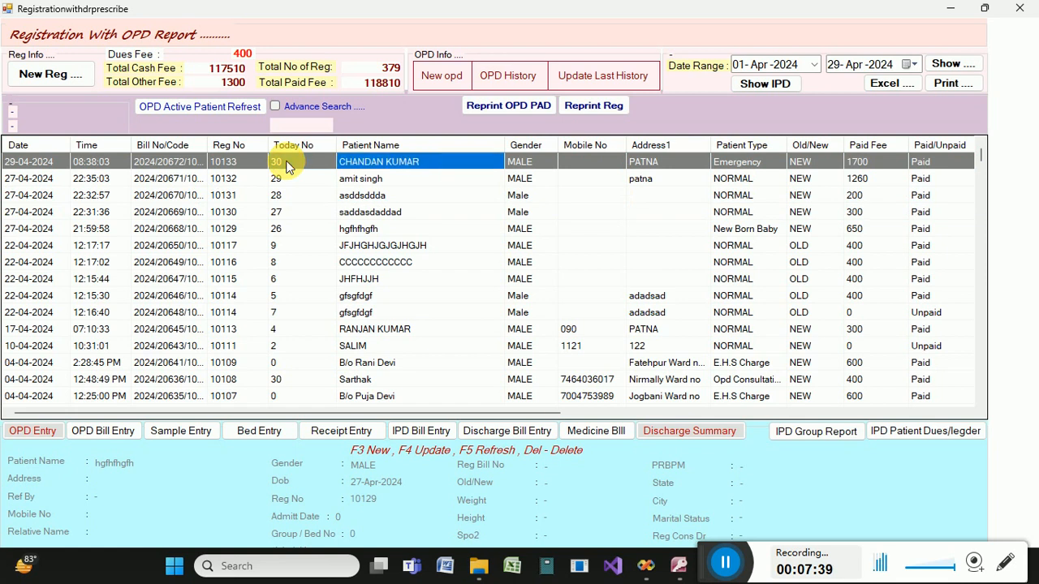
key("Right")
key("Right")
key("Right")
key("Right")
key("Right")
key("Right")
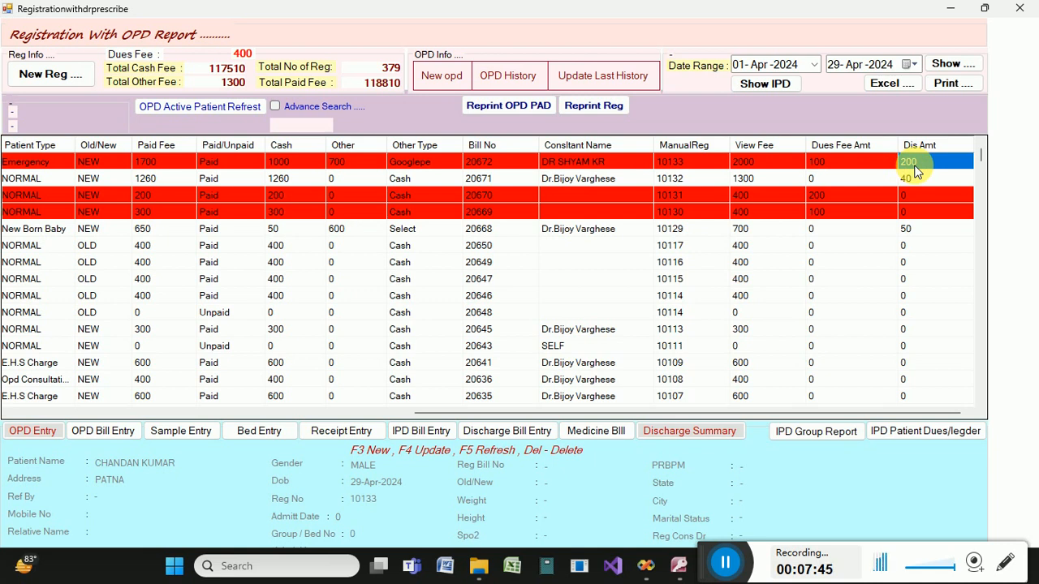
left_click(820, 213)
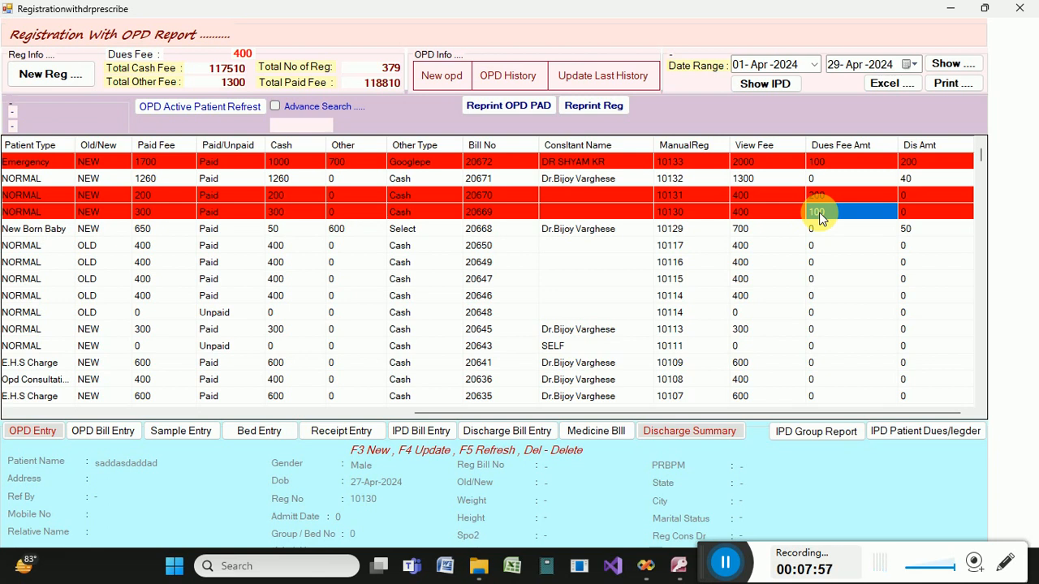
left_click(1026, 7)
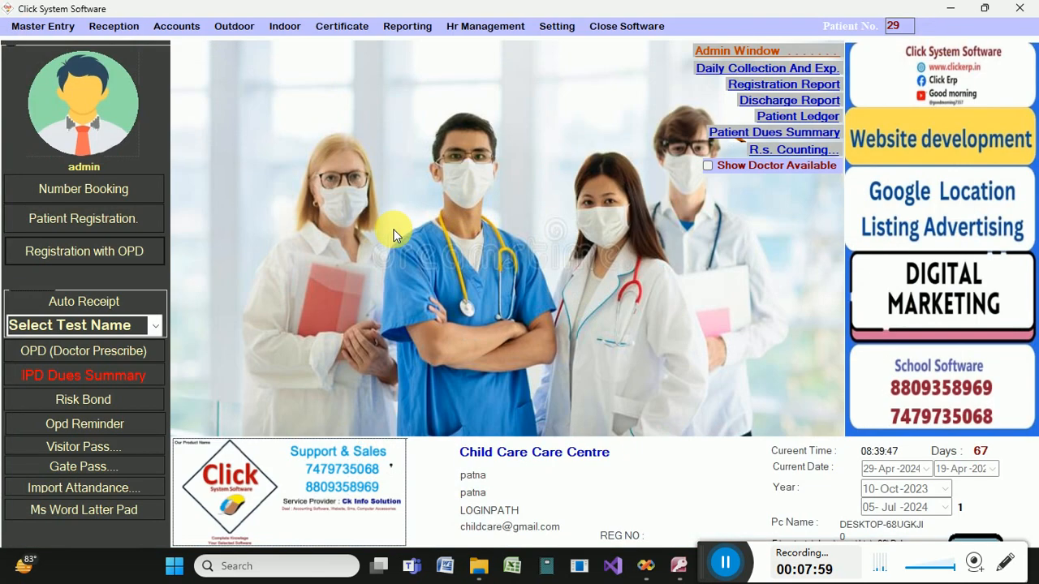
Open the Sample Receipt Entry form for top registration 10133 from the OPD report.
left_click(120, 258)
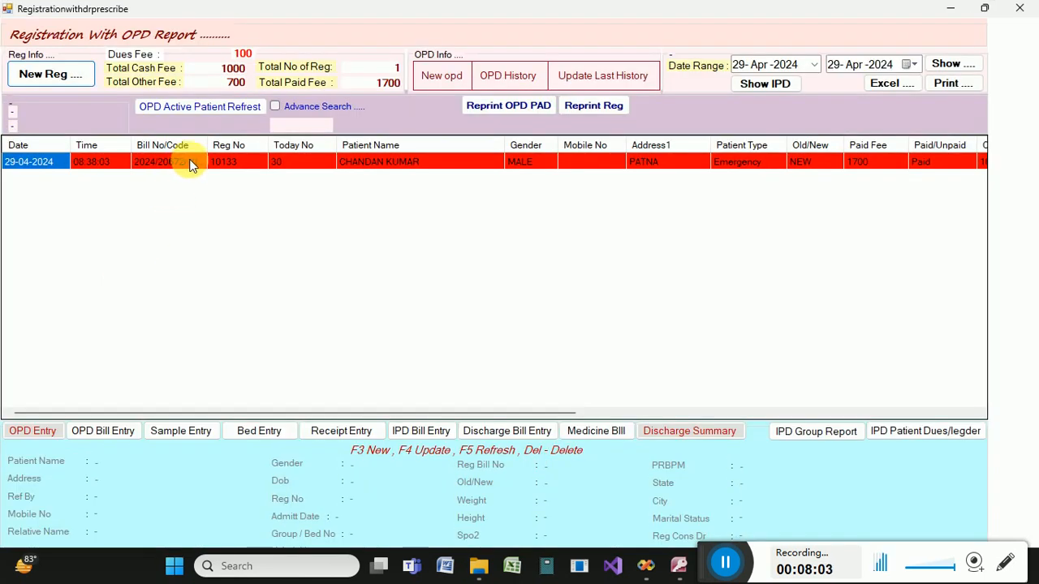
left_click(192, 166)
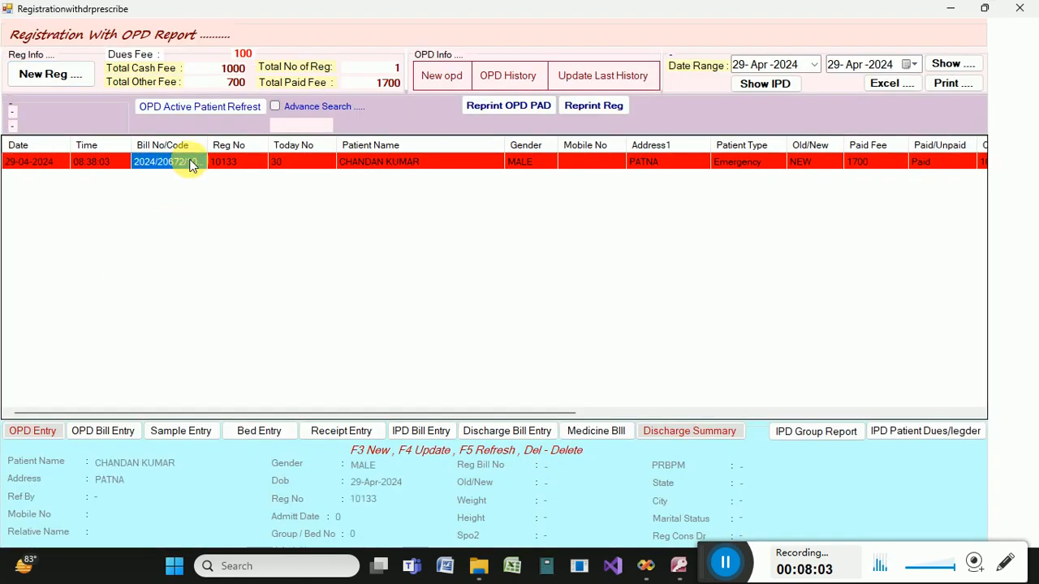
left_click(205, 434)
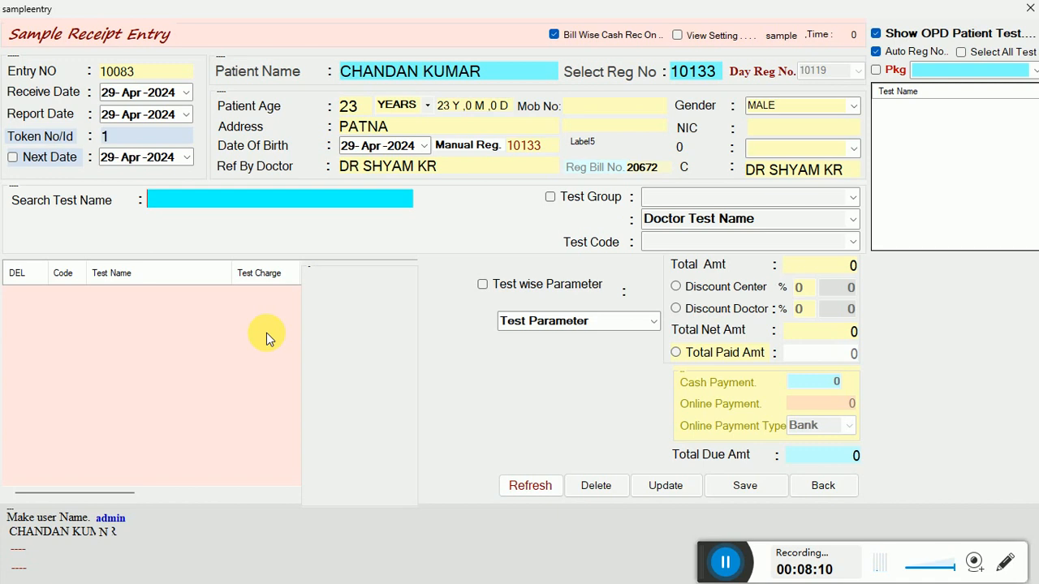
Search 'CBC' and add HAEMOGRAM (CBC)-12 at 300 to the sample receipt.
key("Return")
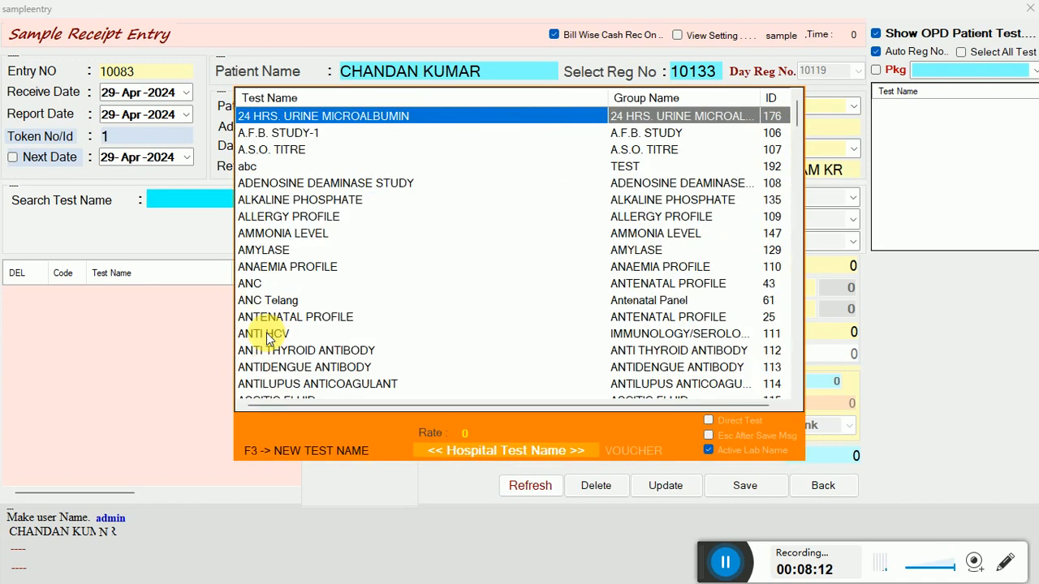
type("cbc")
key("Return")
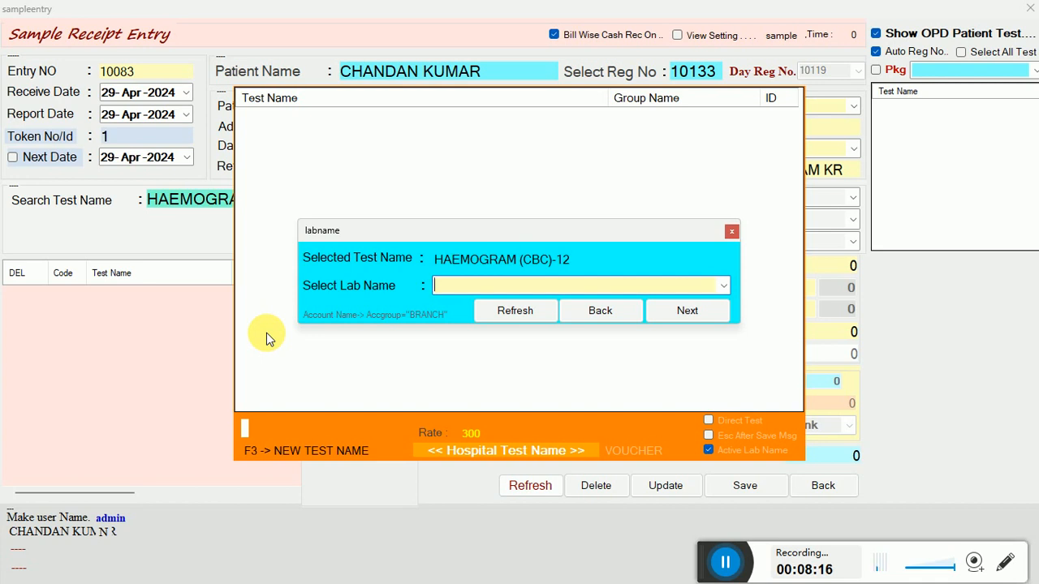
left_click(732, 232)
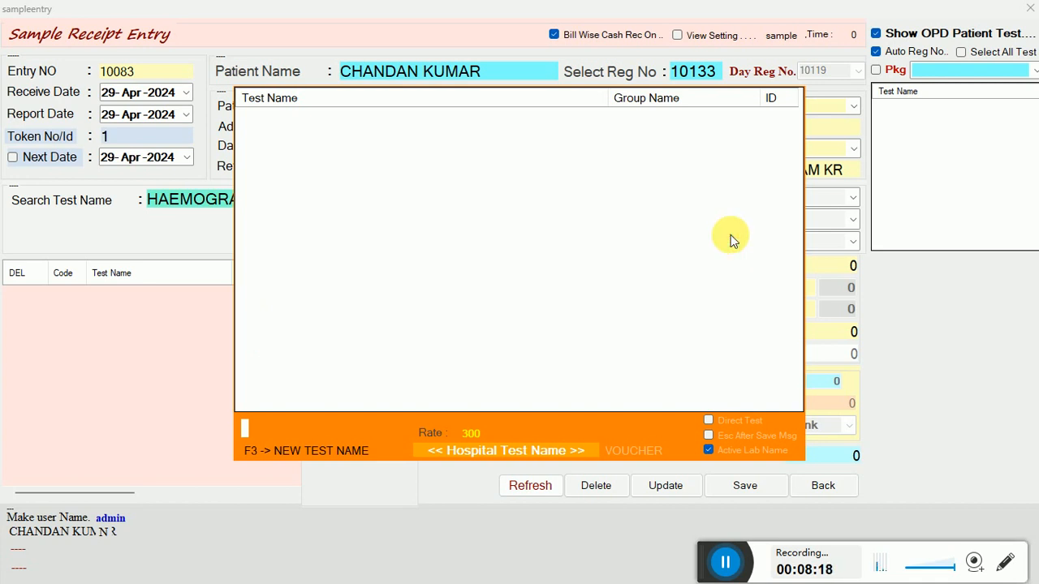
key("Escape")
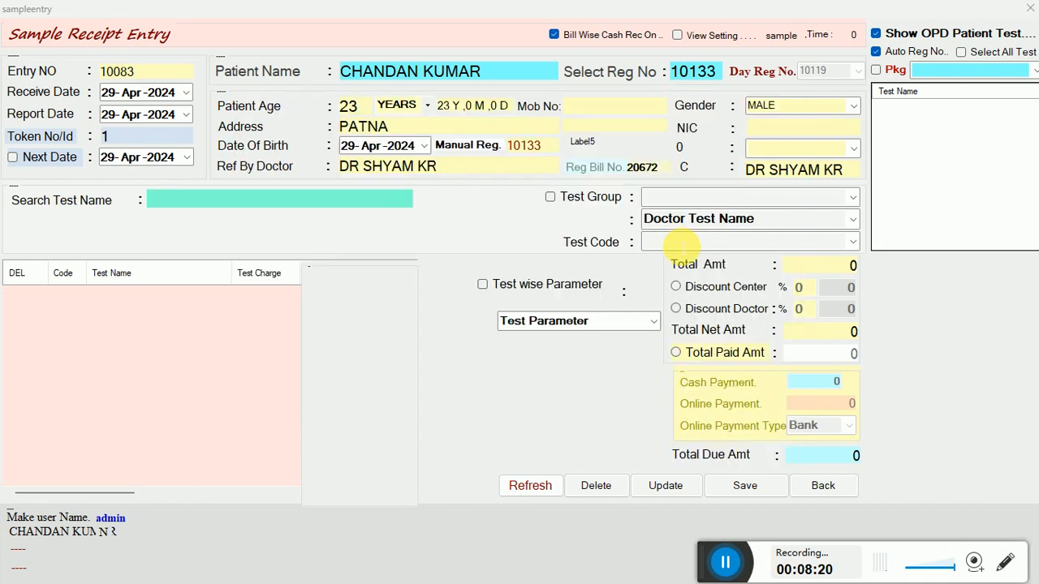
left_click(268, 203)
key("Return")
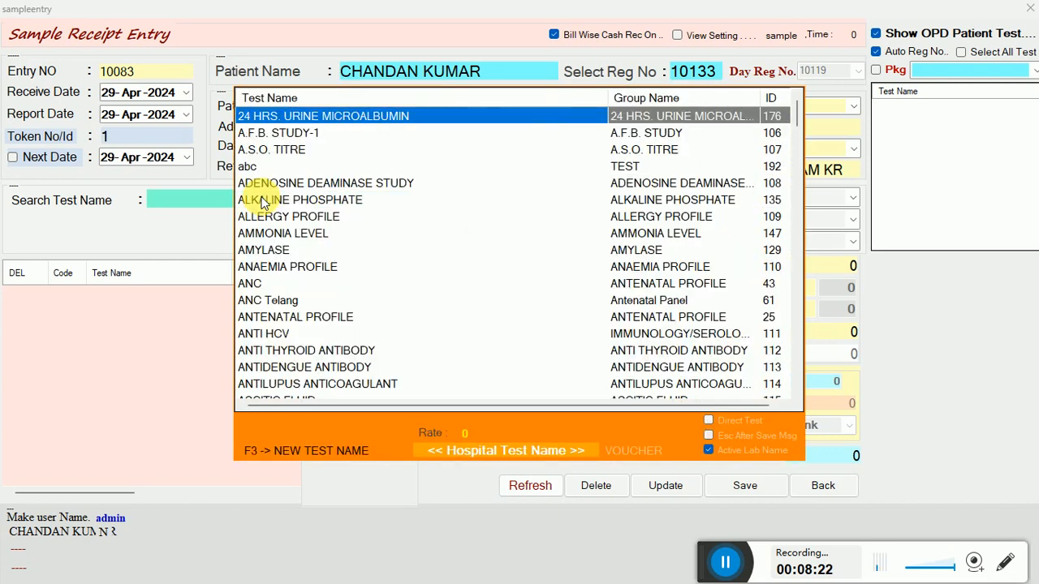
type("CBC")
key("Return")
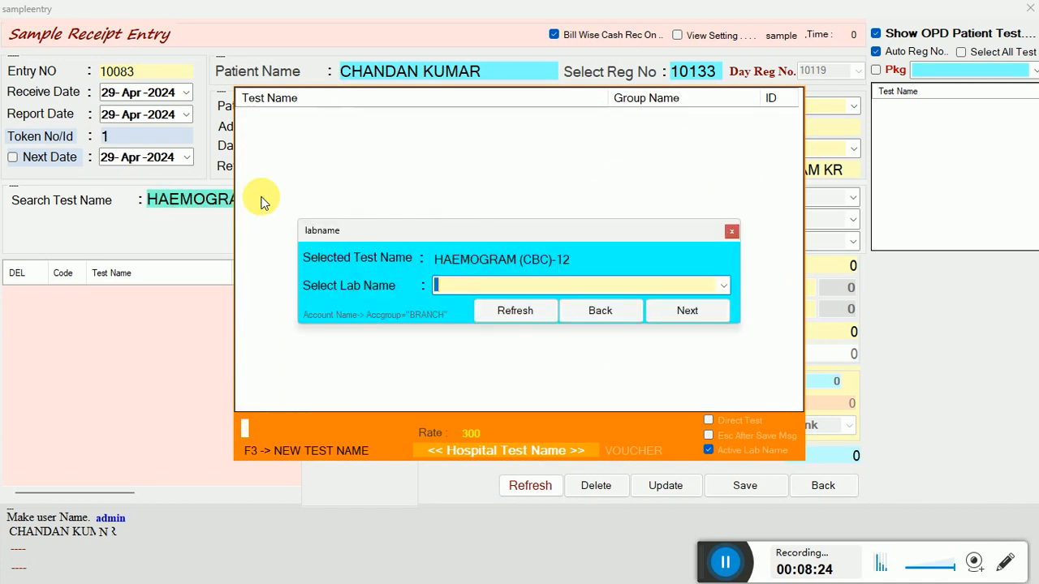
key("Return")
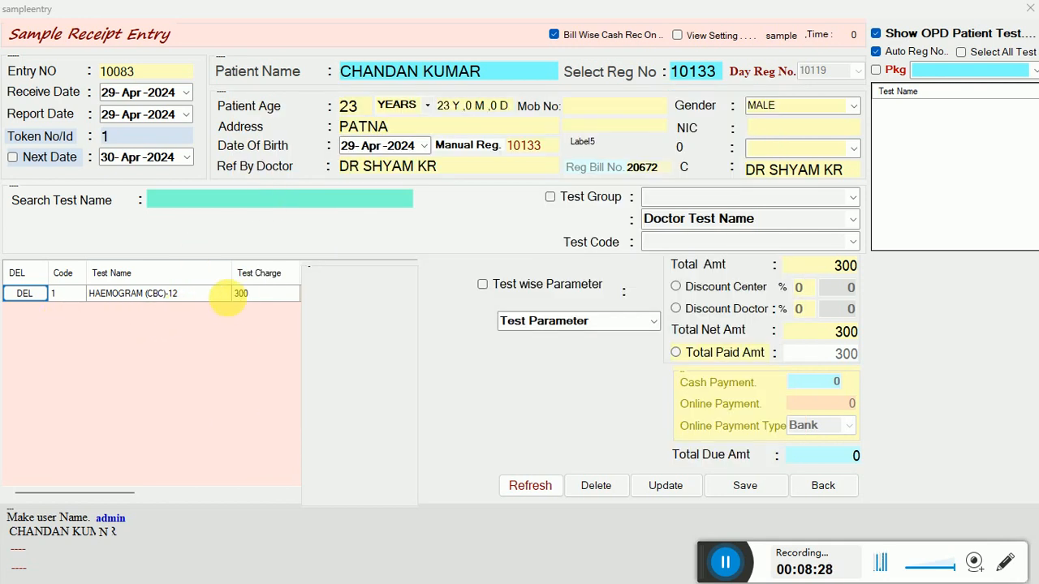
left_click(240, 299)
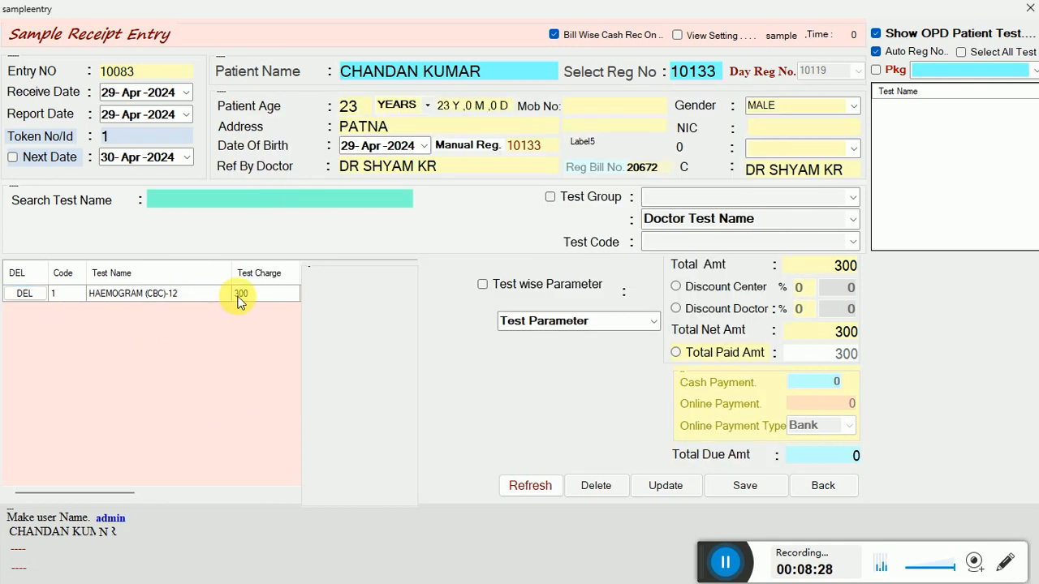
left_click(240, 299)
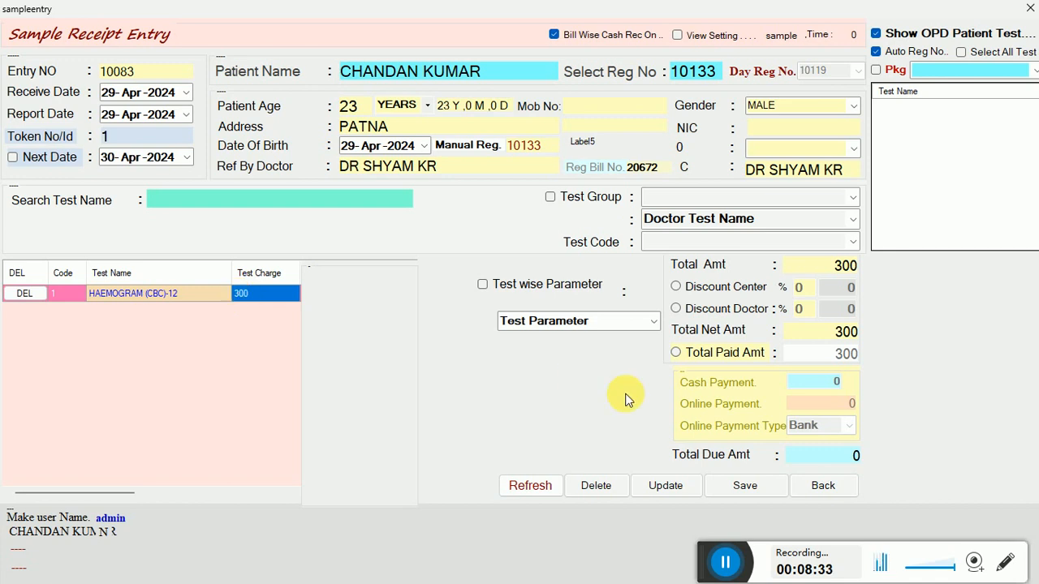
Enable payment entry and add the Uric Acid test at 200, bringing the total to 500.
left_click(813, 354)
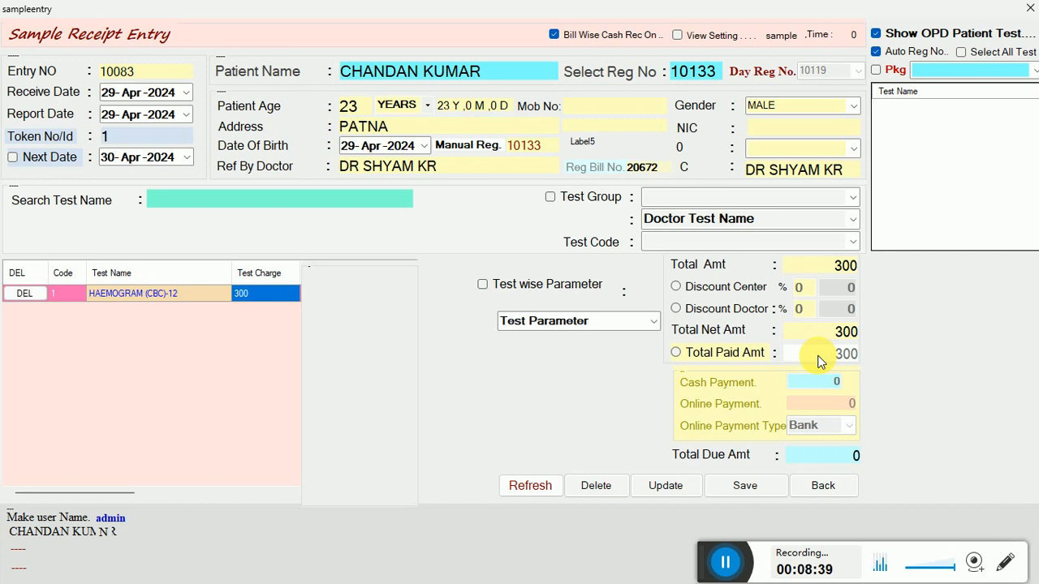
left_click(728, 360)
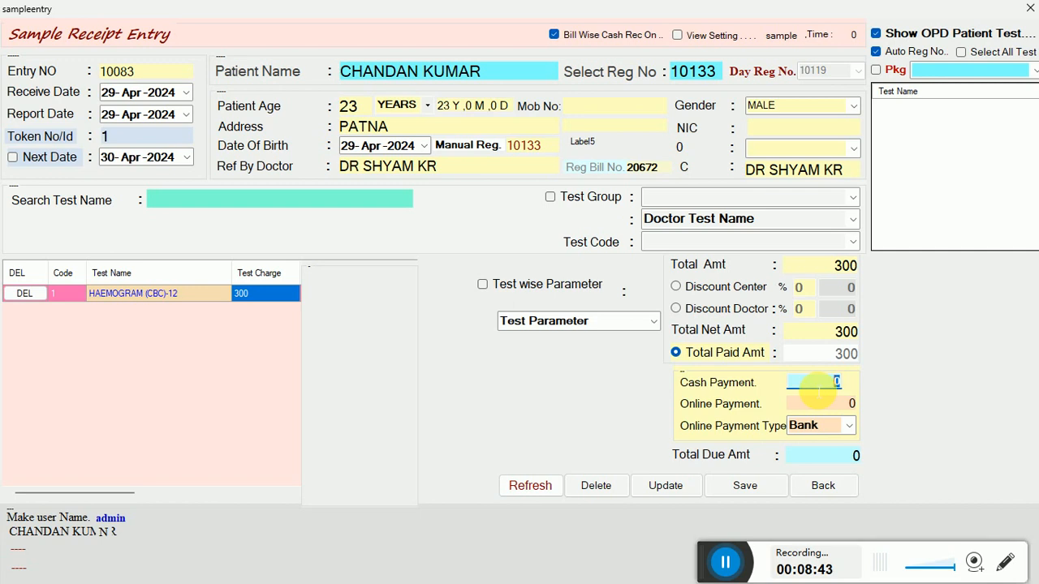
left_click(370, 206)
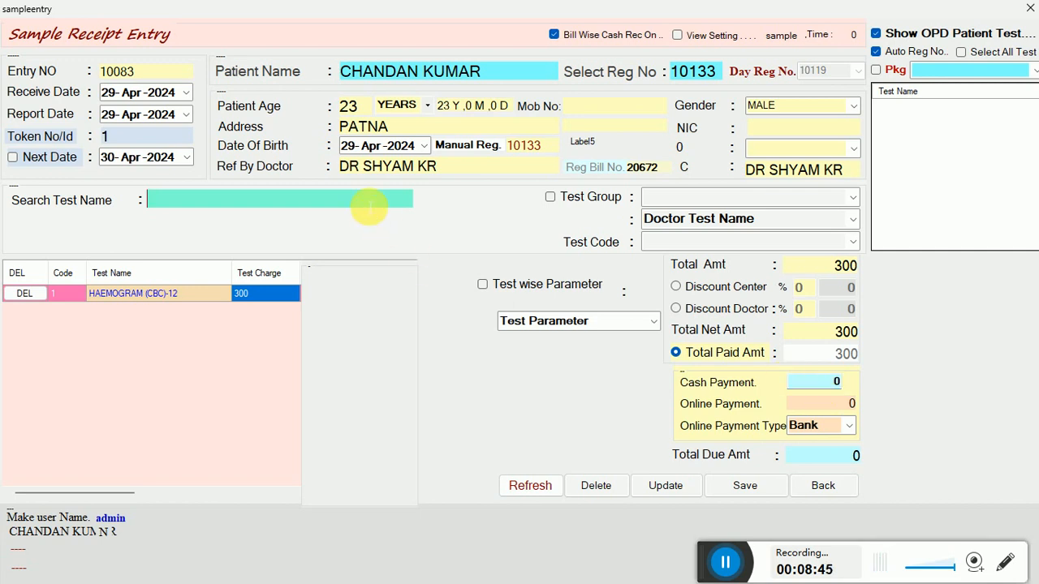
key("Return")
type("URI")
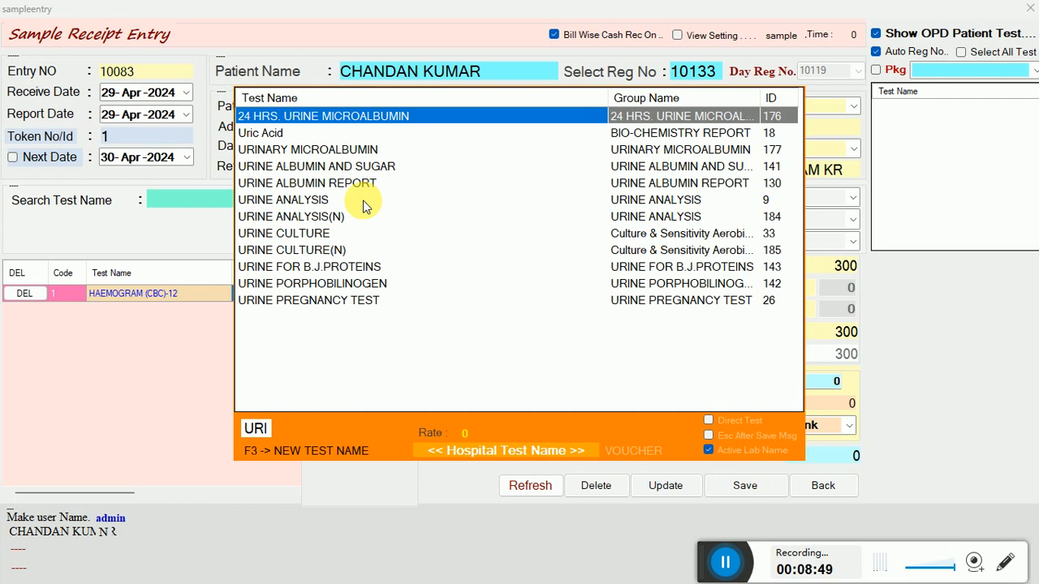
key("Down")
key("Return")
key("Return")
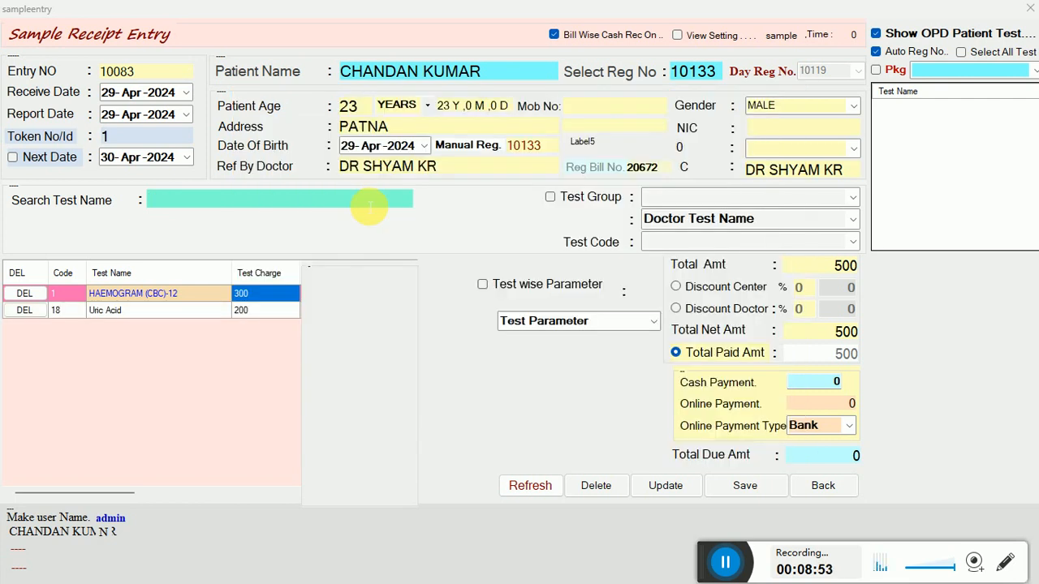
left_click(237, 310)
left_click(219, 310)
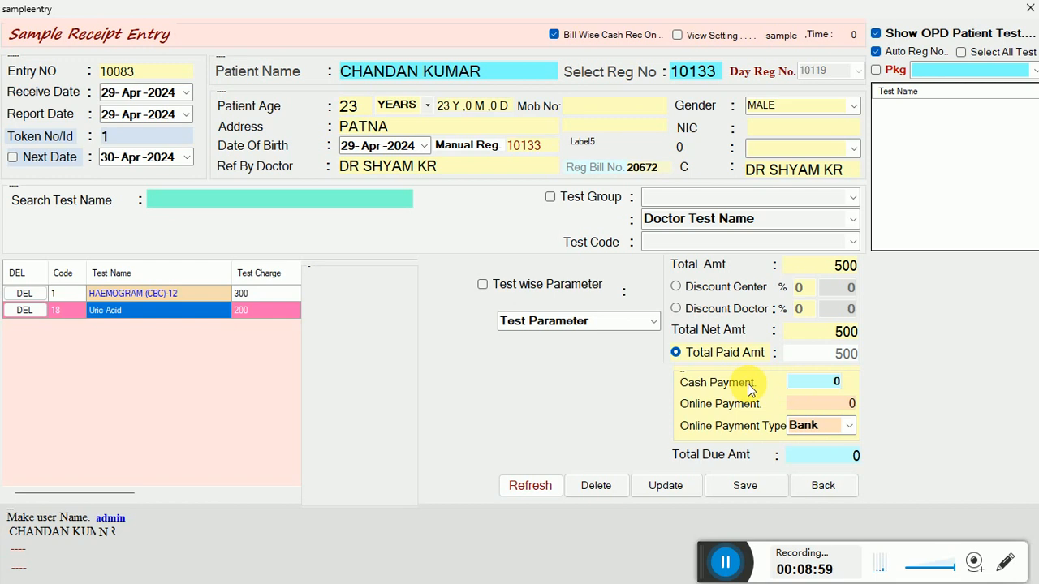
Record a 400 cash payment, leaving 100 due.
left_click(812, 383)
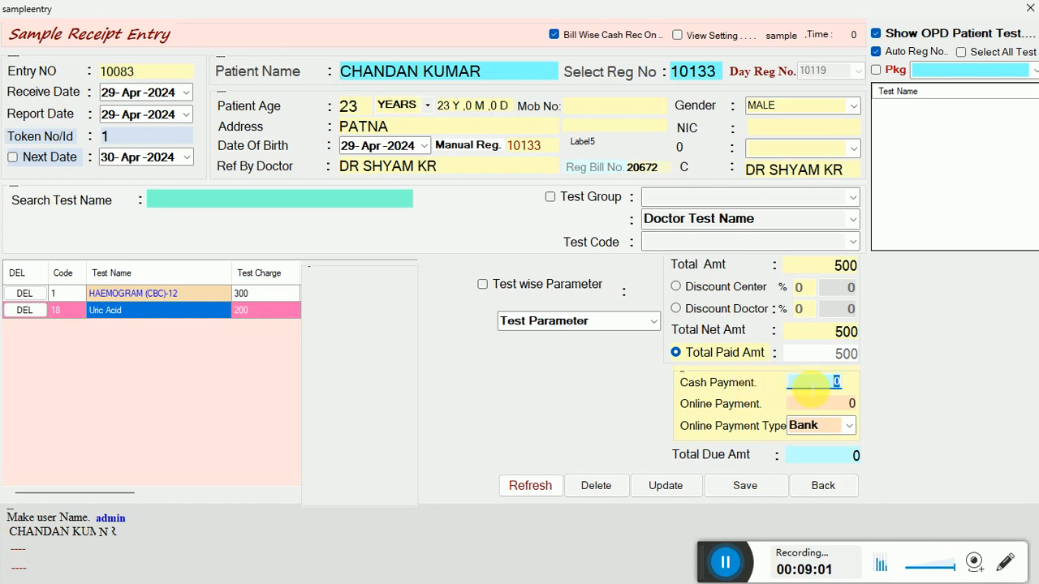
type("400")
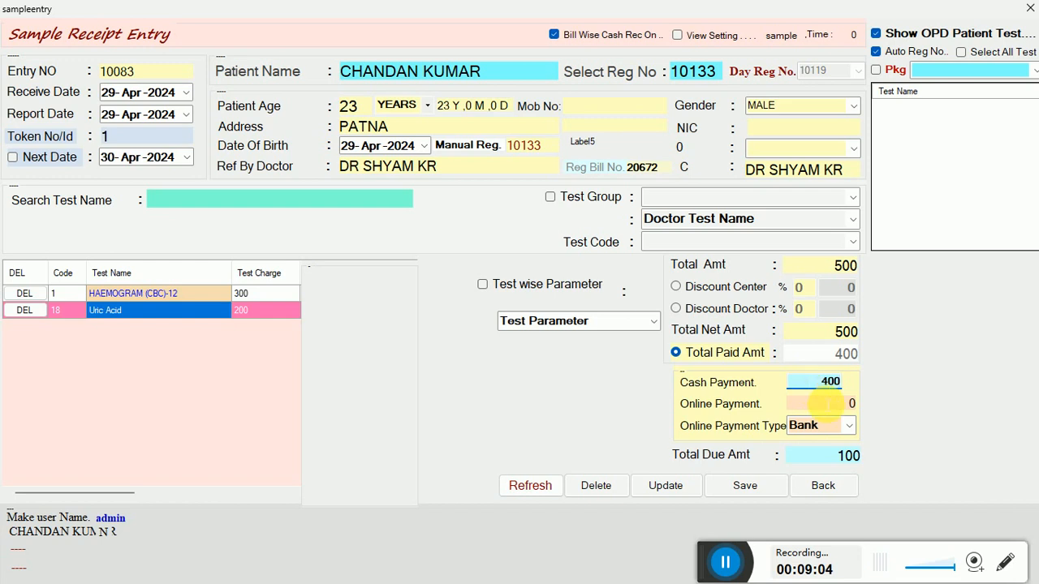
left_click(849, 403)
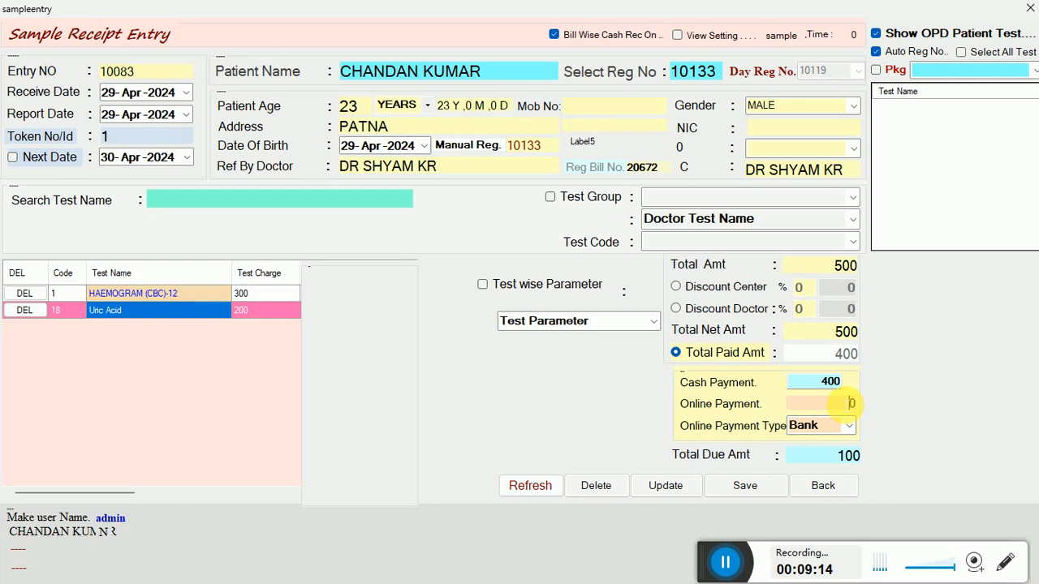
Save the sample receipt with printing, cancel the Print dialog, and close the entry form.
left_click(751, 486)
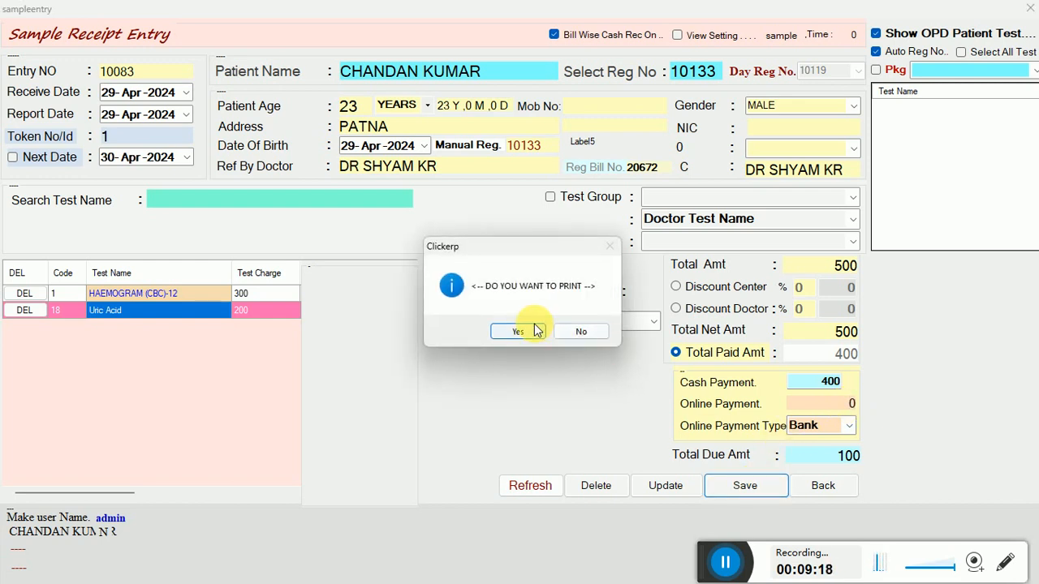
left_click(534, 329)
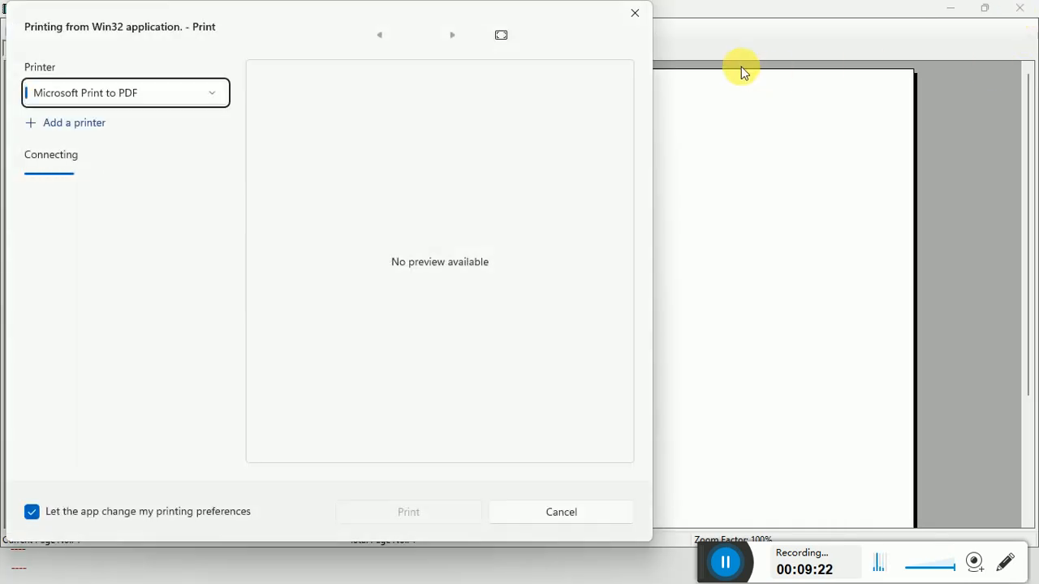
left_click(639, 10)
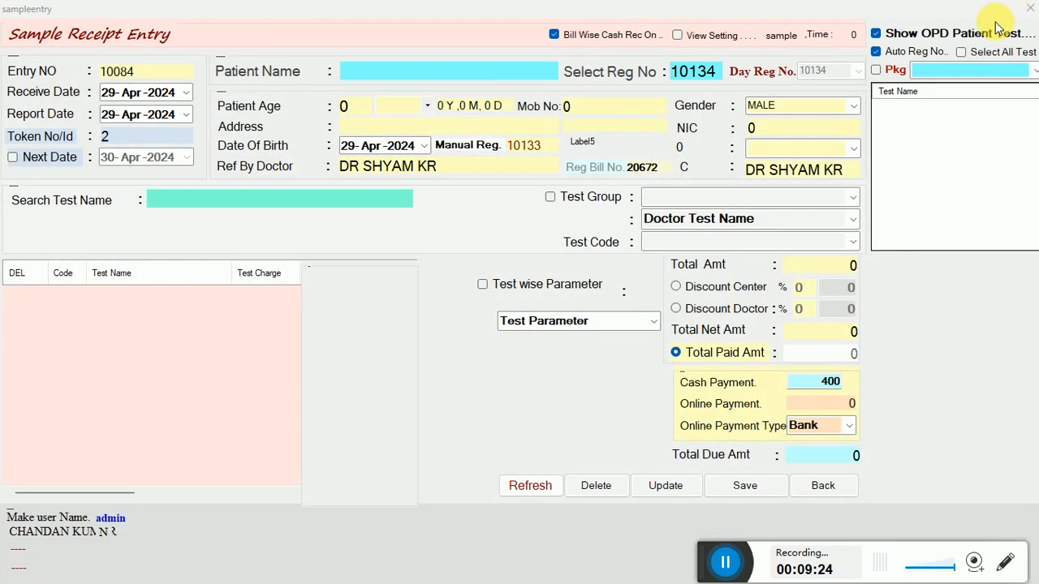
left_click(823, 485)
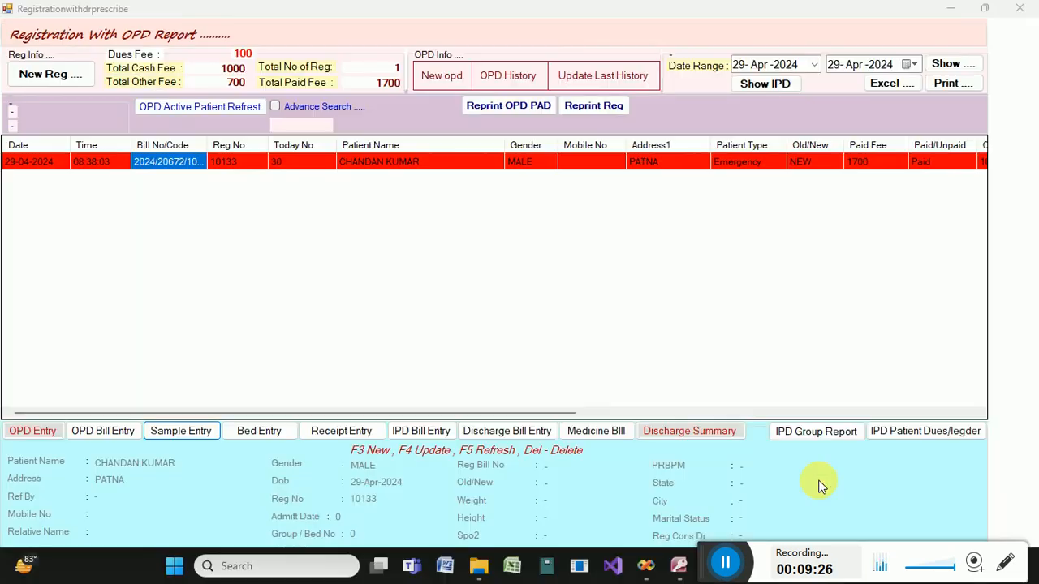
left_click(1024, 11)
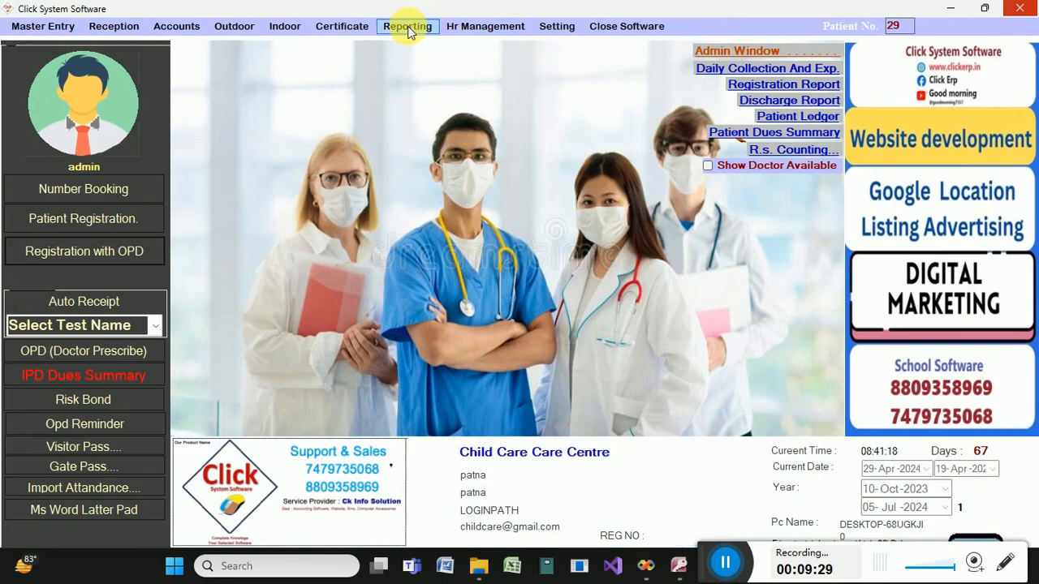
Submit the admin password and open the Hospital + Patho software setup window.
left_click(407, 26)
mouse_move(510, 30)
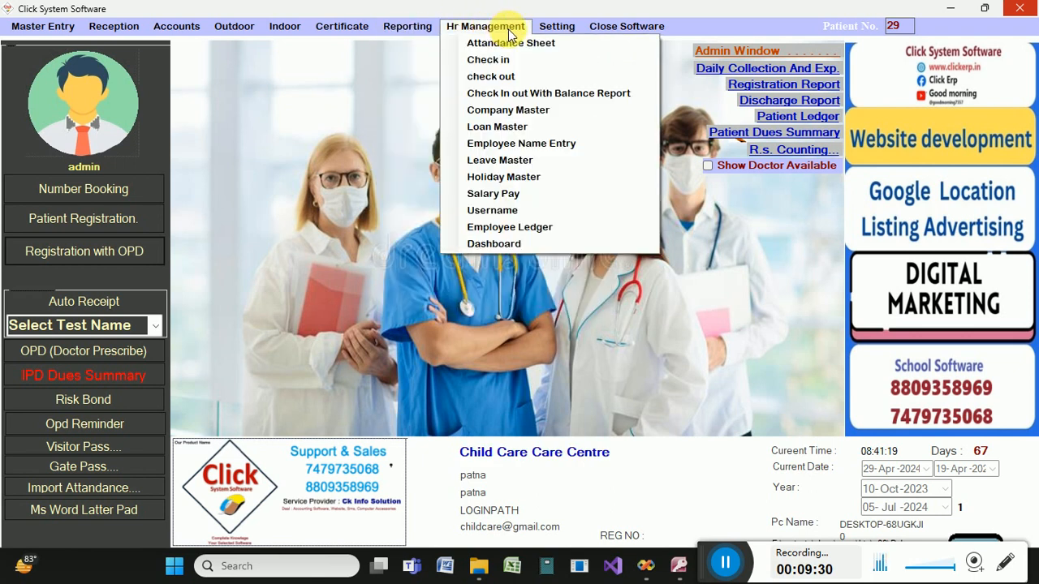
left_click(487, 126)
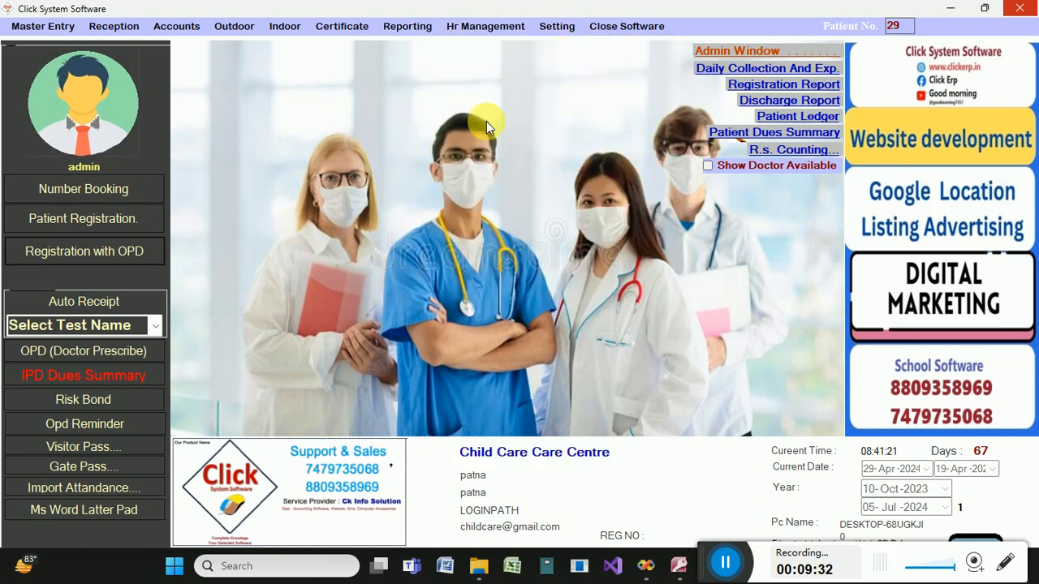
key("Return")
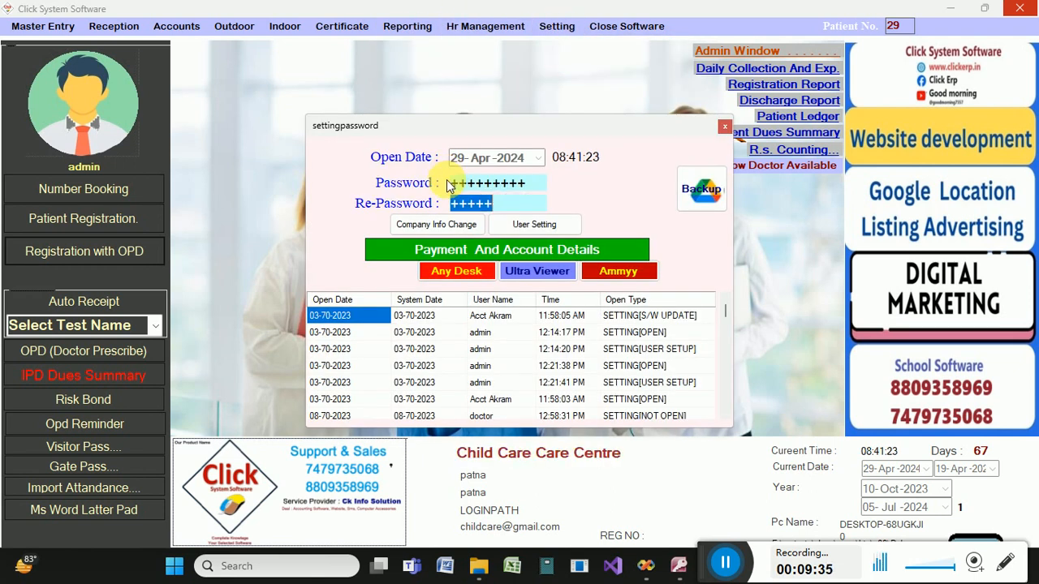
key("Return")
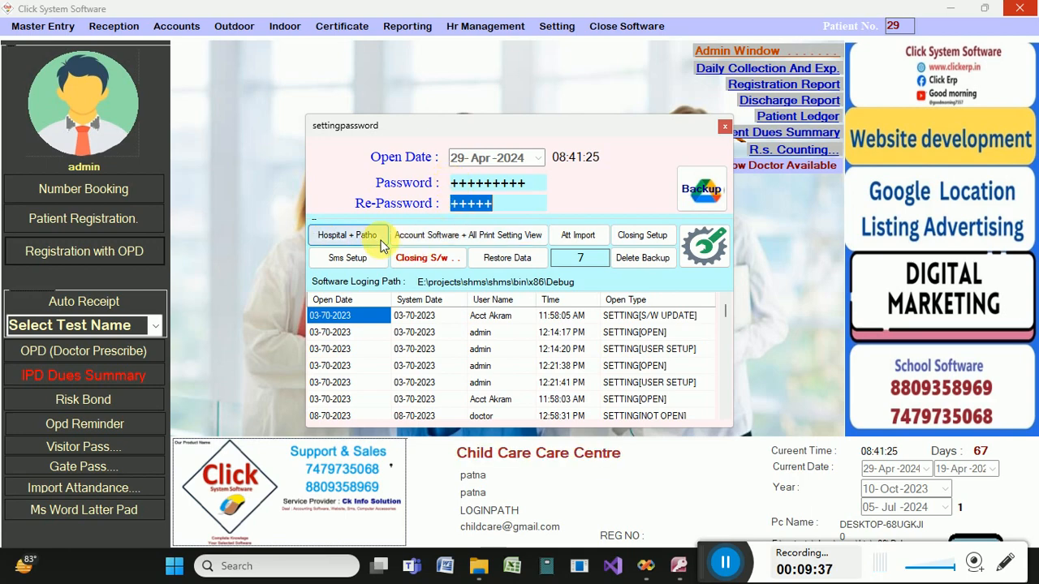
left_click(380, 242)
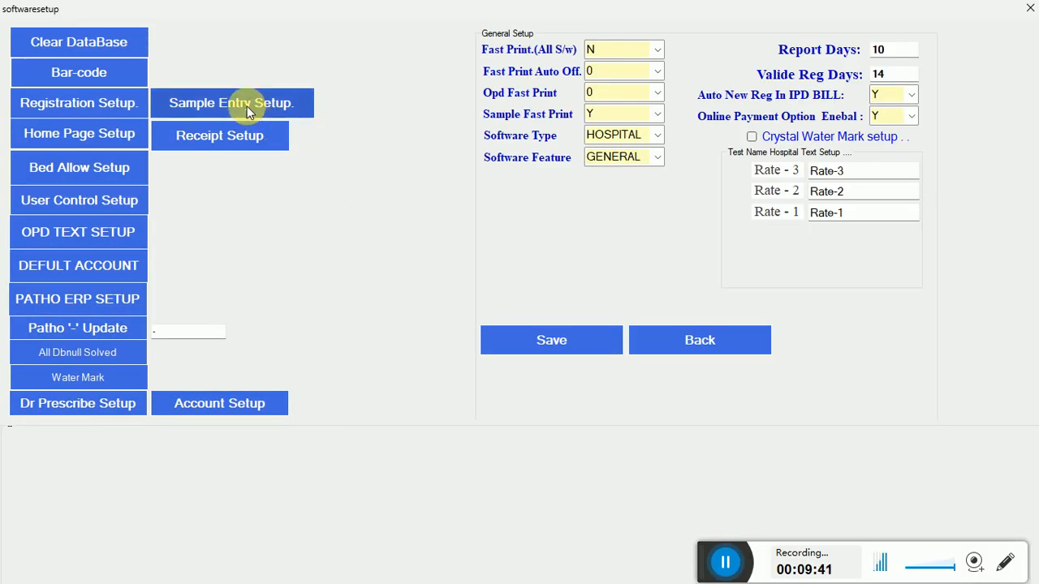
Set Bill Wise Cash Rec to N in Sample Entry Setup and save it.
left_click(247, 107)
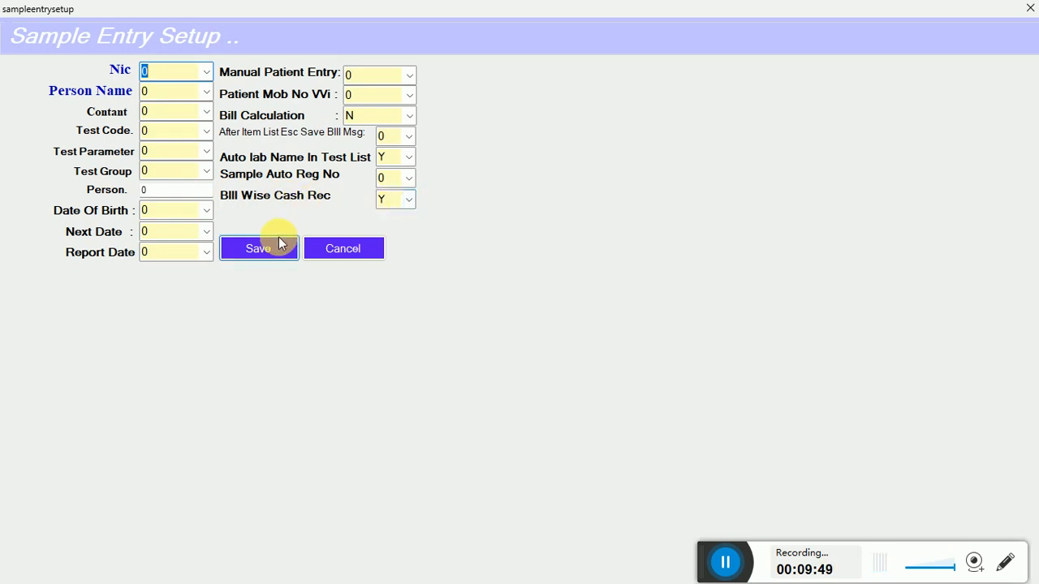
left_click(415, 199)
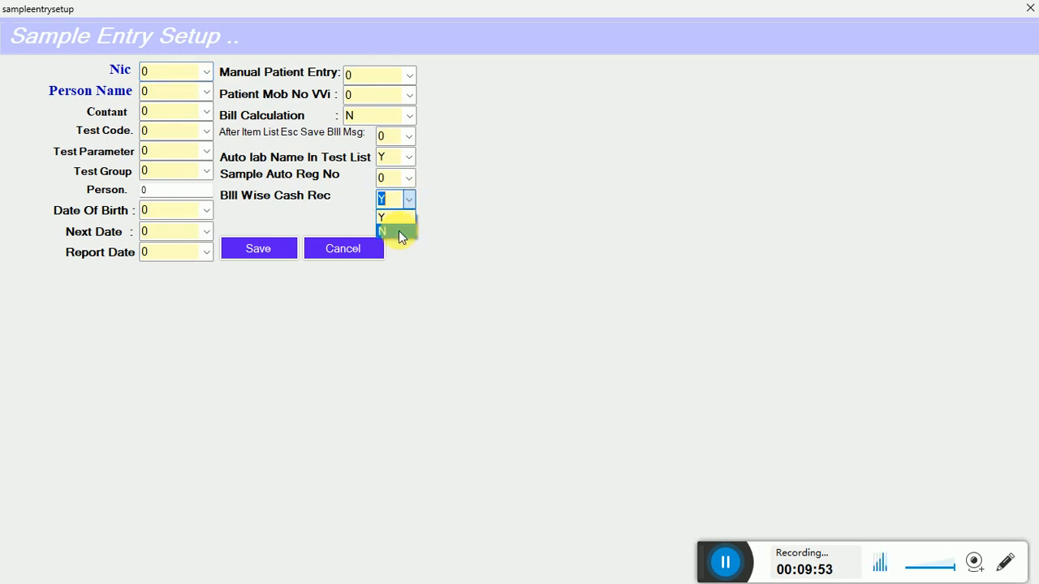
left_click(399, 232)
left_click(258, 251)
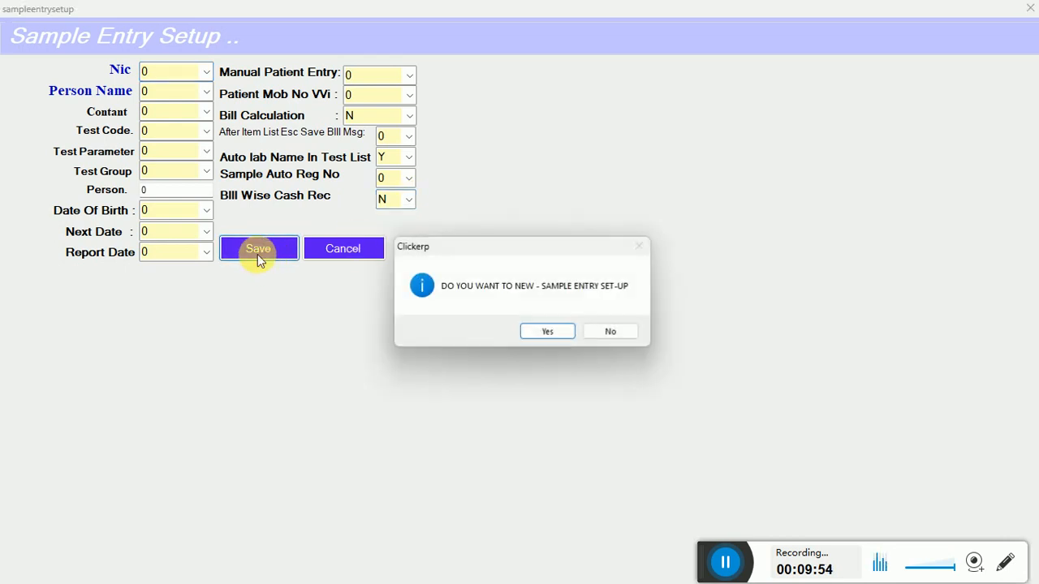
left_click(532, 327)
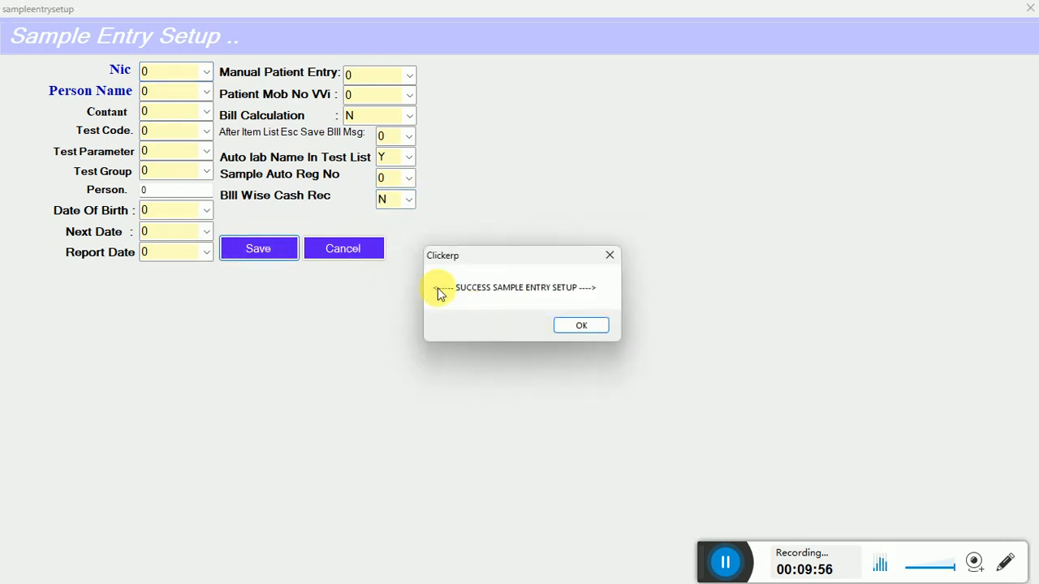
left_click(594, 324)
Close the setup and admin windows and open the Registration with OPD report.
left_click(358, 248)
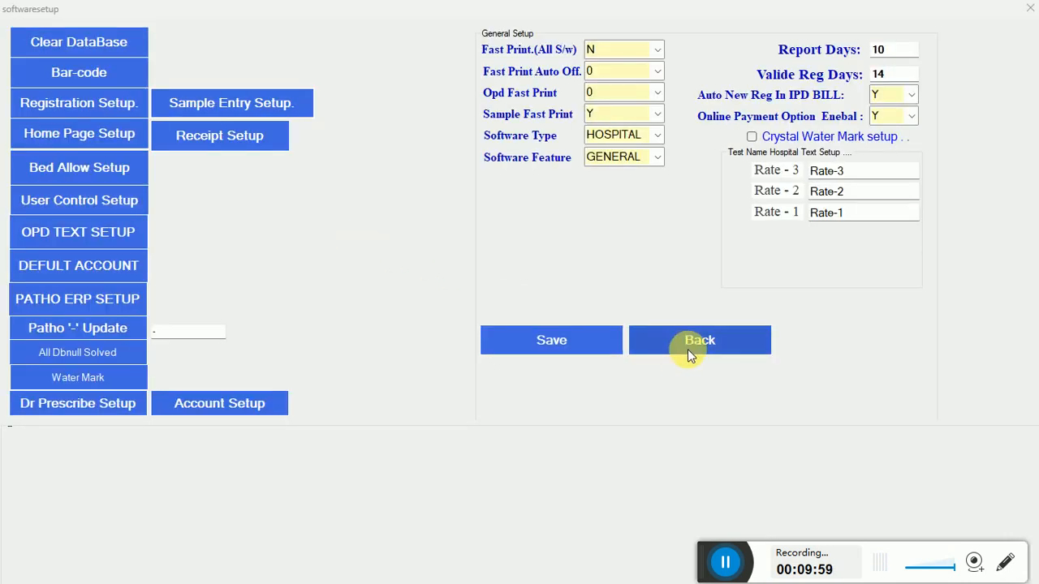
left_click(691, 348)
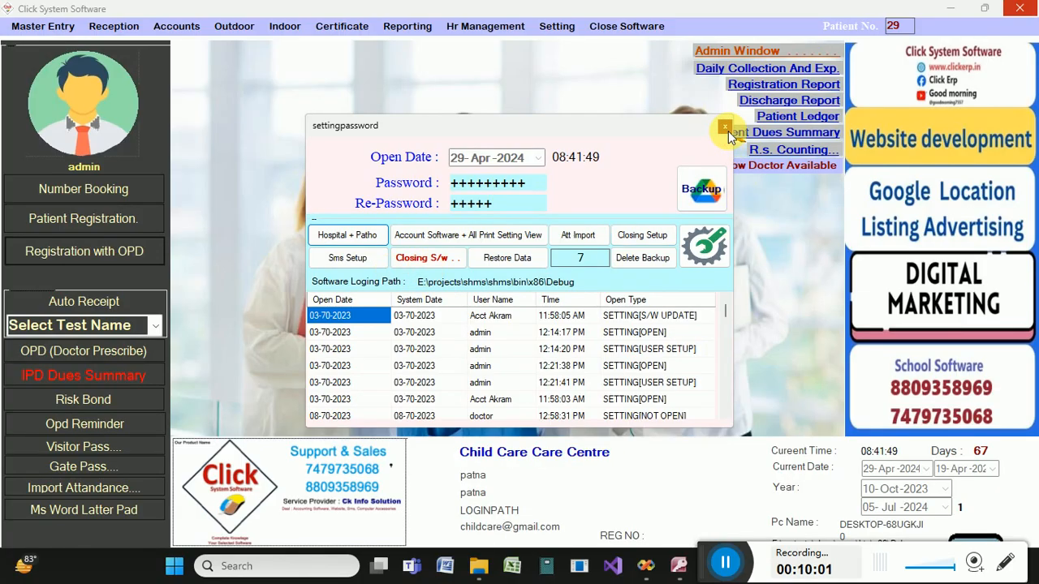
left_click(725, 128)
left_click(124, 246)
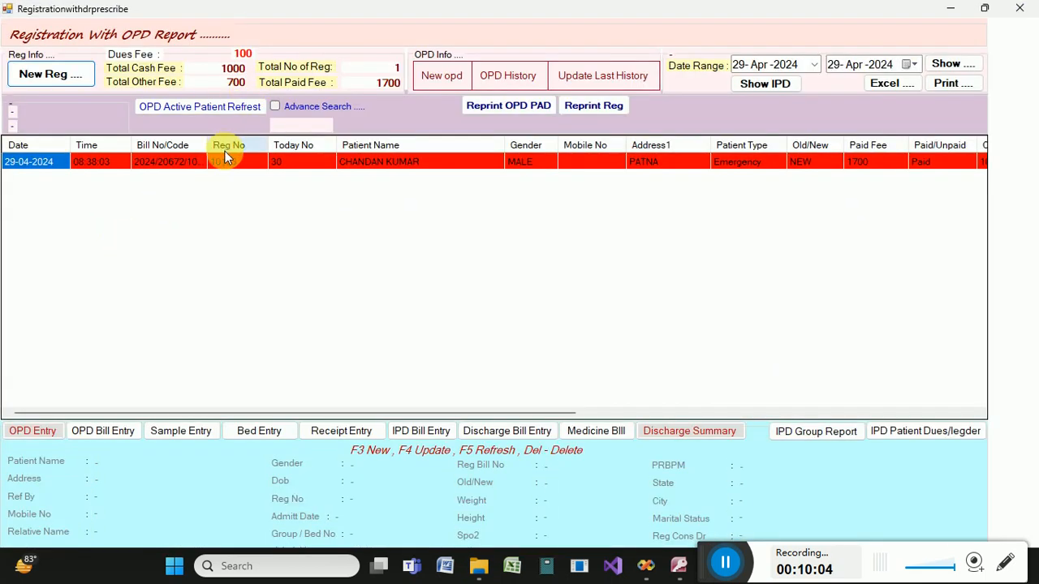
Start a sample entry for the selected patient and bring up the lab test list.
left_click(226, 159)
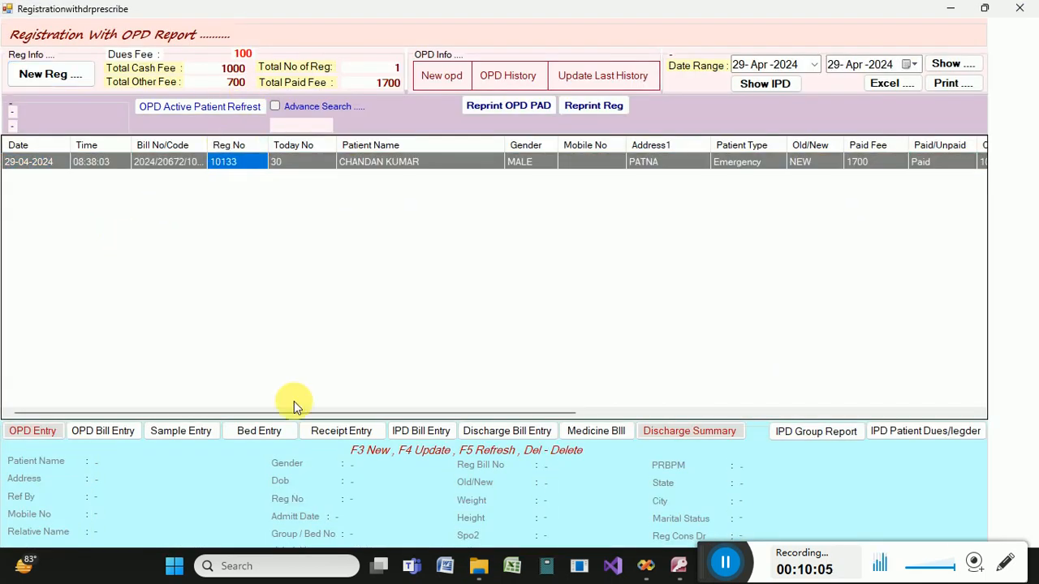
left_click(200, 431)
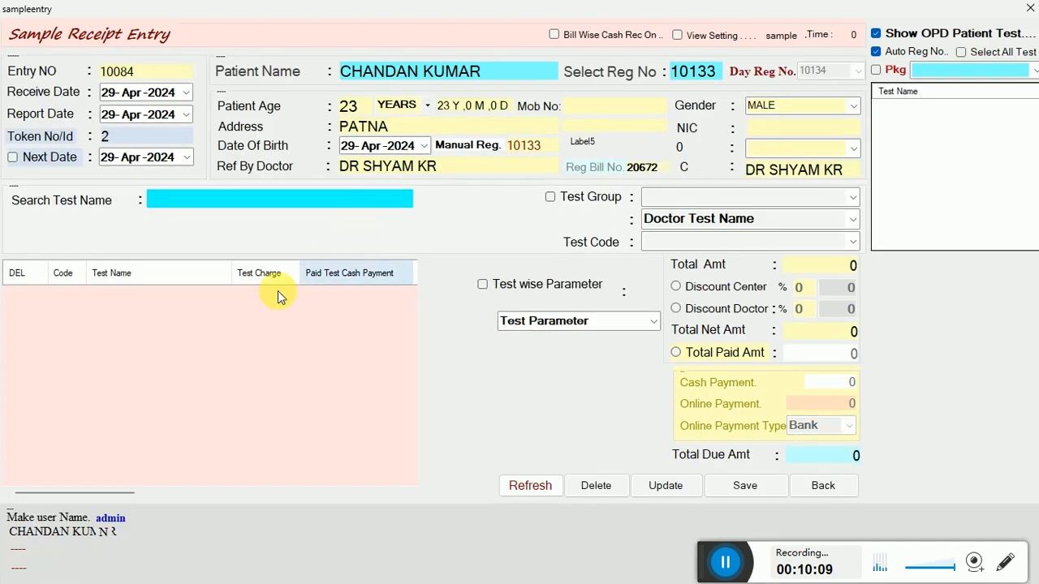
left_click(261, 206)
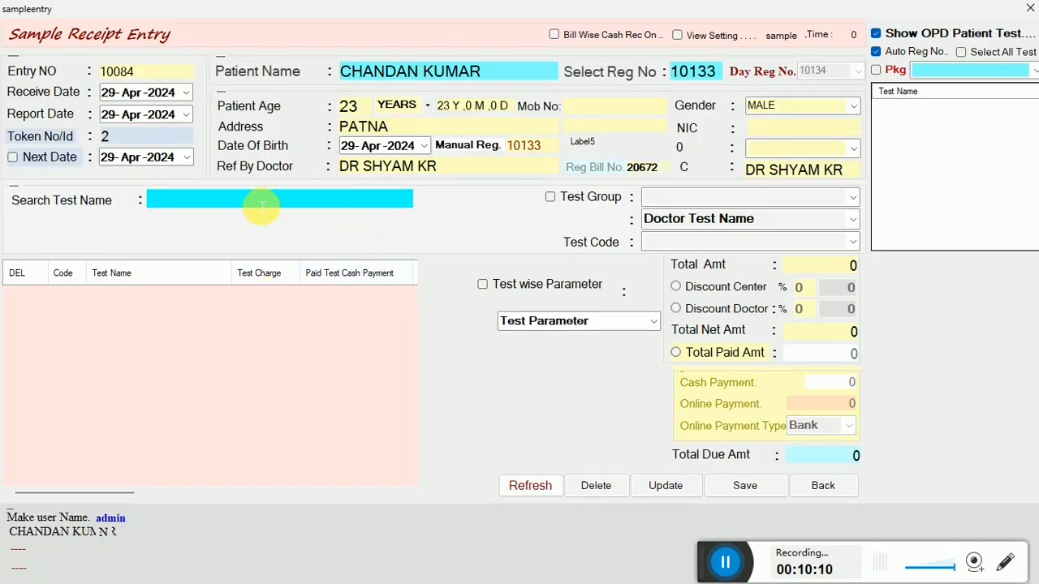
left_click(258, 205)
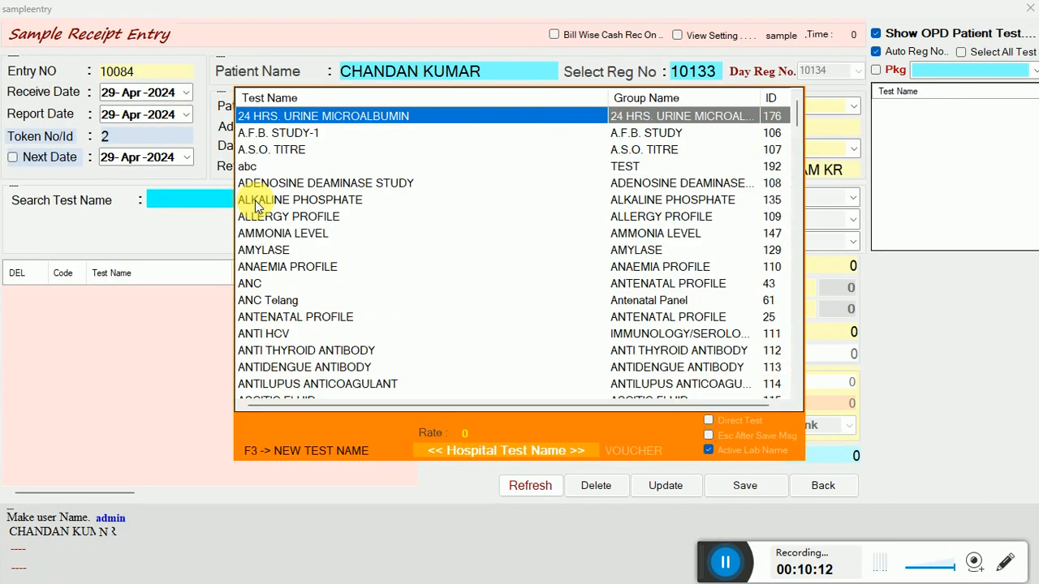
Add the HAEMOGRAM (CBC)-12 and Uric Acid tests to the sample.
type("BC")
key("Down")
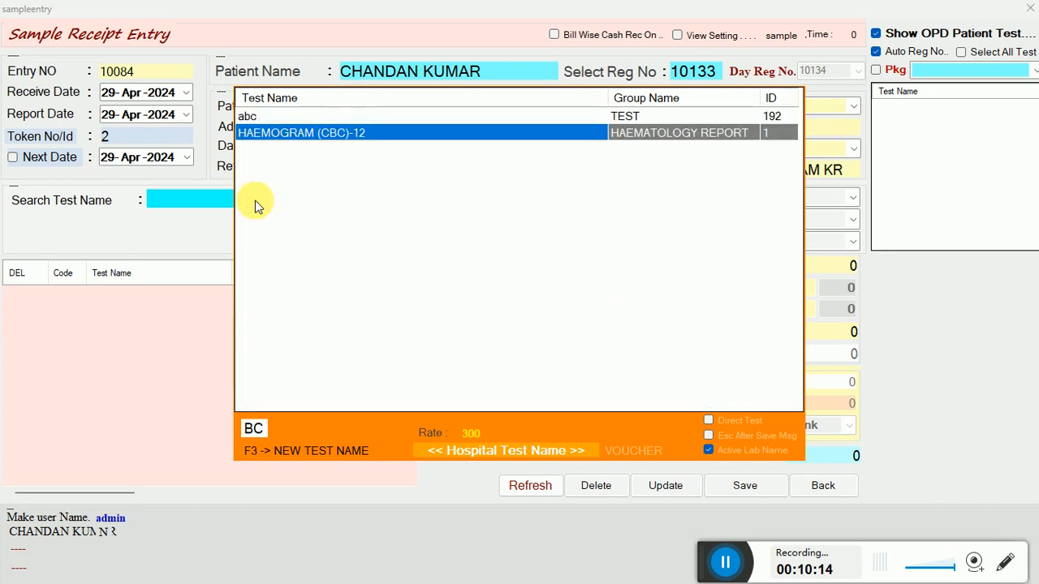
key("Return")
key("Return")
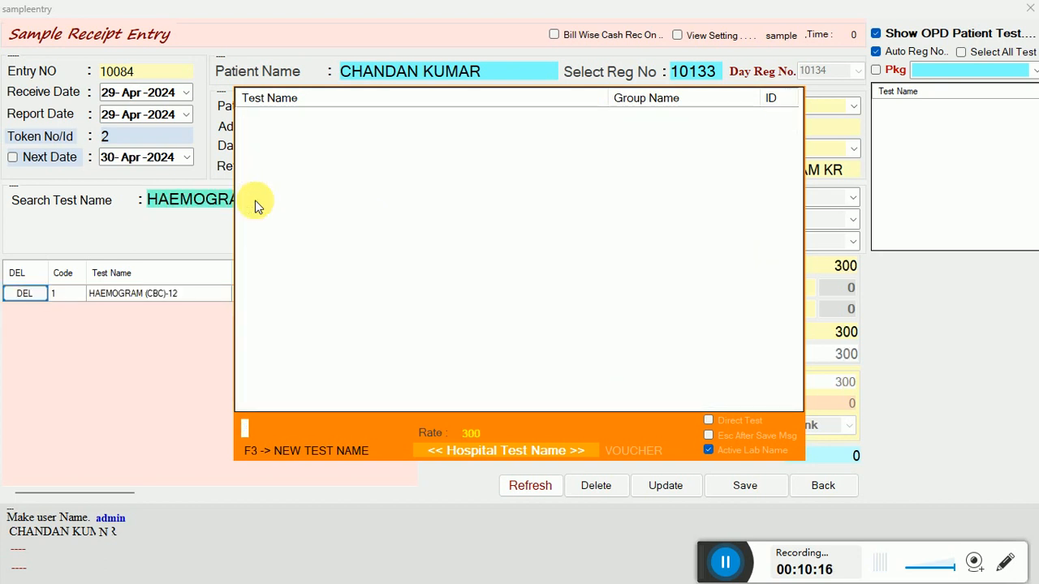
type("URN")
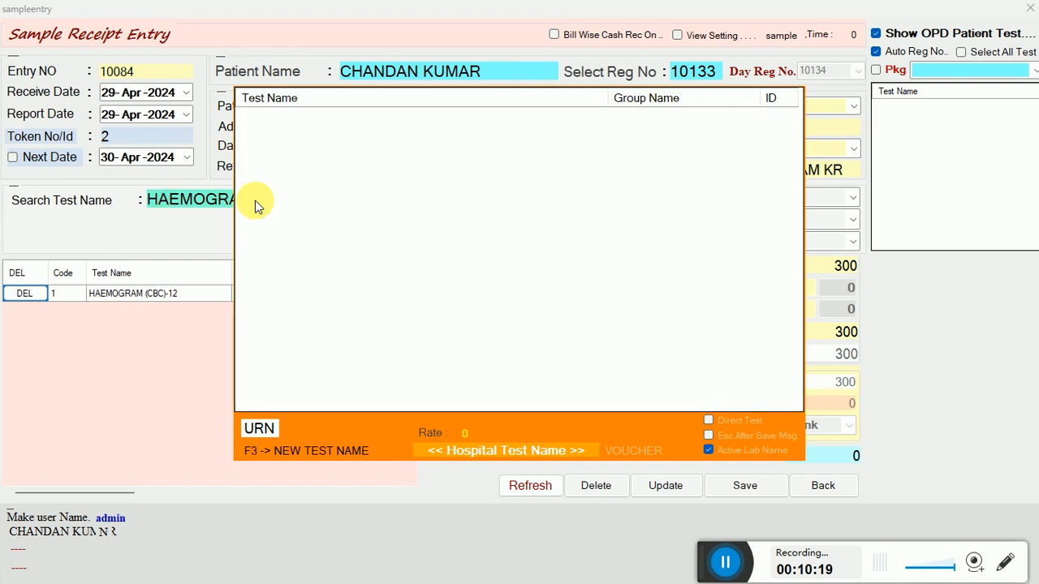
key("BackSpace")
type("I")
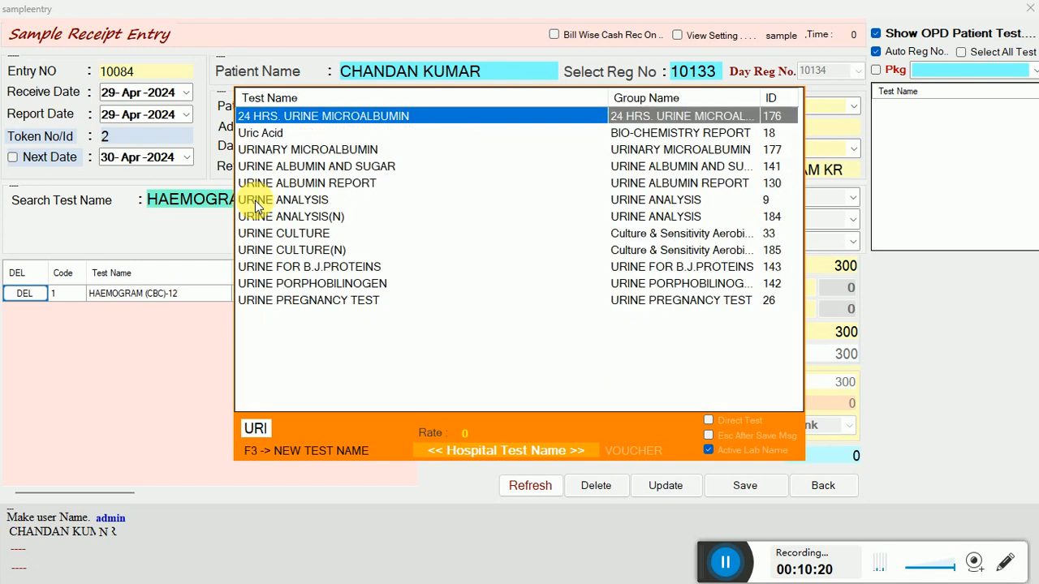
key("Down")
key("Return")
key("Return")
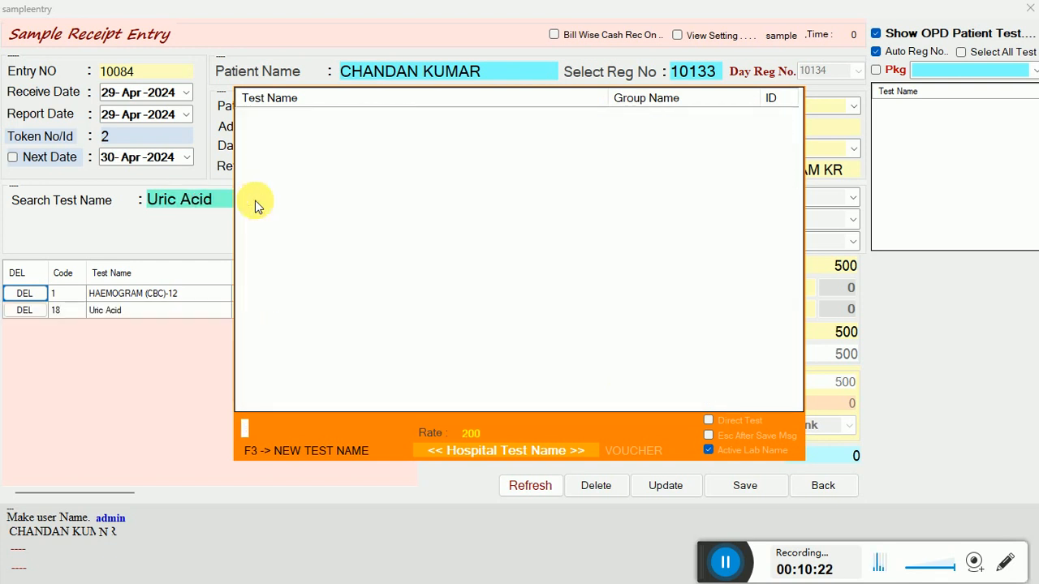
key("Escape")
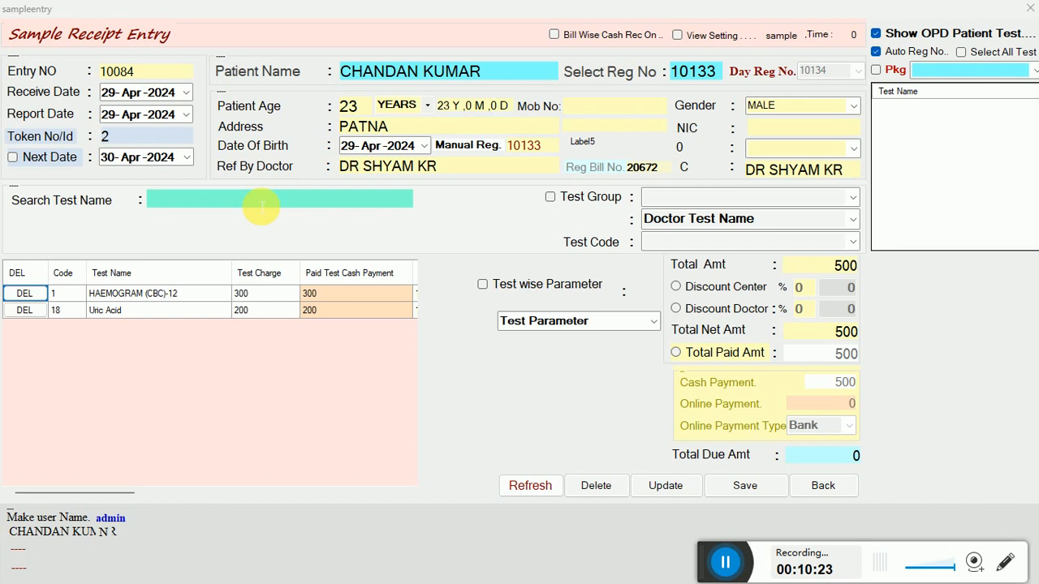
Set the Uric Acid paid cash amount to 0, keeping HAEMOGRAM's 300 as paid.
left_click(276, 289)
left_click(306, 293)
left_click(313, 311)
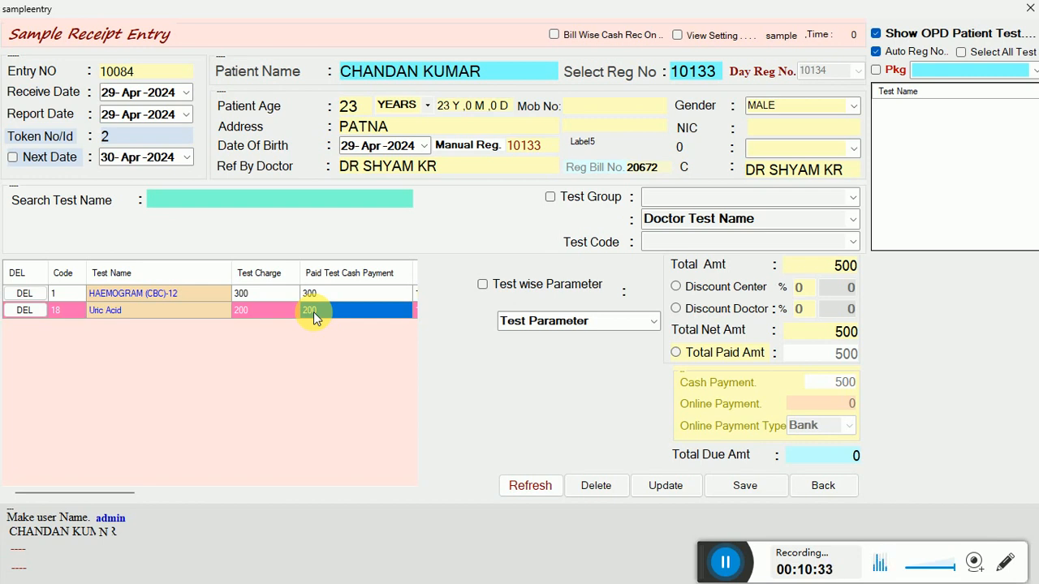
left_click(313, 312)
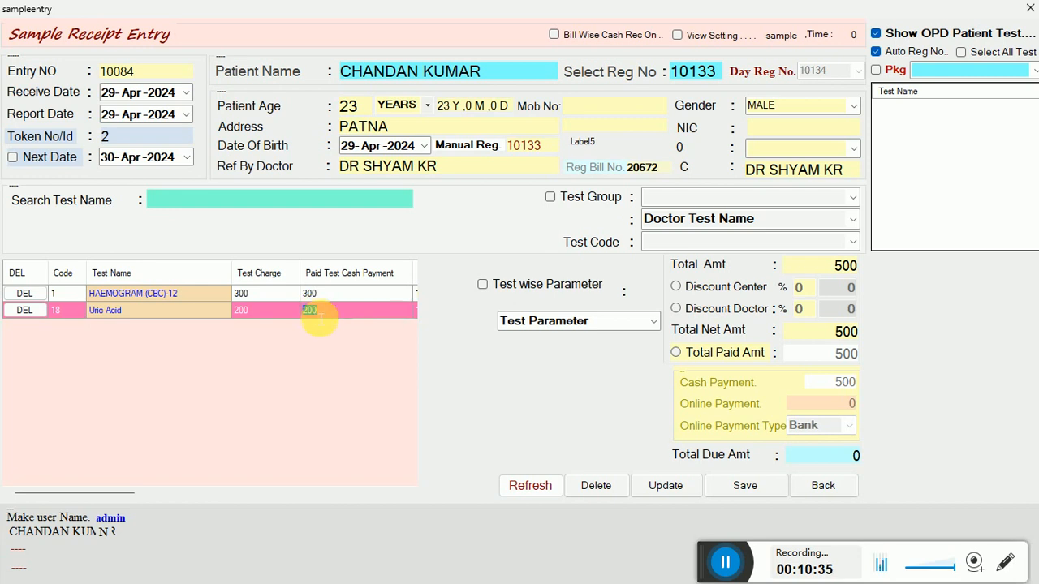
type("0")
key("Up")
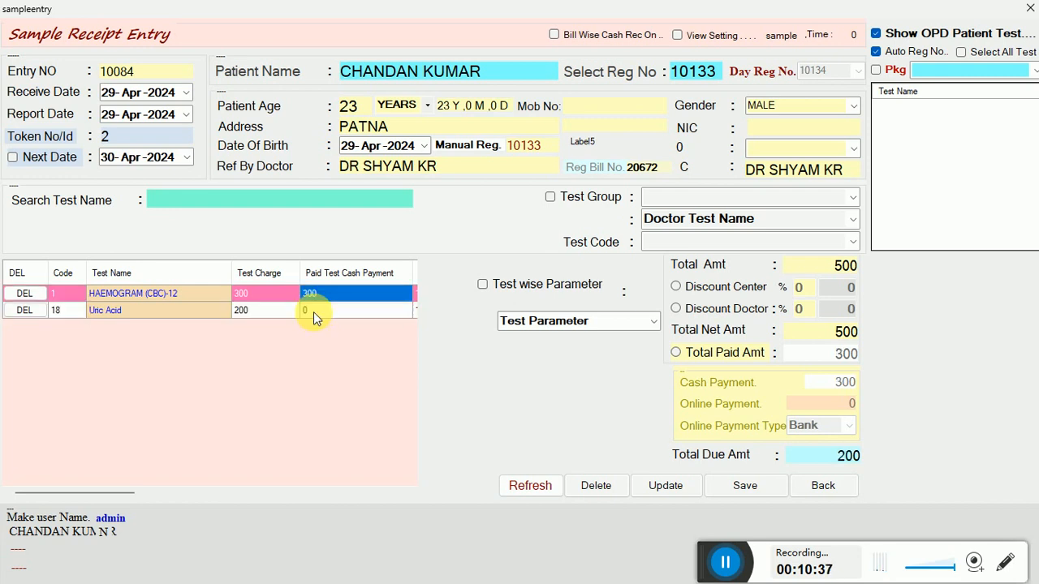
key("Down")
key("Up")
Select Total Paid Amt, then close the sample receipt and the OPD registration report.
left_click(699, 359)
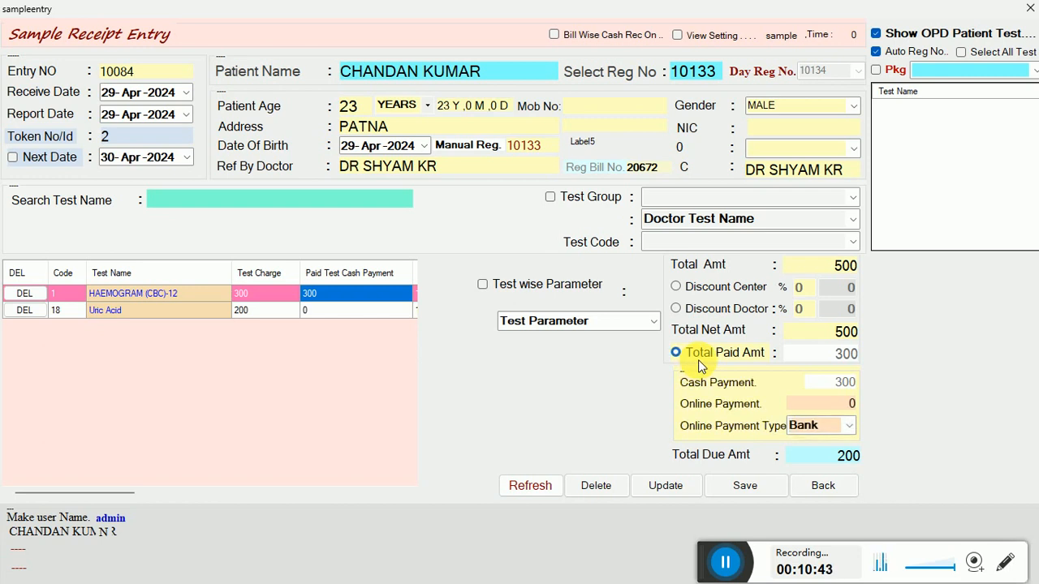
left_click(820, 485)
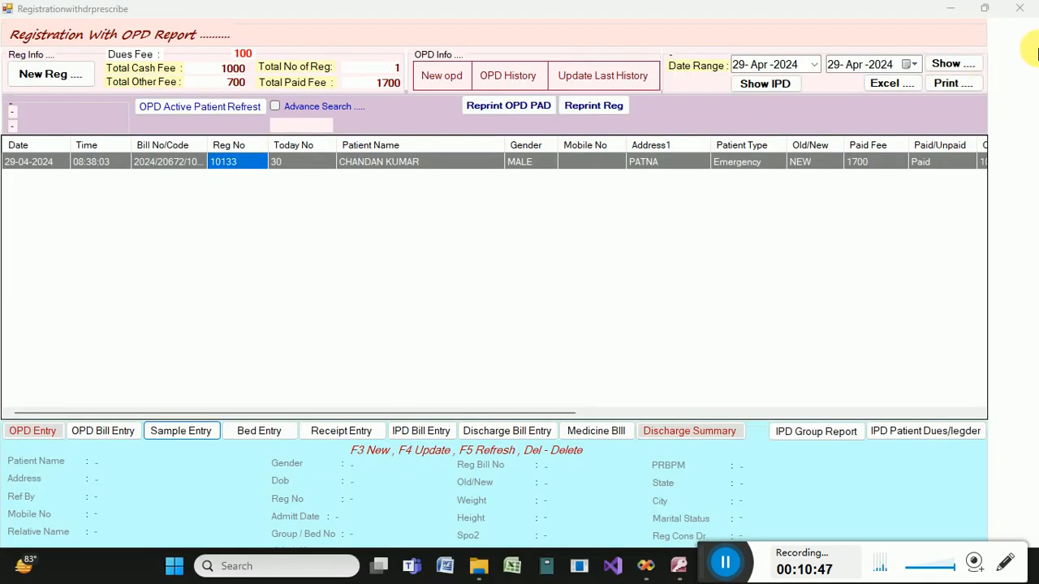
left_click(1024, 11)
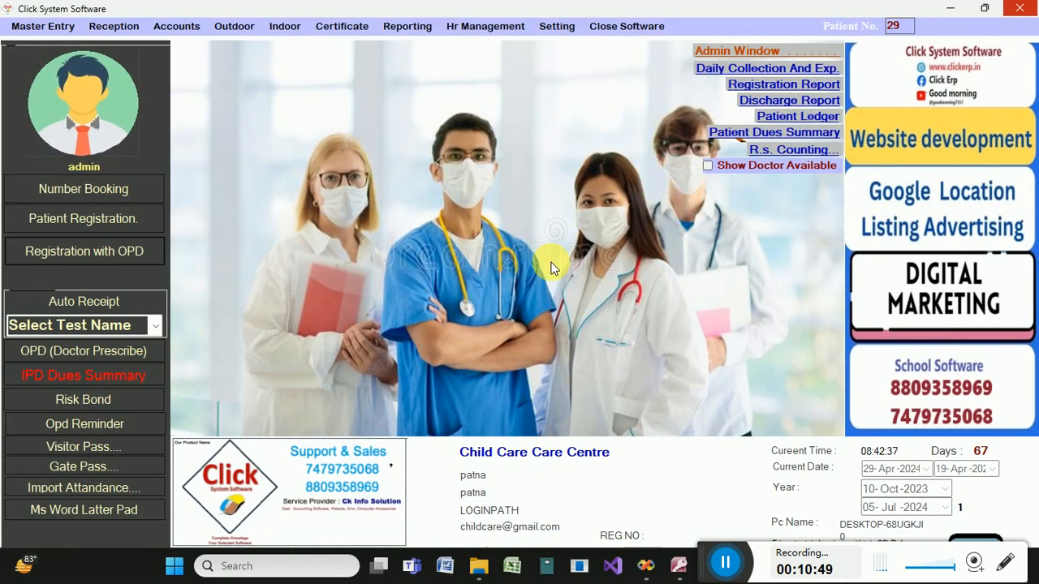